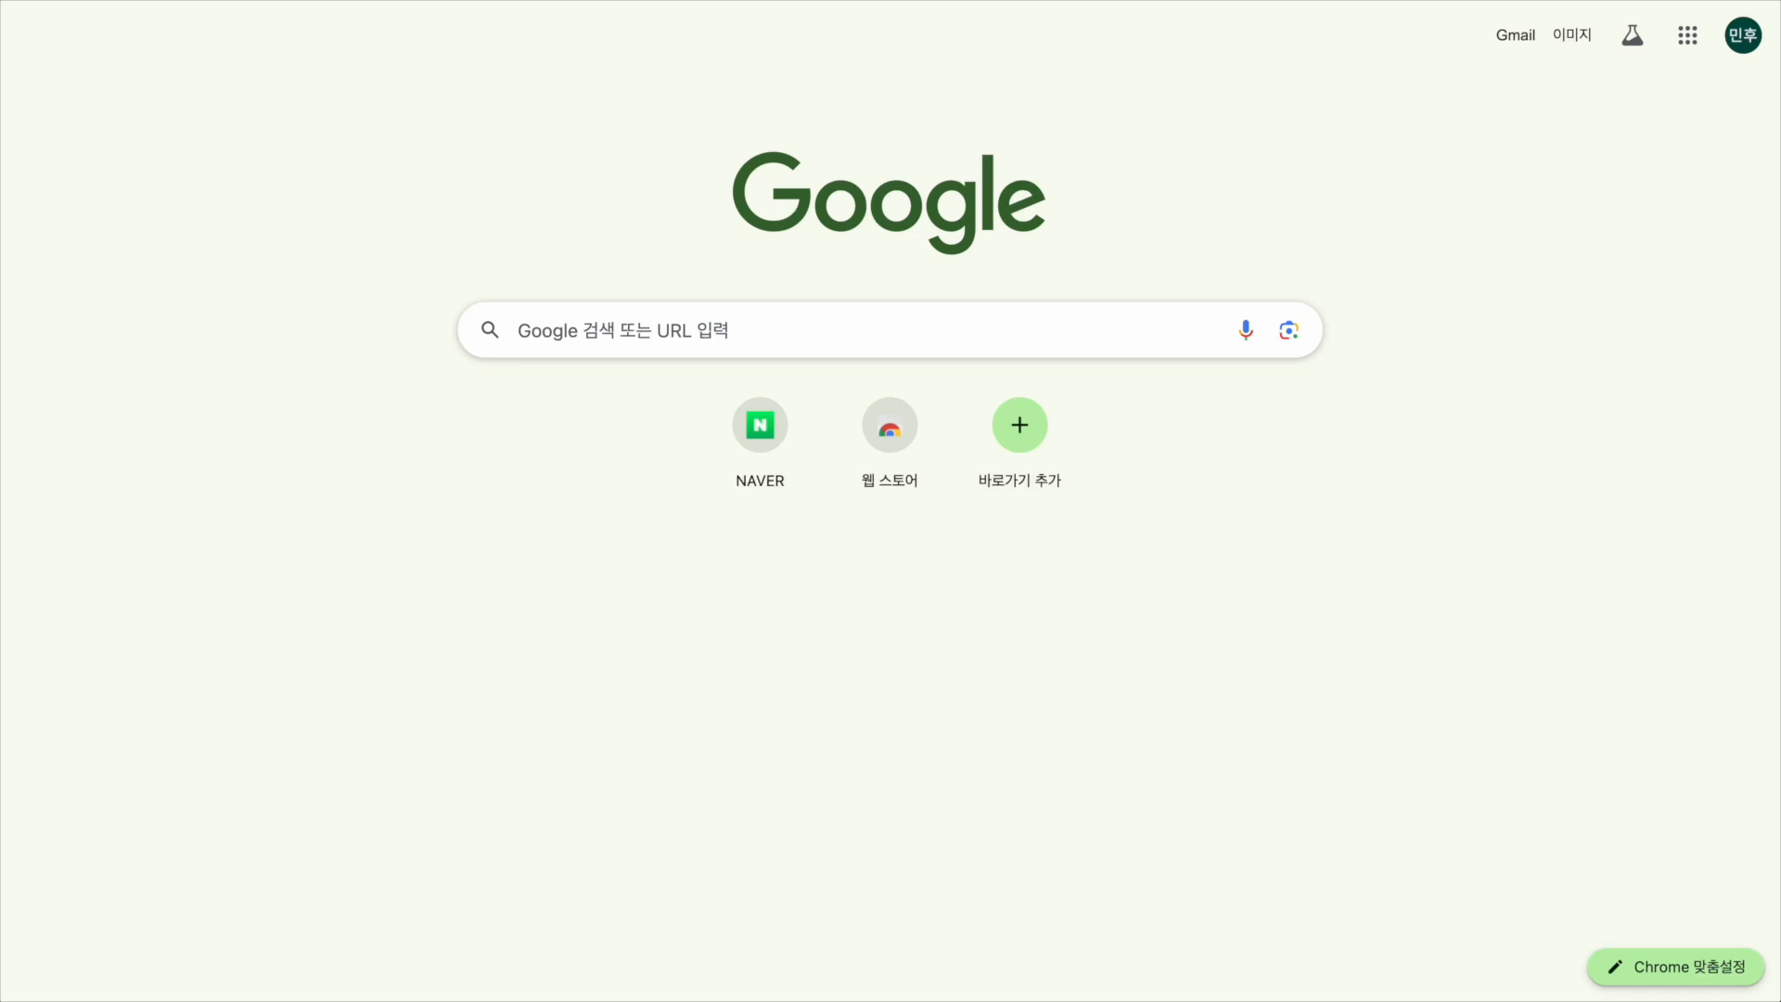
- Go to the lumalabs.ai website and dismiss the page translation pop-up
{"action": "left_click", "coordinate": [1096, 351]}
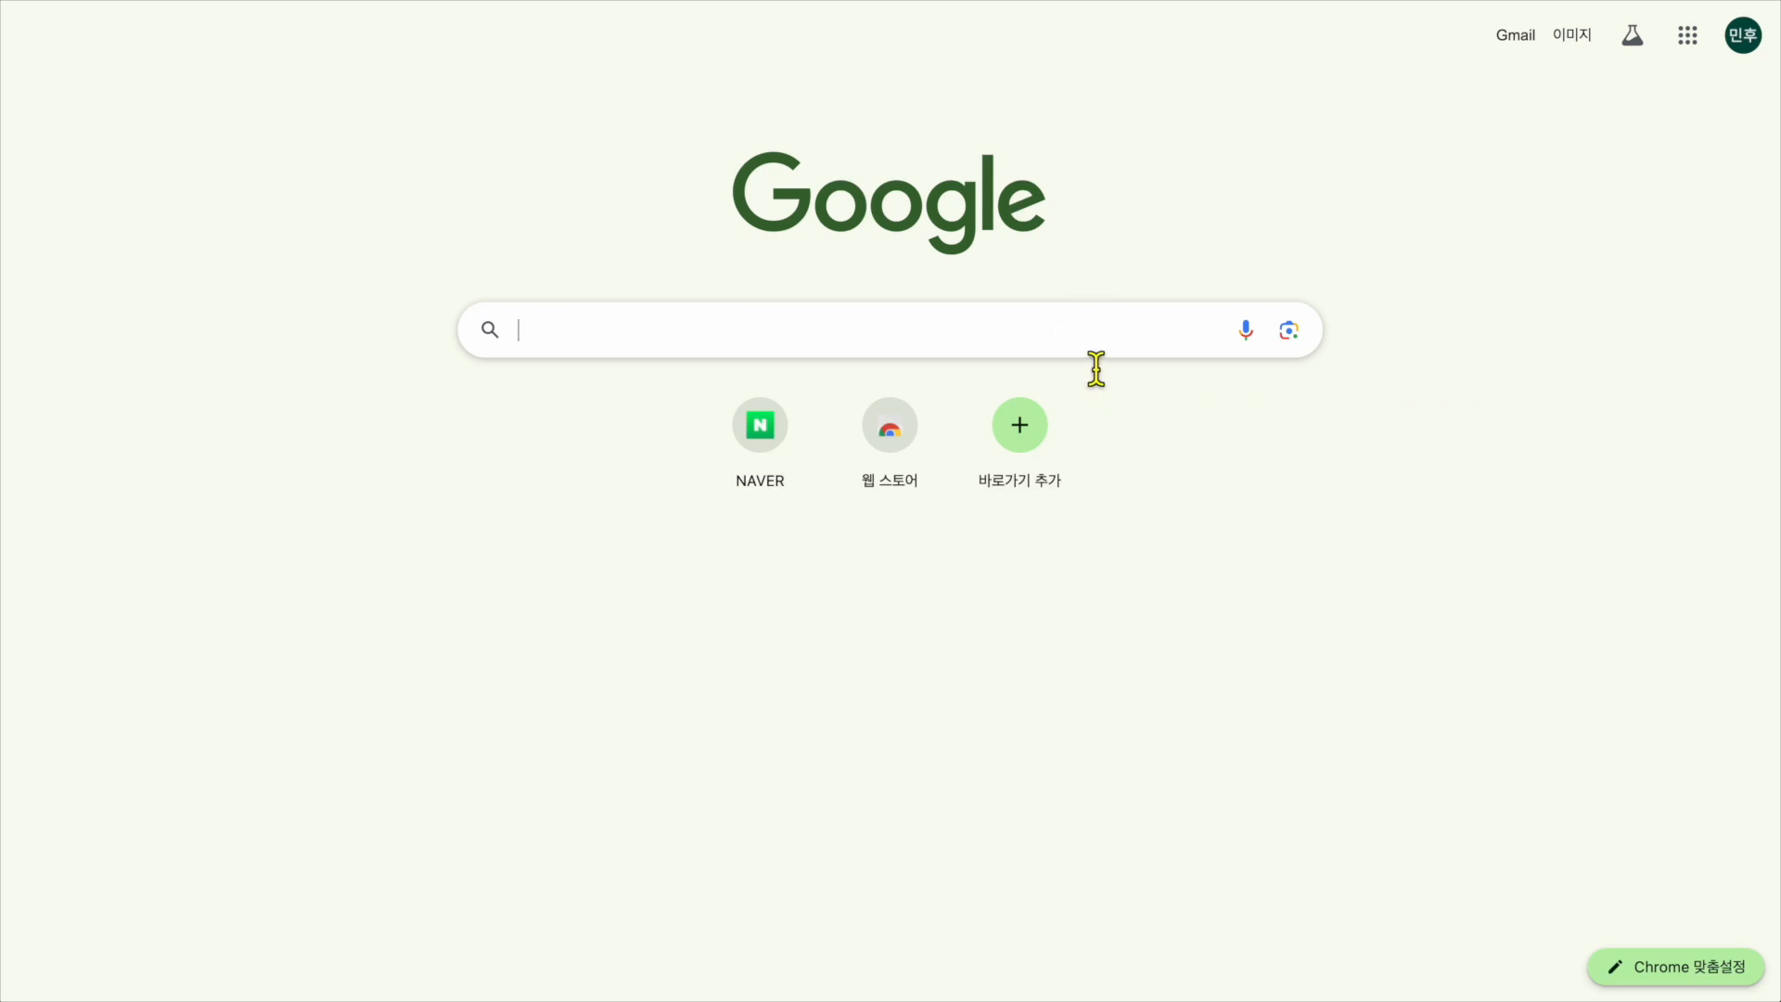
{"action": "type", "text": "lu"}
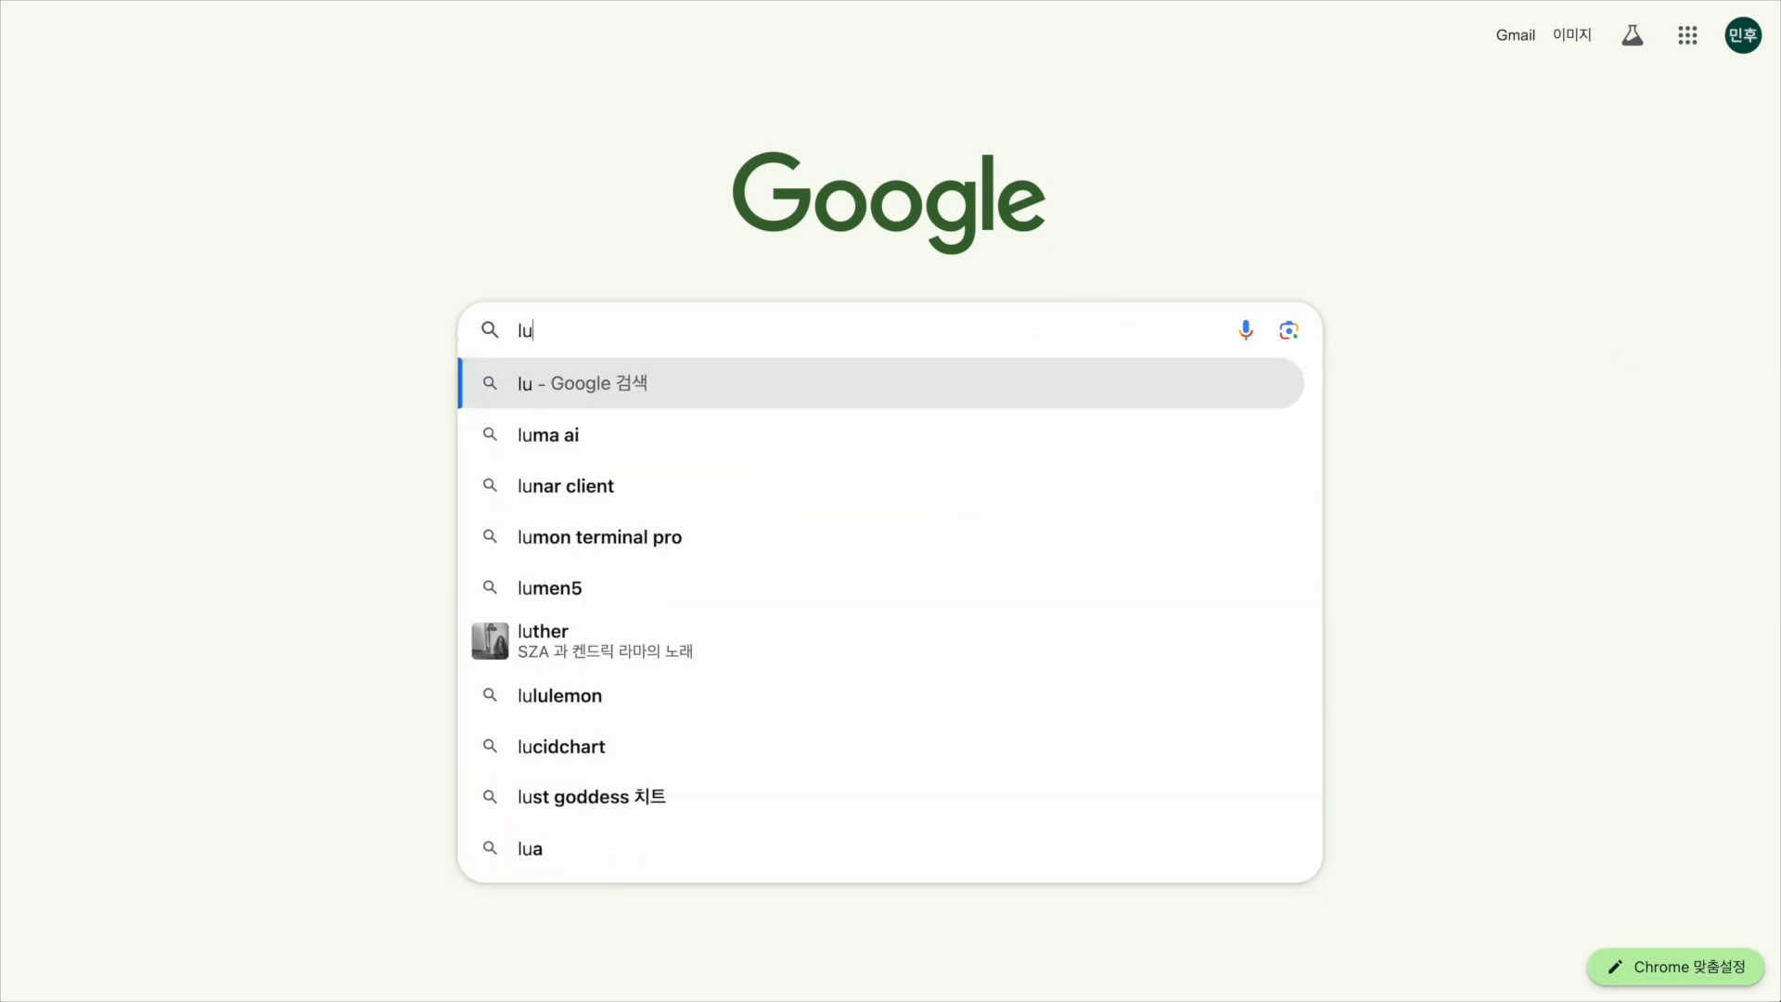
{"action": "type", "text": "malabs.a"}
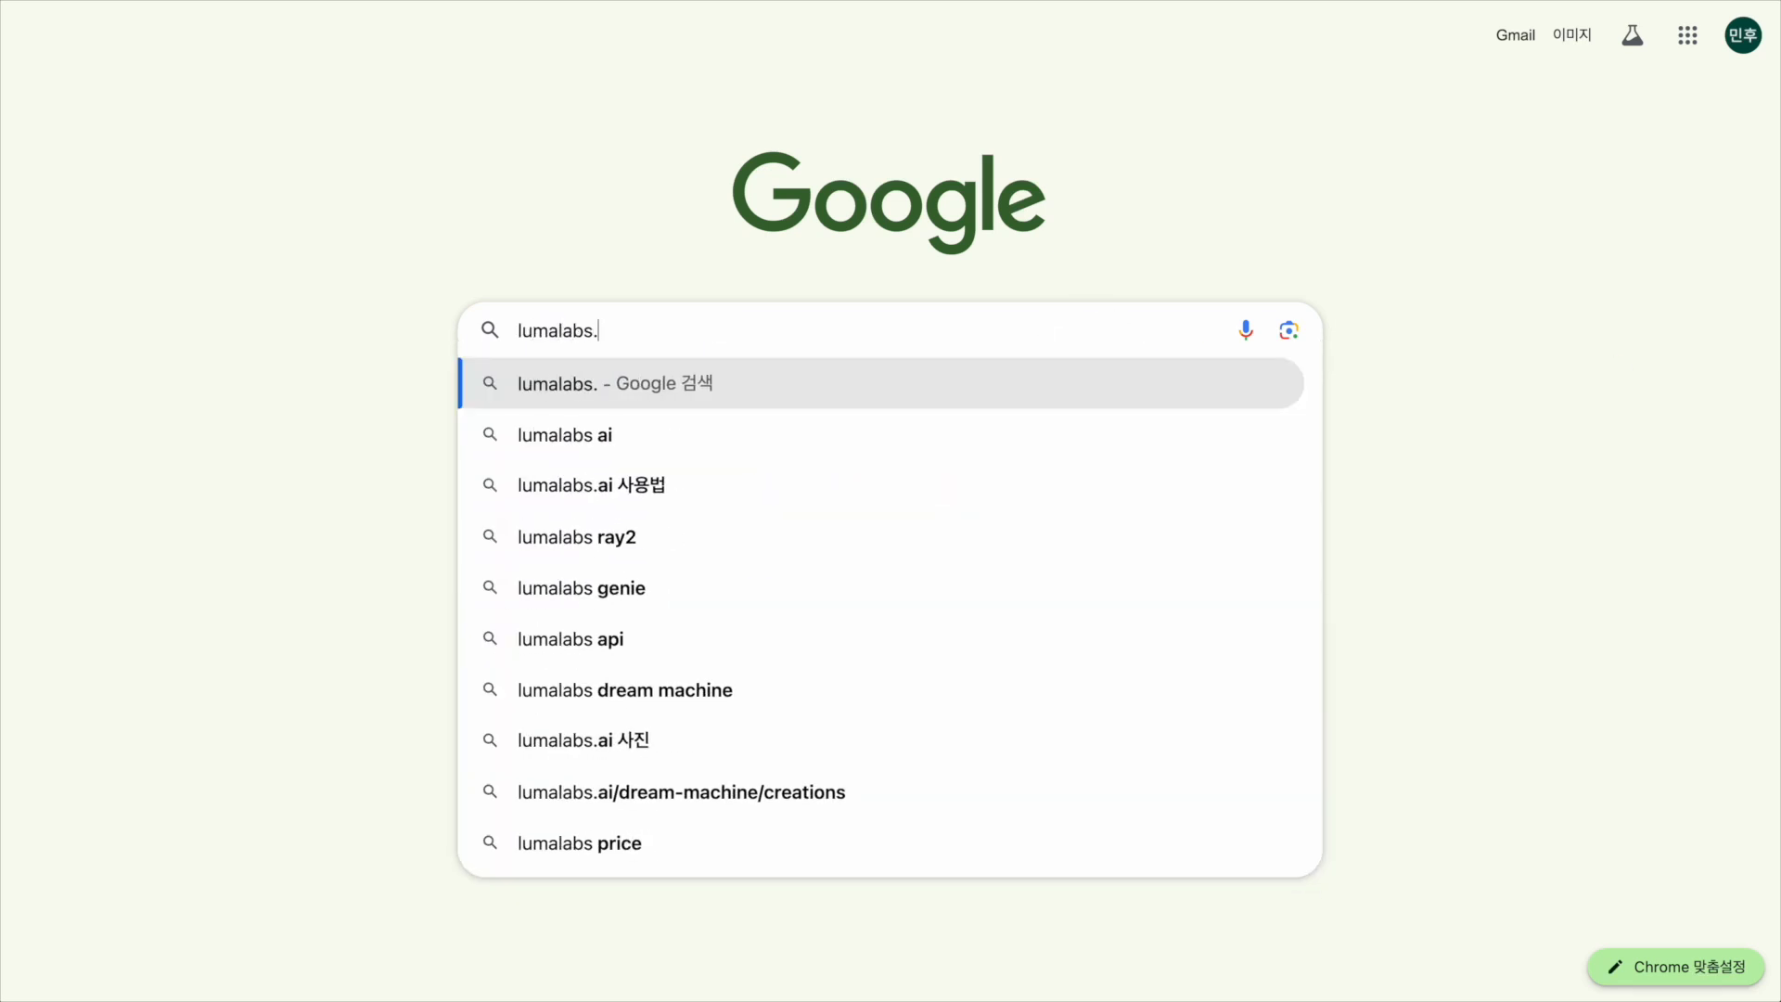
{"action": "type", "text": "i"}
{"action": "key", "text": "Return"}
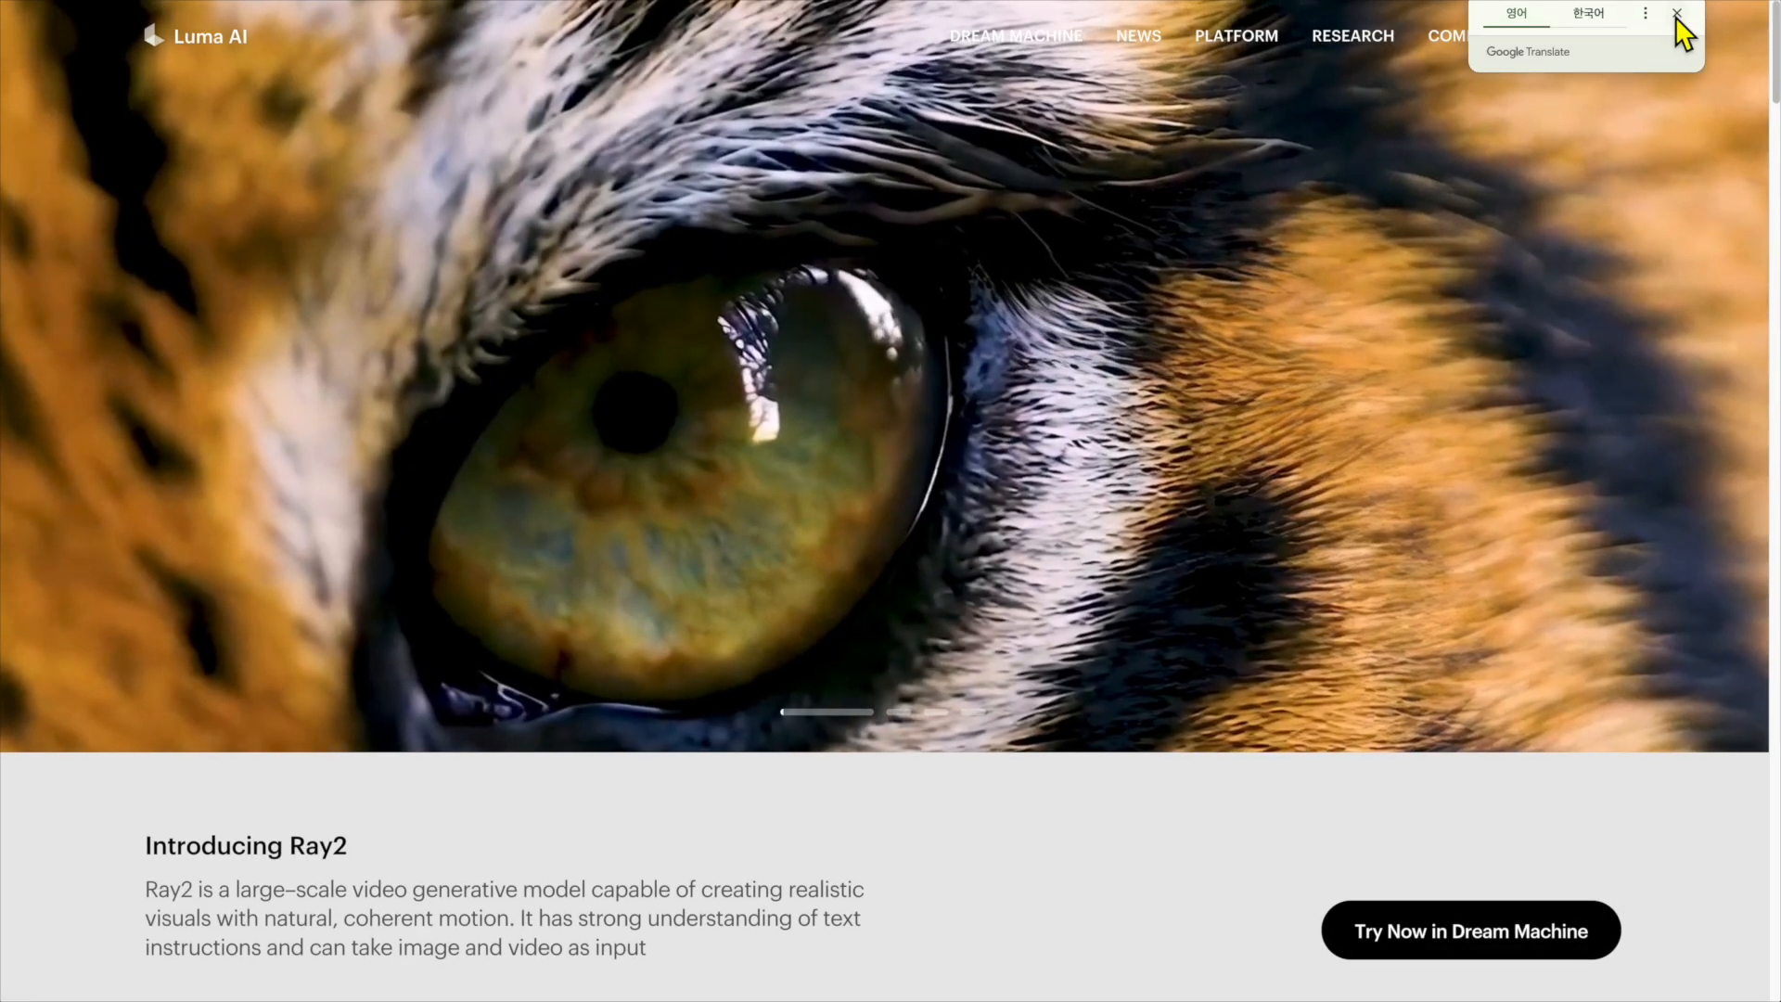
{"action": "left_click", "coordinate": [1677, 13]}
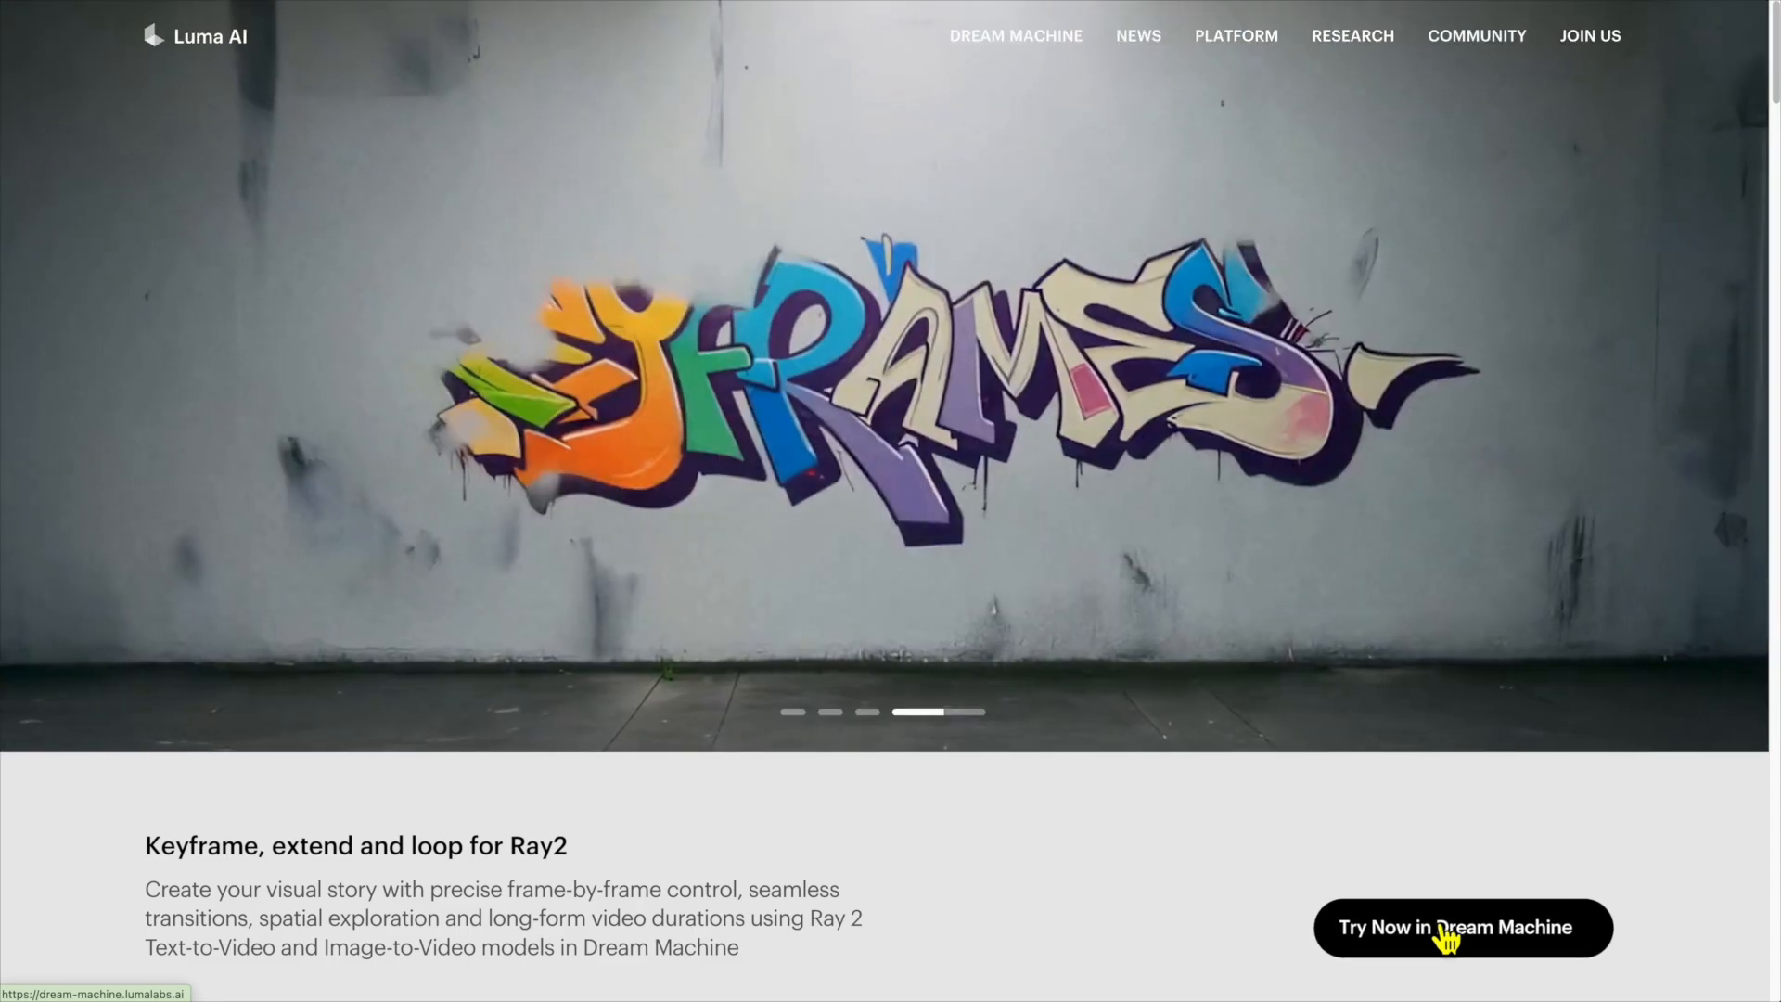
- Sign in to Dream Machine with the existing Google account and dismiss the welcome overview
{"action": "left_click", "coordinate": [1443, 928]}
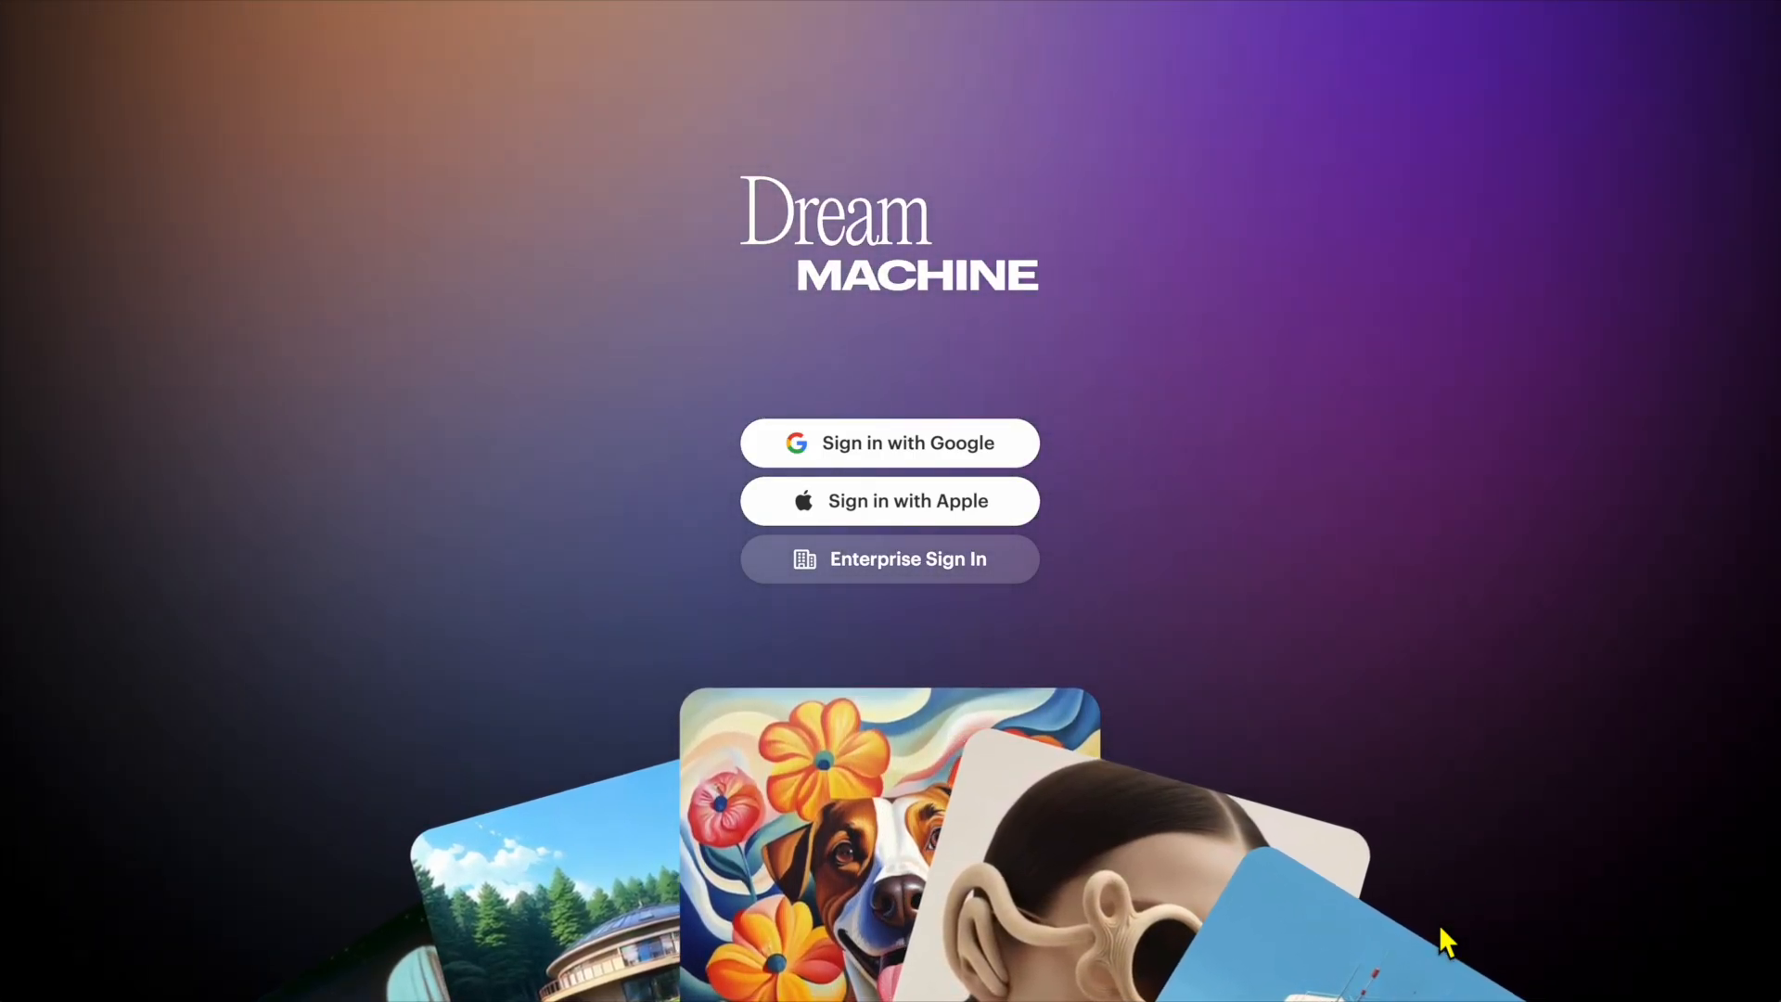
{"action": "left_click", "coordinate": [1014, 451]}
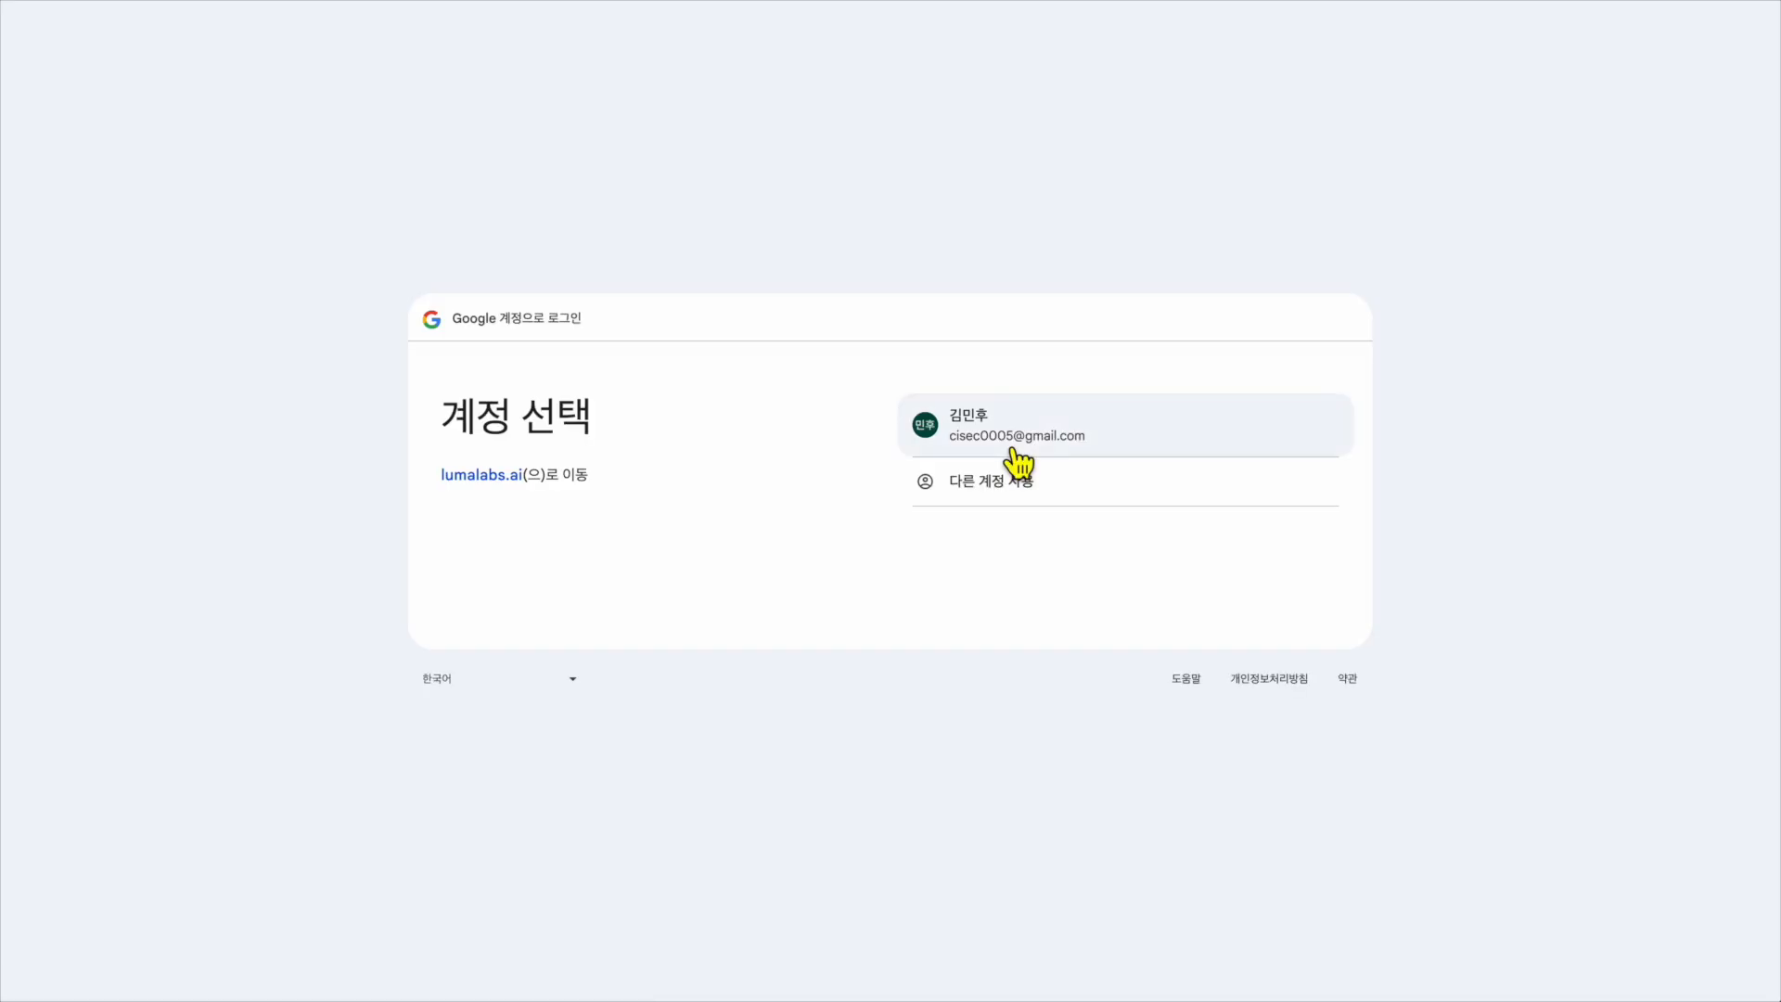
{"action": "left_click", "coordinate": [1011, 449]}
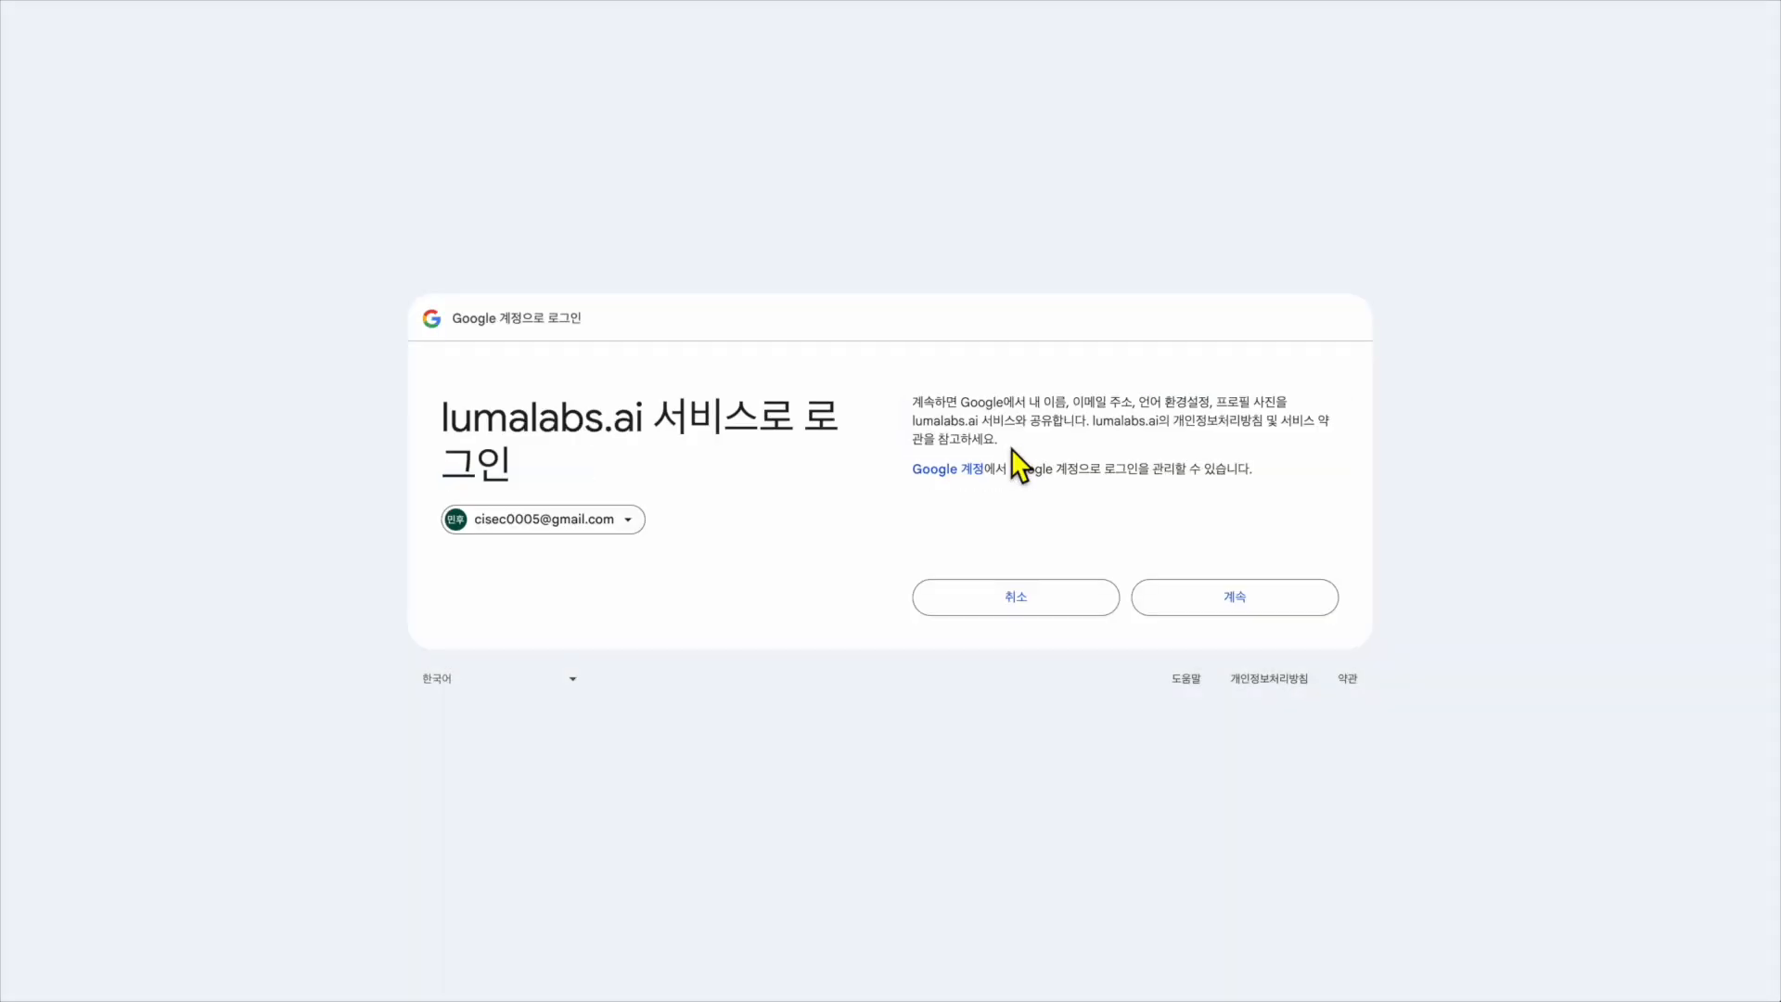
{"action": "left_click", "coordinate": [1281, 605]}
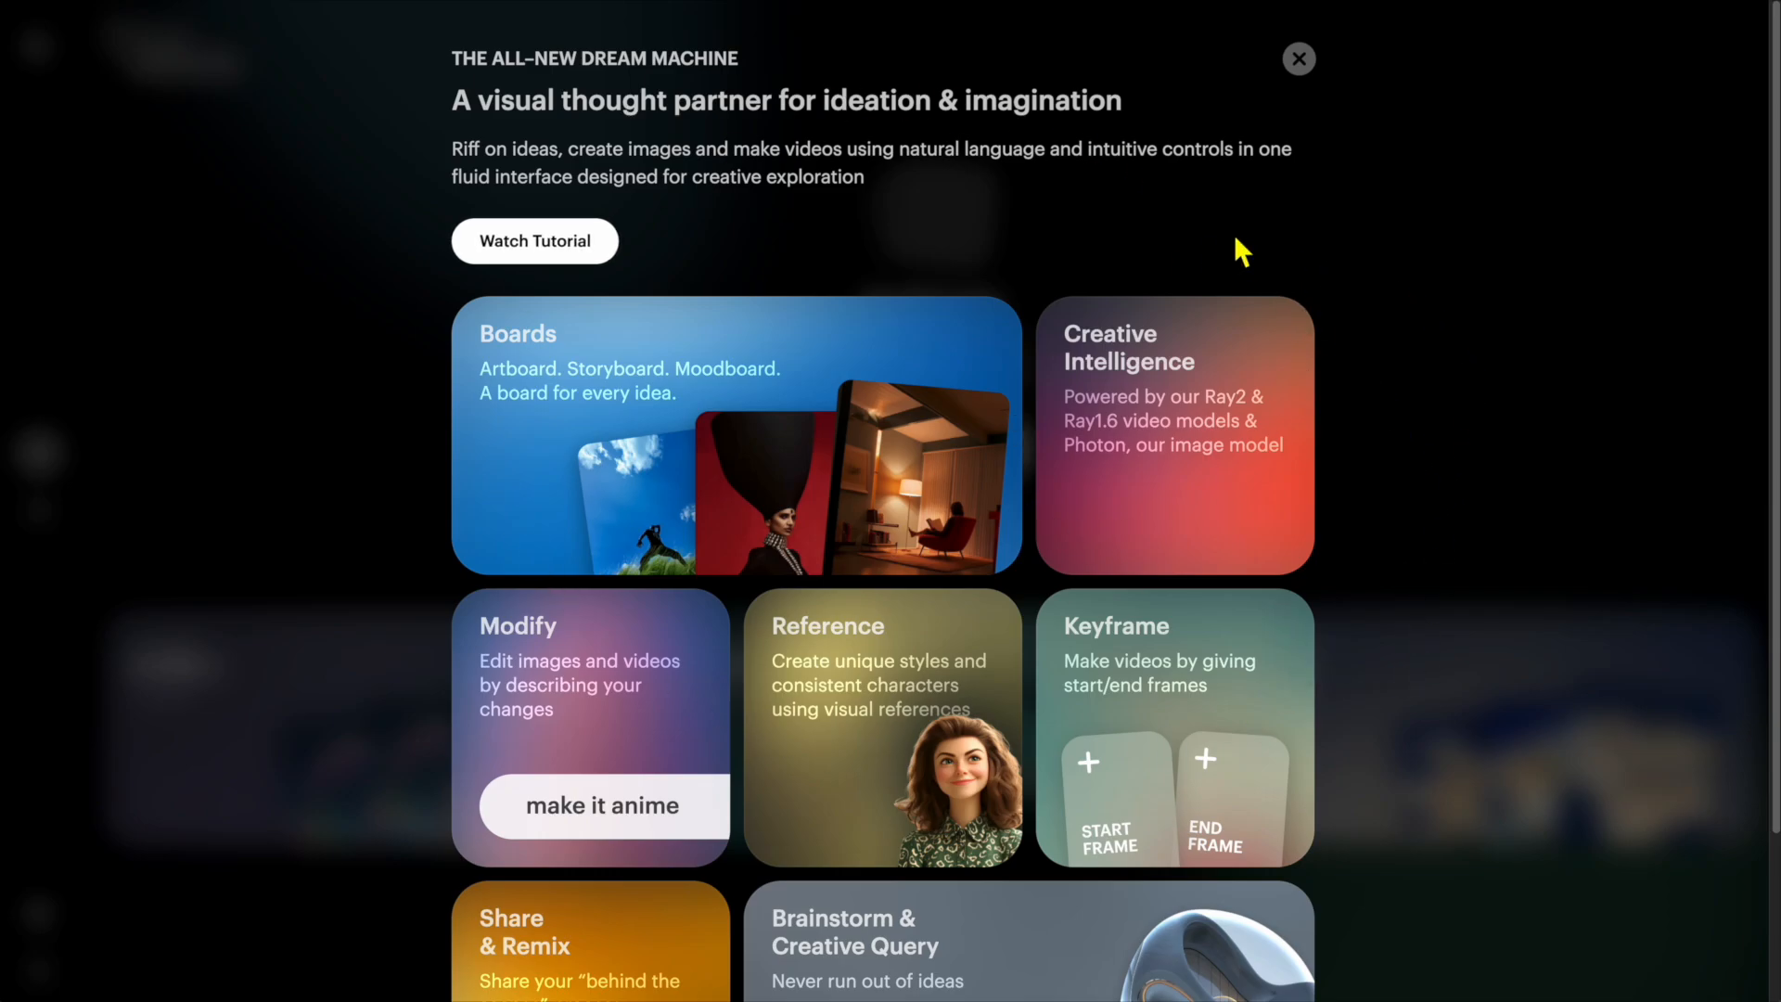
{"action": "left_click", "coordinate": [1300, 59]}
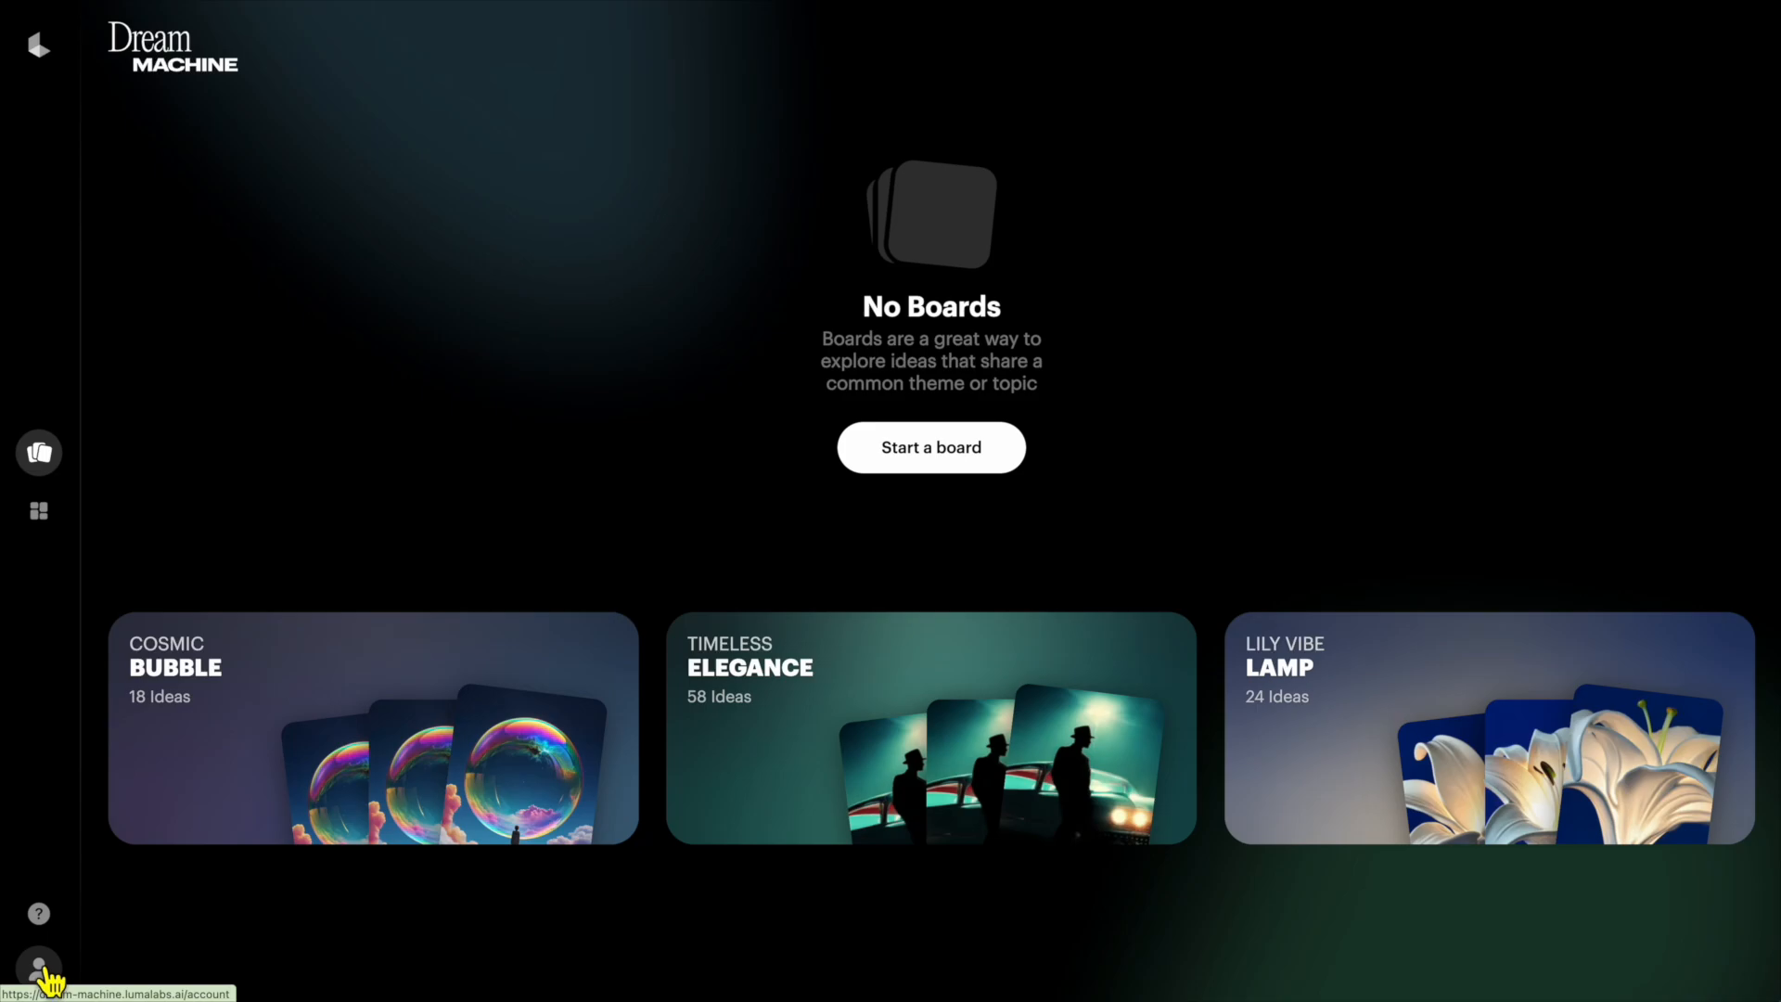
- Choose the Lite plan with monthly billing for the account and proceed to the card number entry at checkout
{"action": "left_click", "coordinate": [42, 971]}
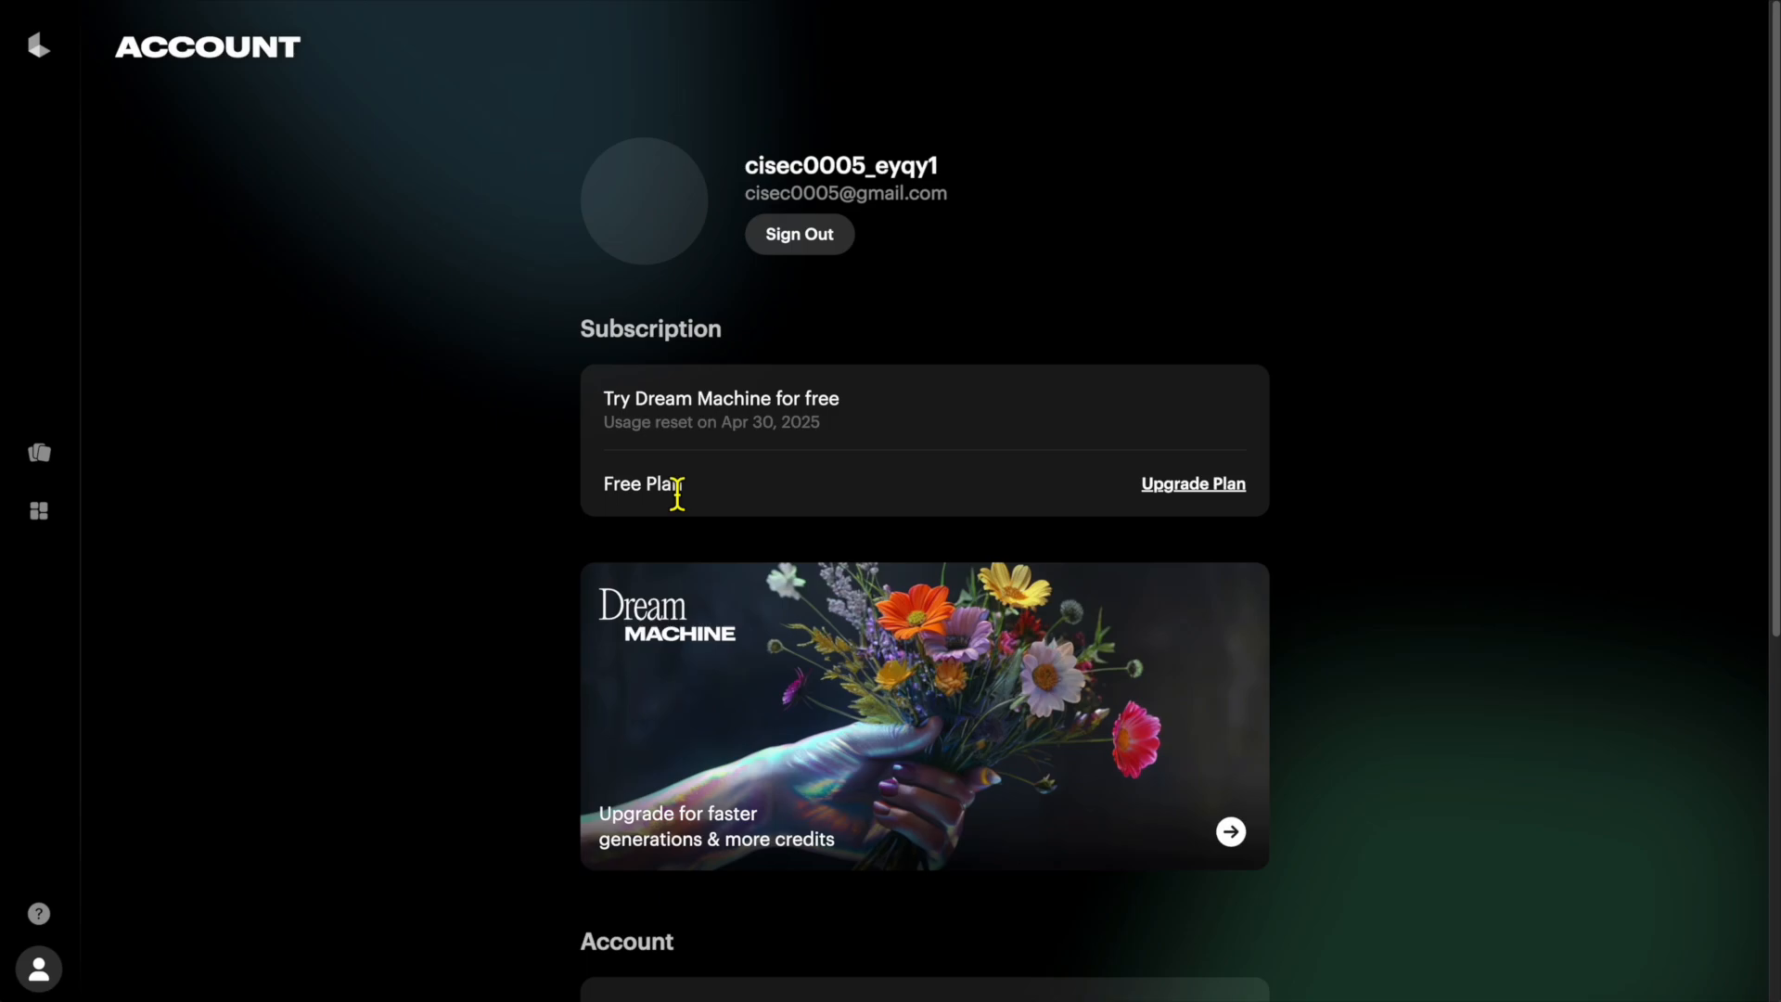
{"action": "left_click", "coordinate": [1208, 486]}
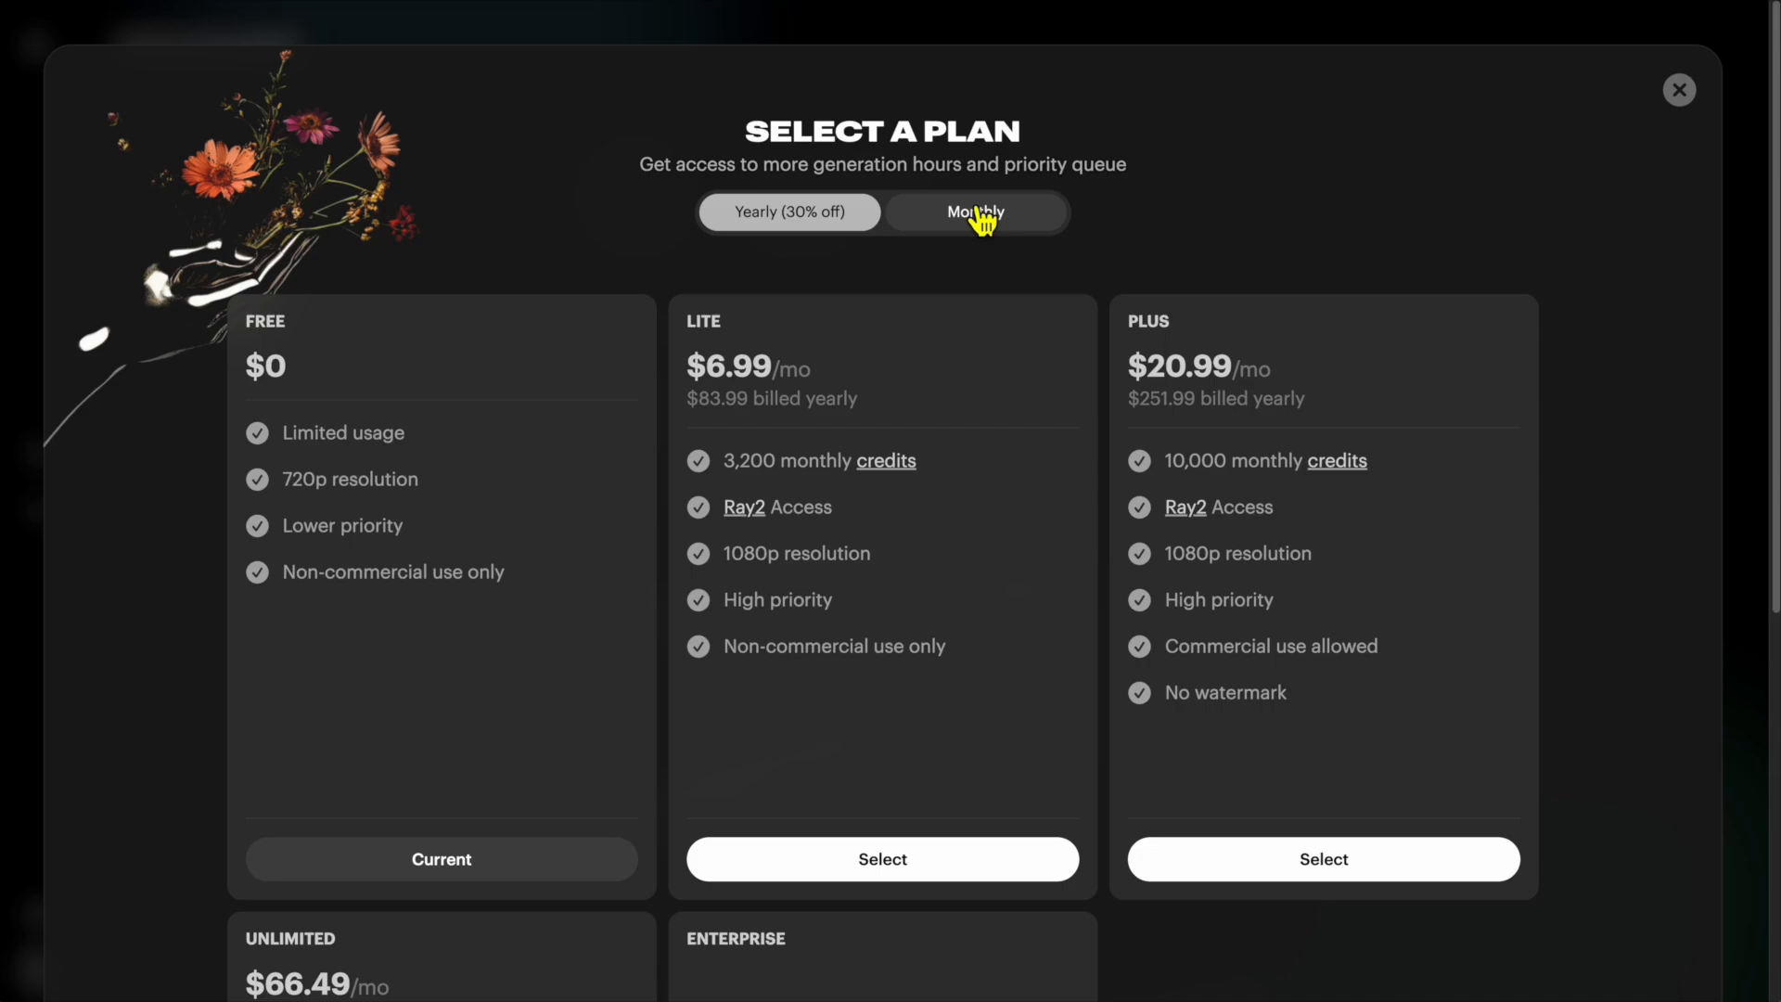
{"action": "left_click", "coordinate": [1006, 226]}
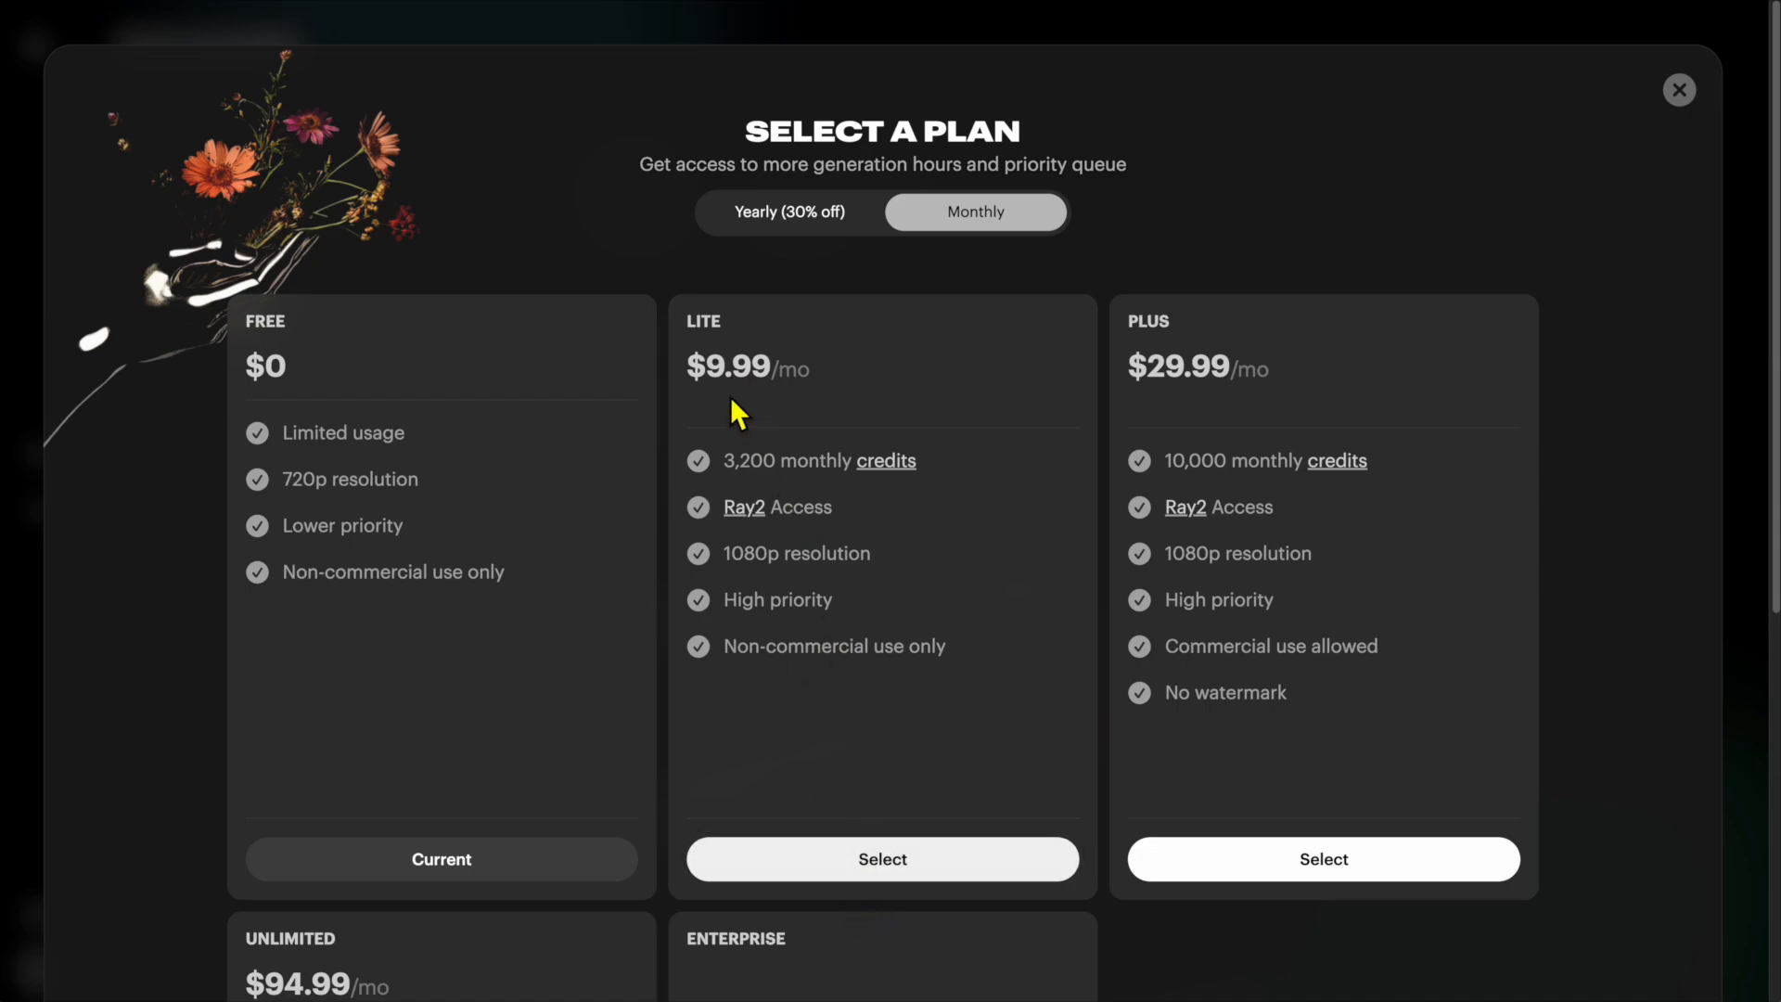
{"action": "left_click", "coordinate": [818, 878]}
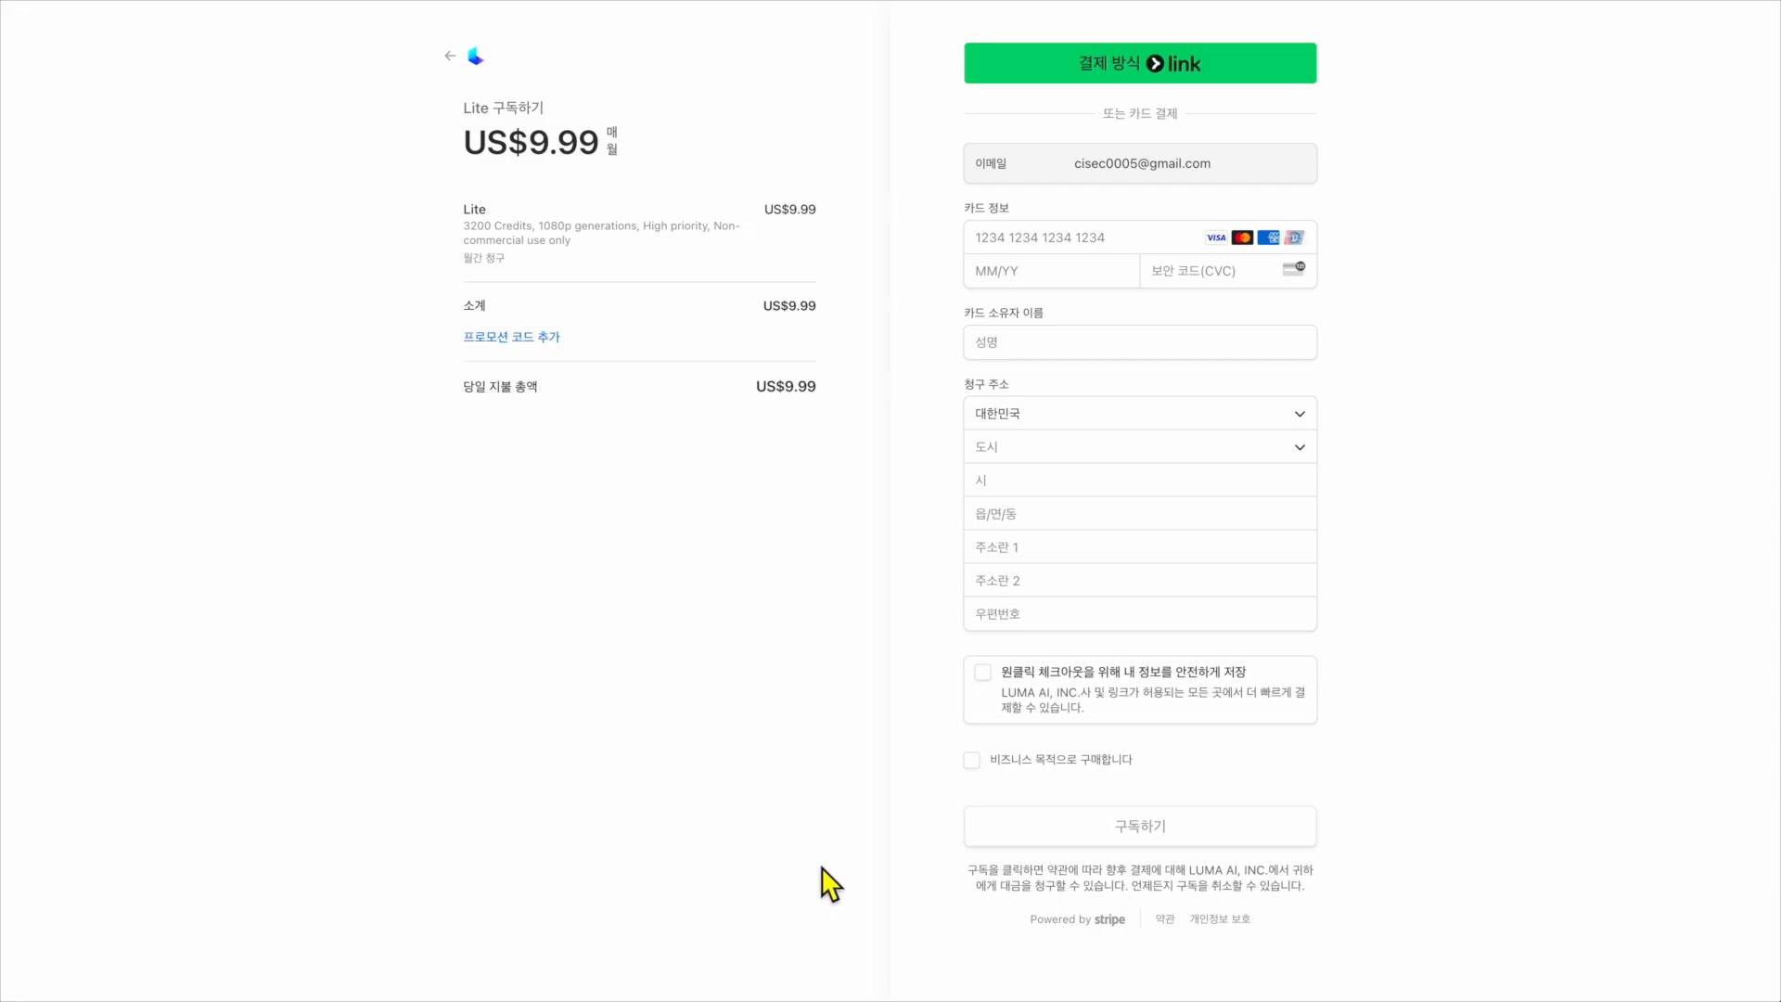
{"action": "left_click", "coordinate": [1038, 247]}
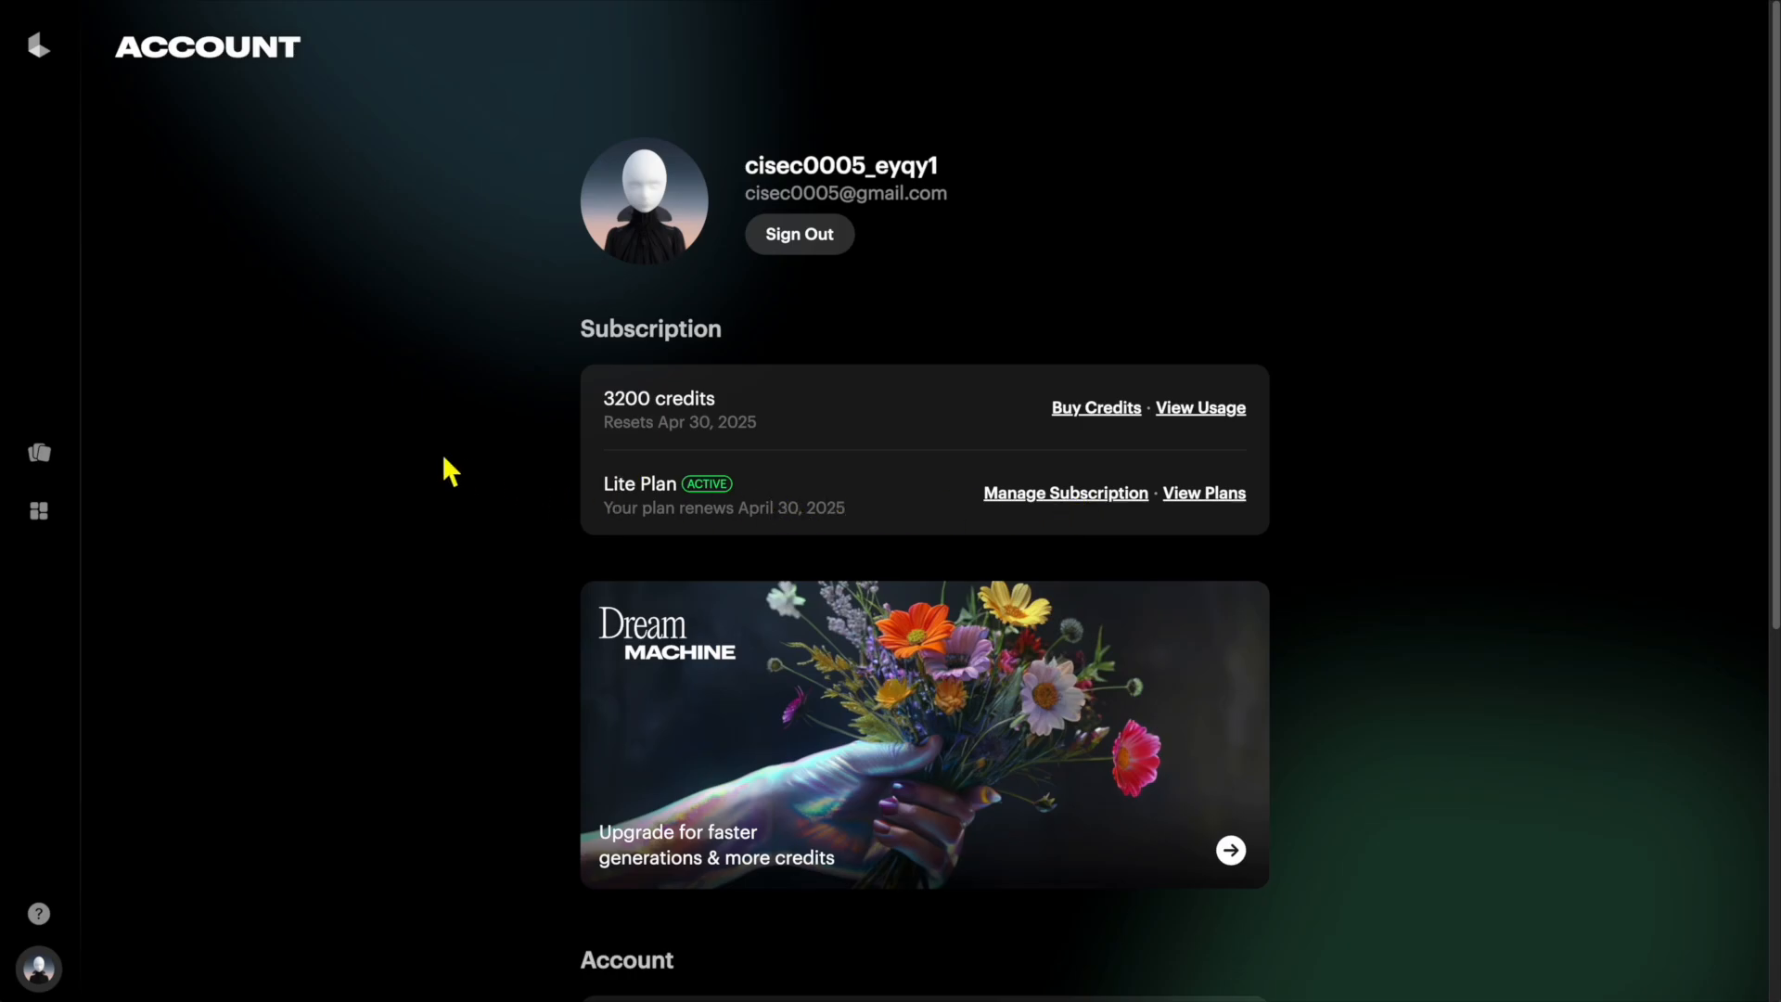
- Return to the Dream Machine boards overview and start a new board
{"action": "mouse_move", "coordinate": [44, 464]}
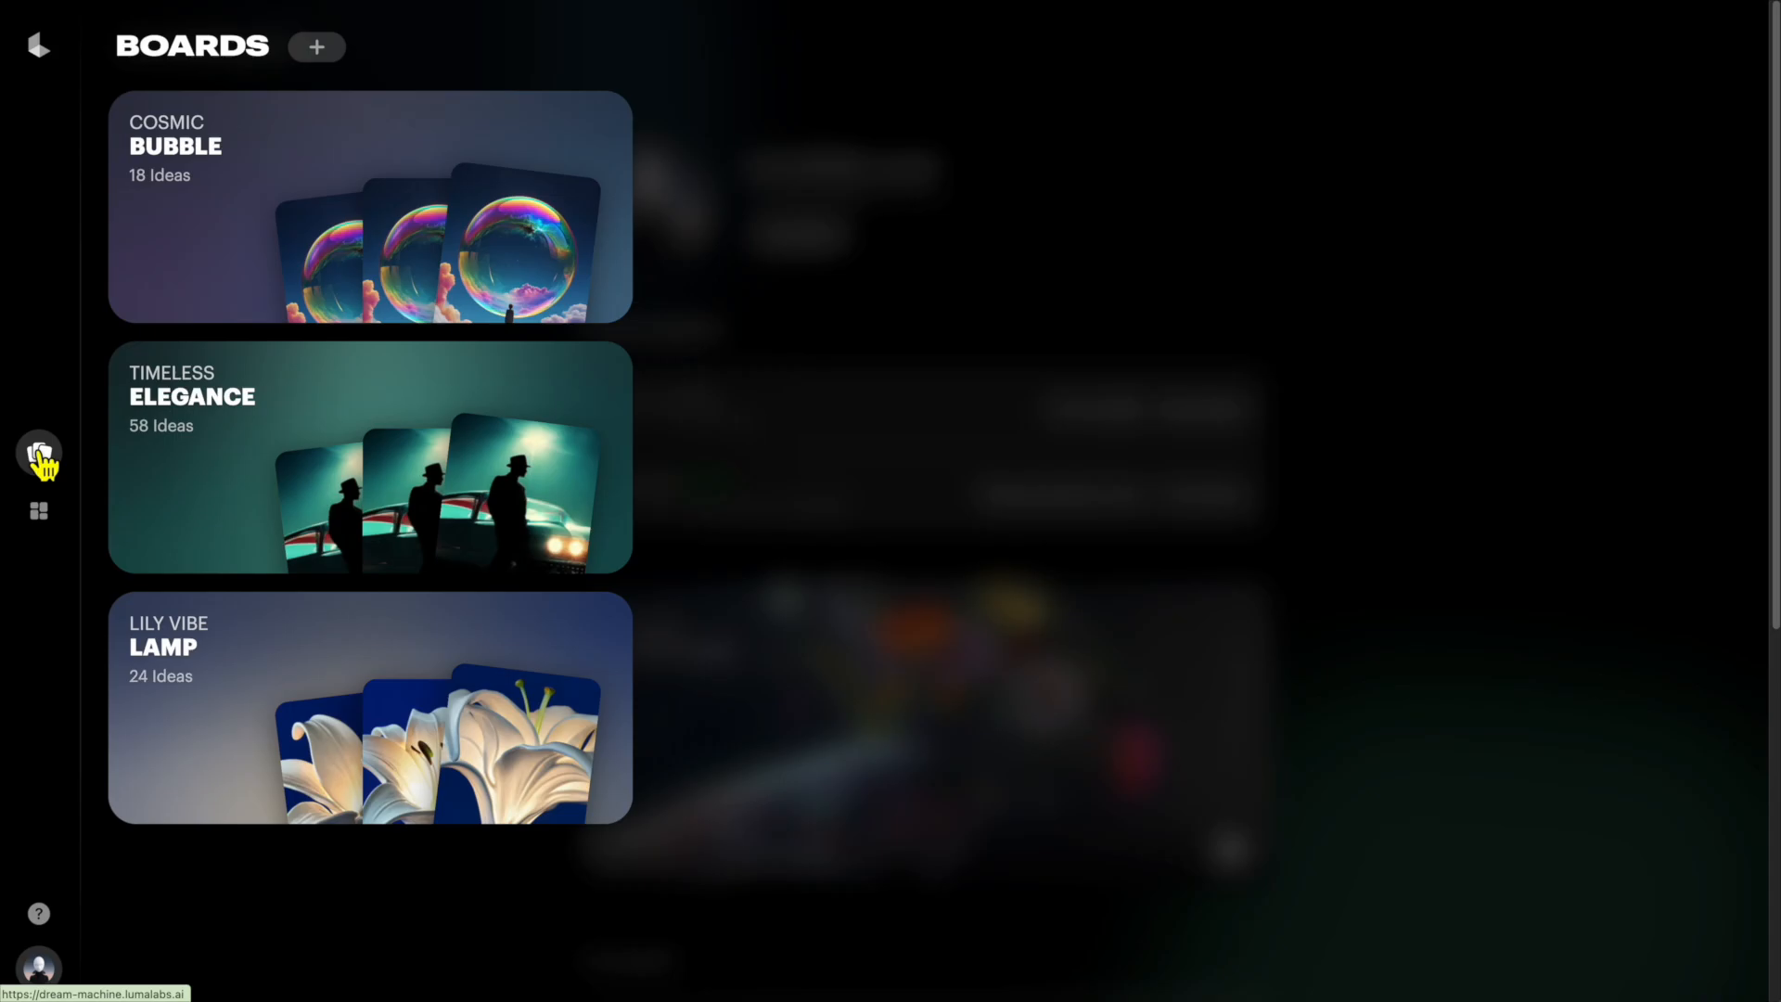
{"action": "left_click", "coordinate": [40, 457]}
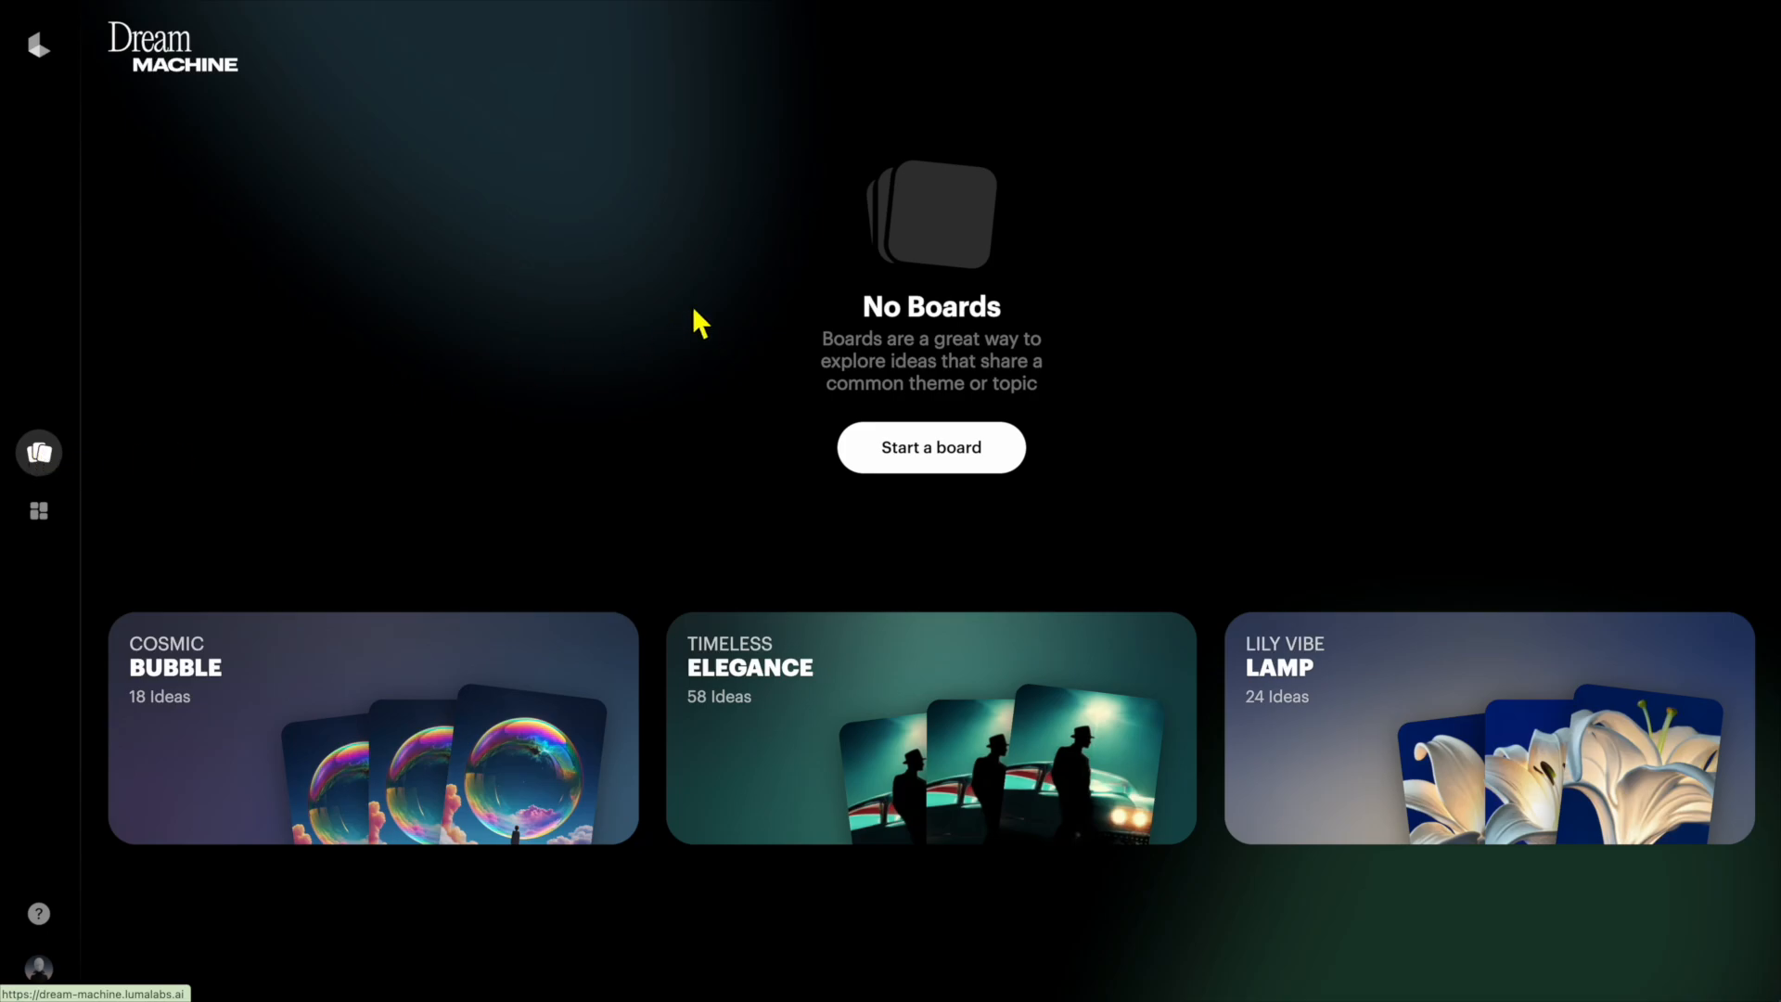
{"action": "left_click", "coordinate": [939, 457]}
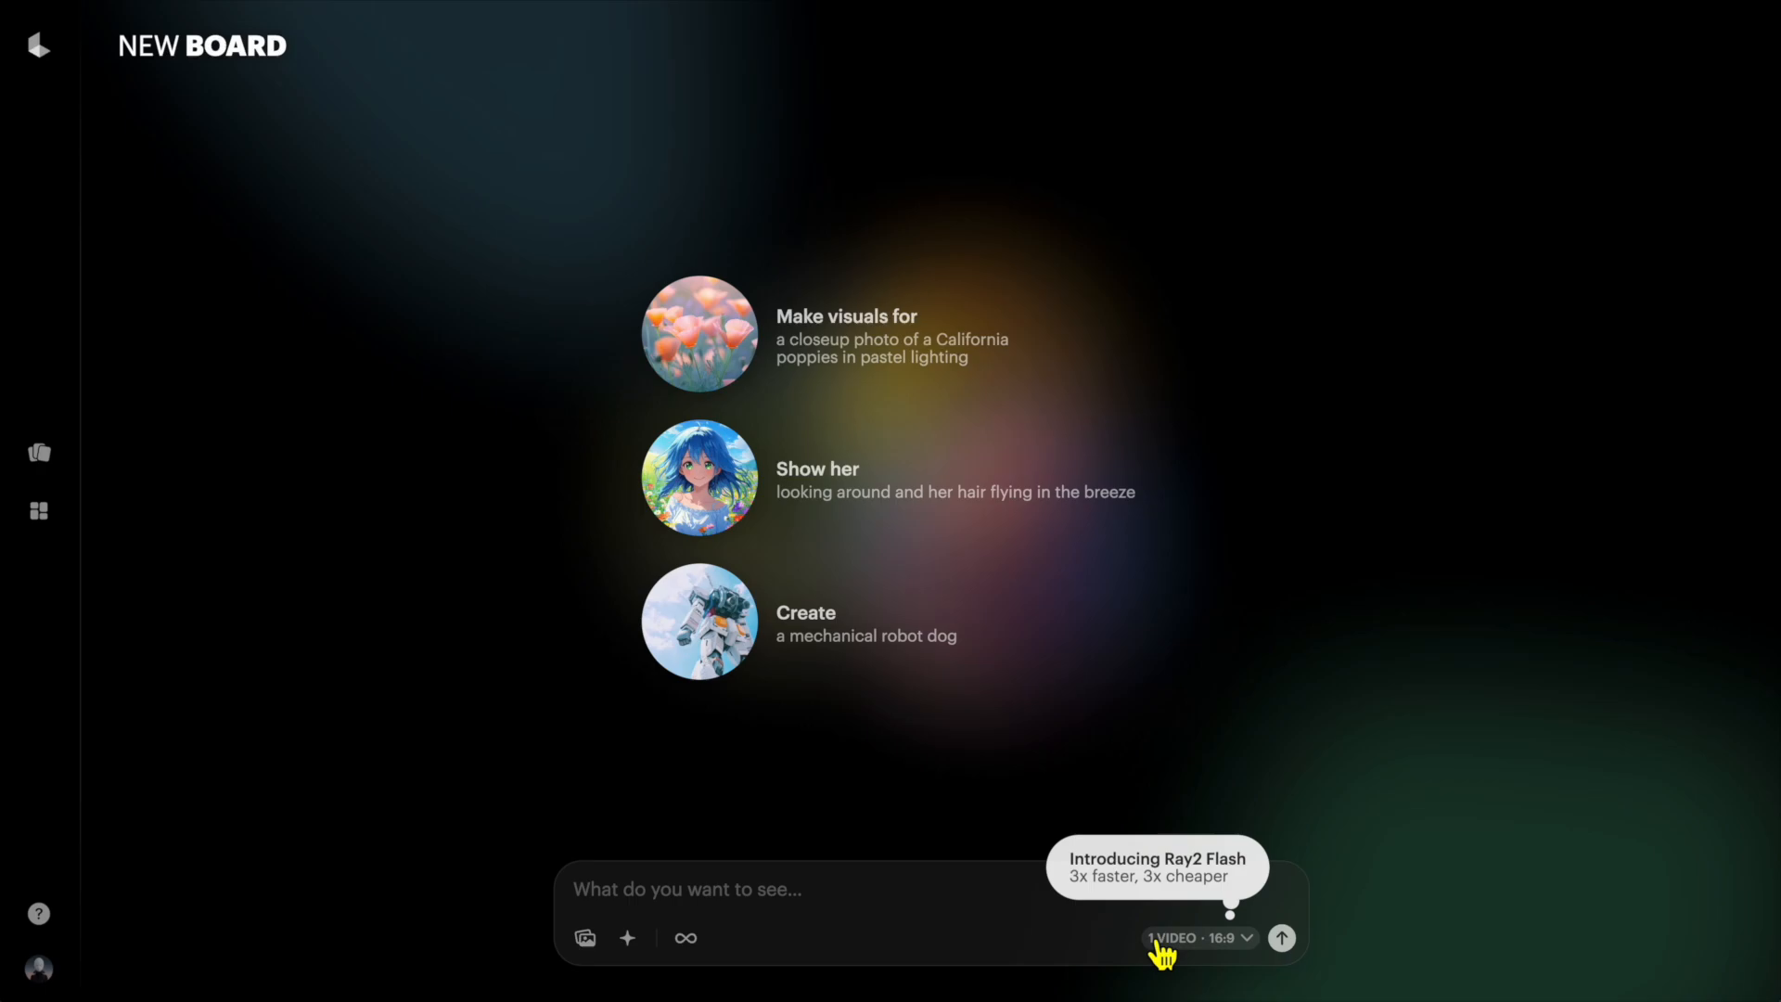
- Configure video generation for 1 video, 5s duration, 720p resolution and the Ray2 model
{"action": "left_click", "coordinate": [1215, 940]}
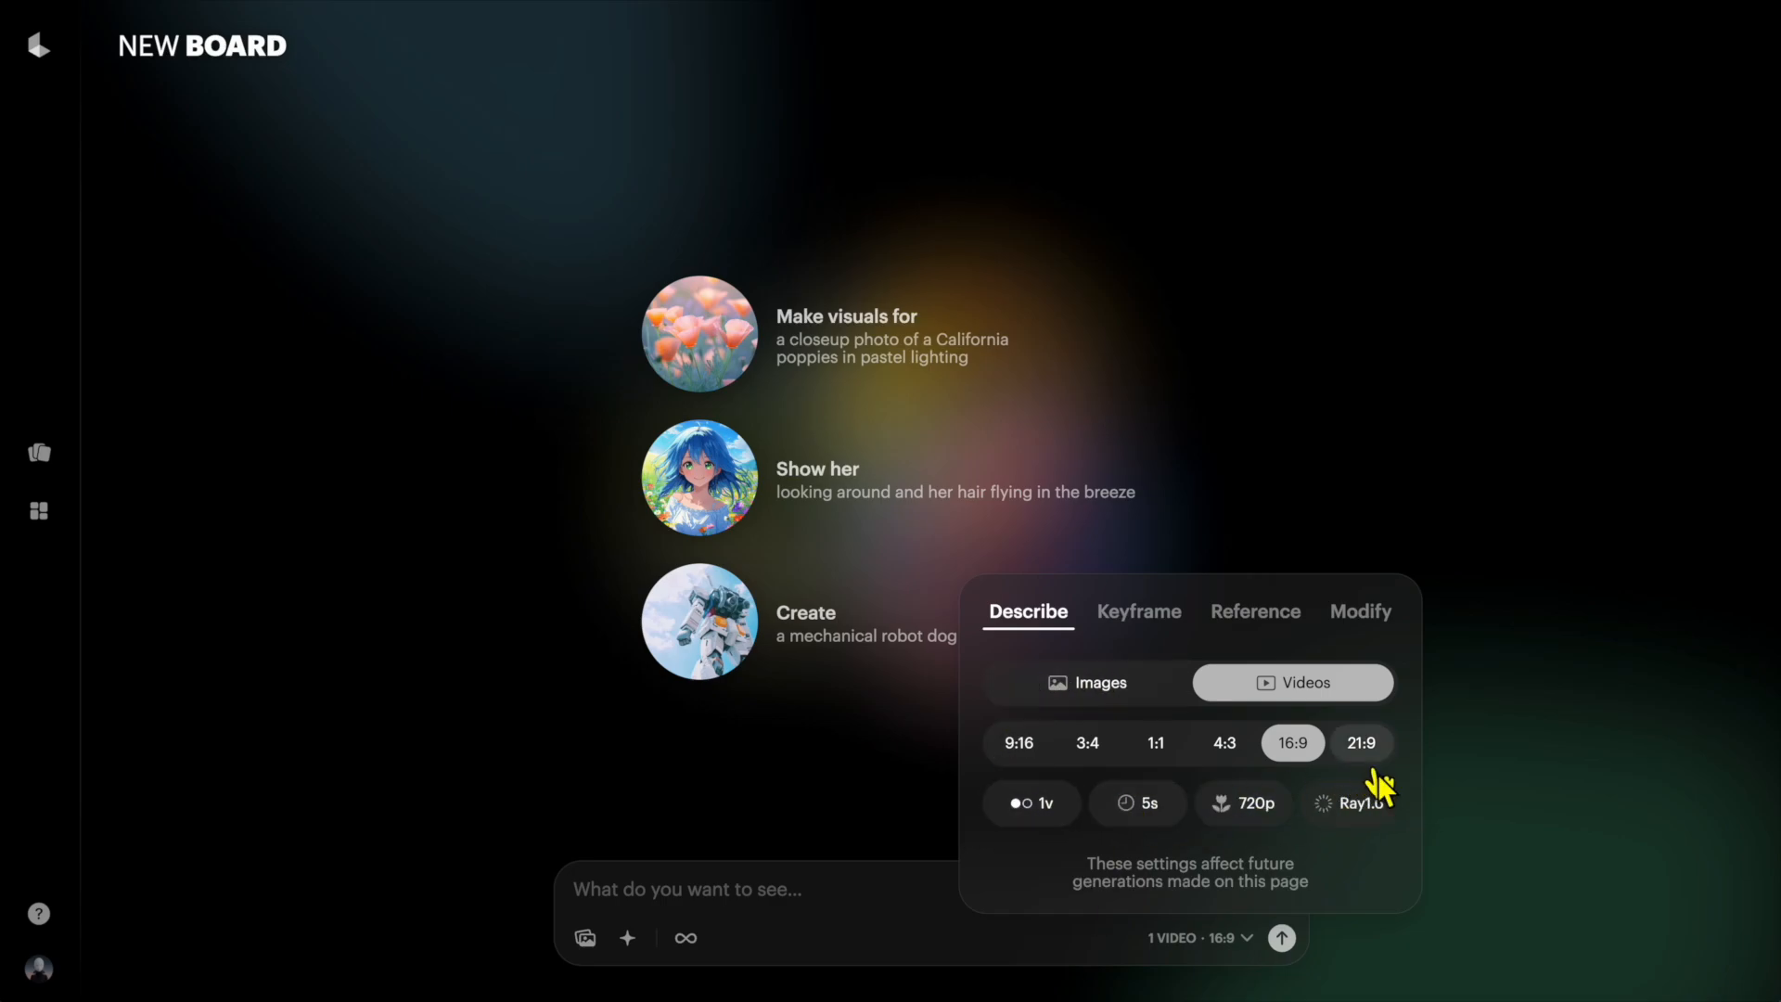
{"action": "left_click", "coordinate": [1031, 816]}
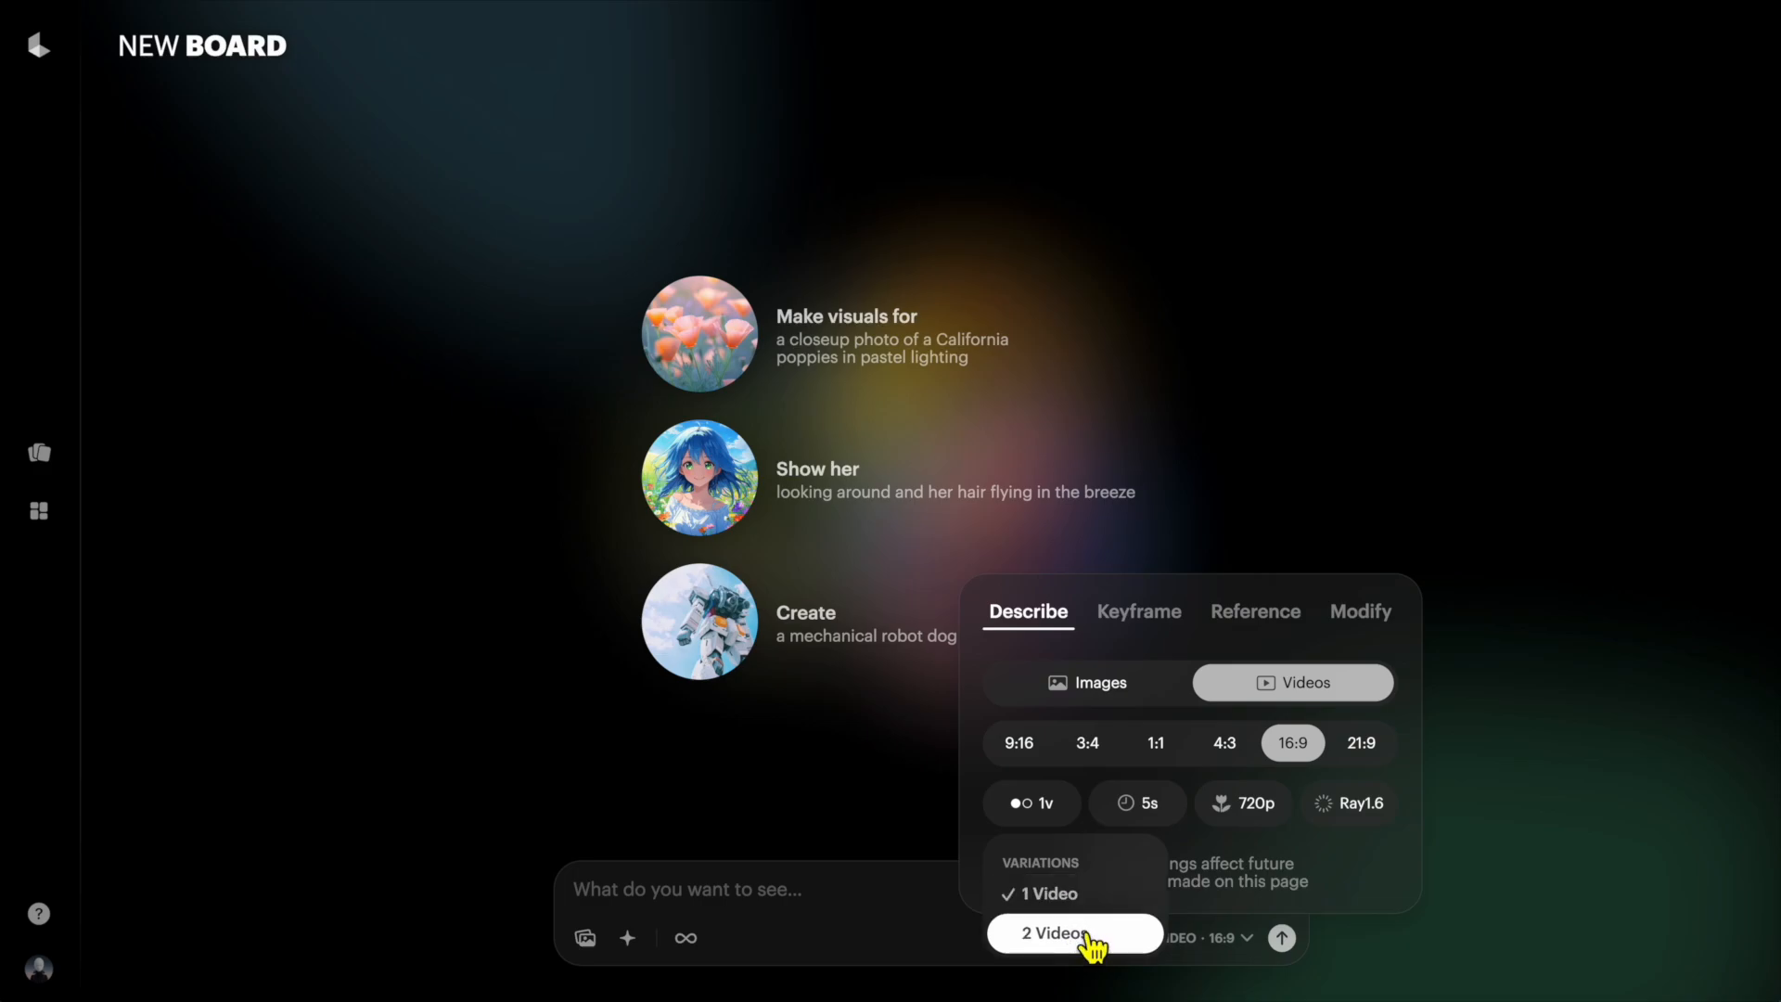
{"action": "left_click", "coordinate": [1067, 895]}
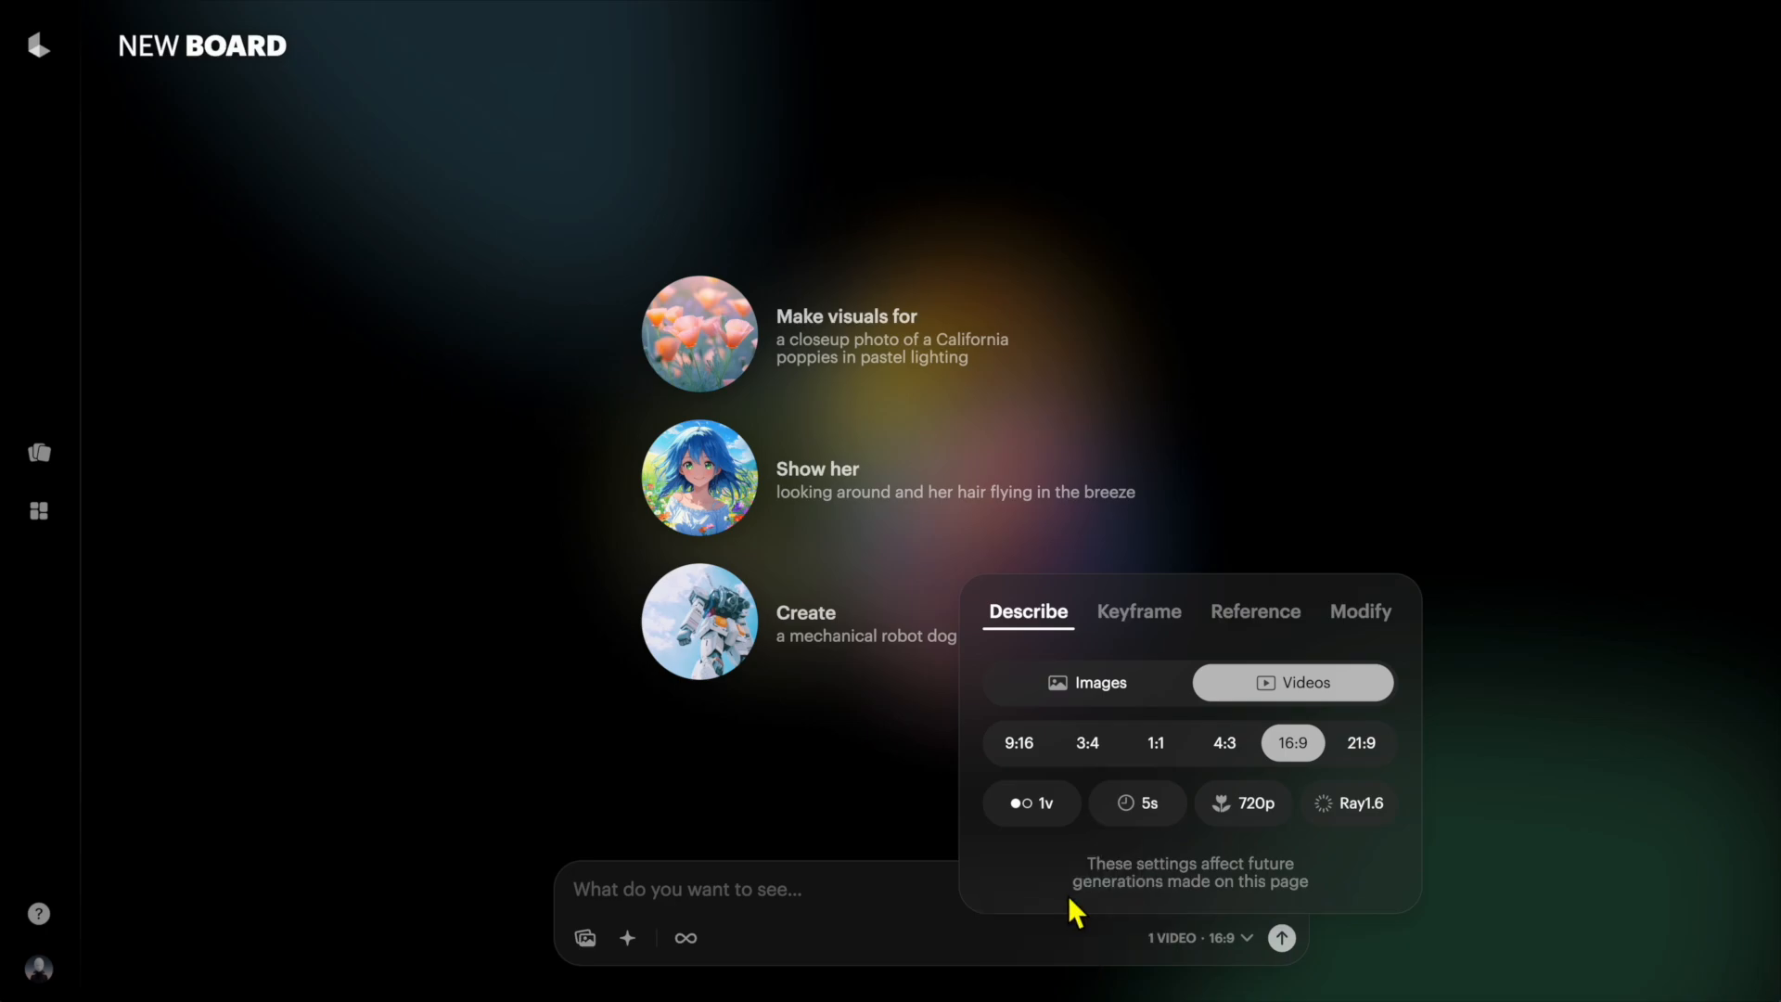
{"action": "left_click", "coordinate": [1162, 816]}
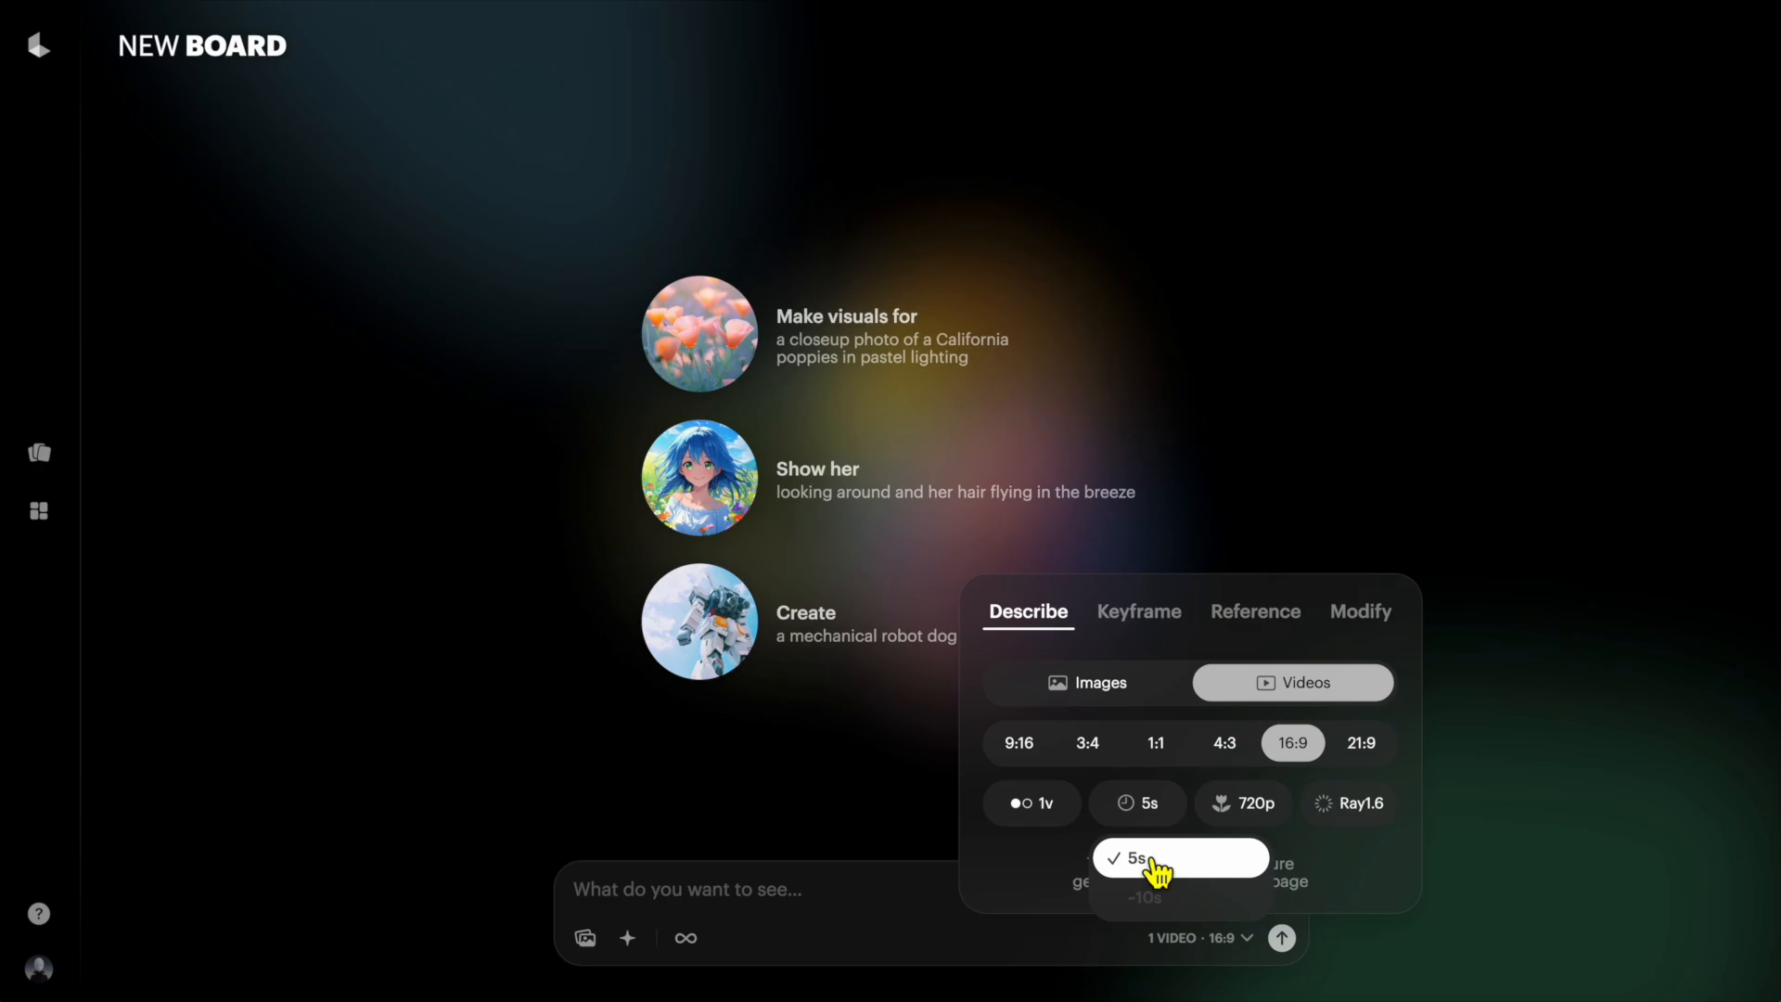
{"action": "left_click", "coordinate": [1151, 860]}
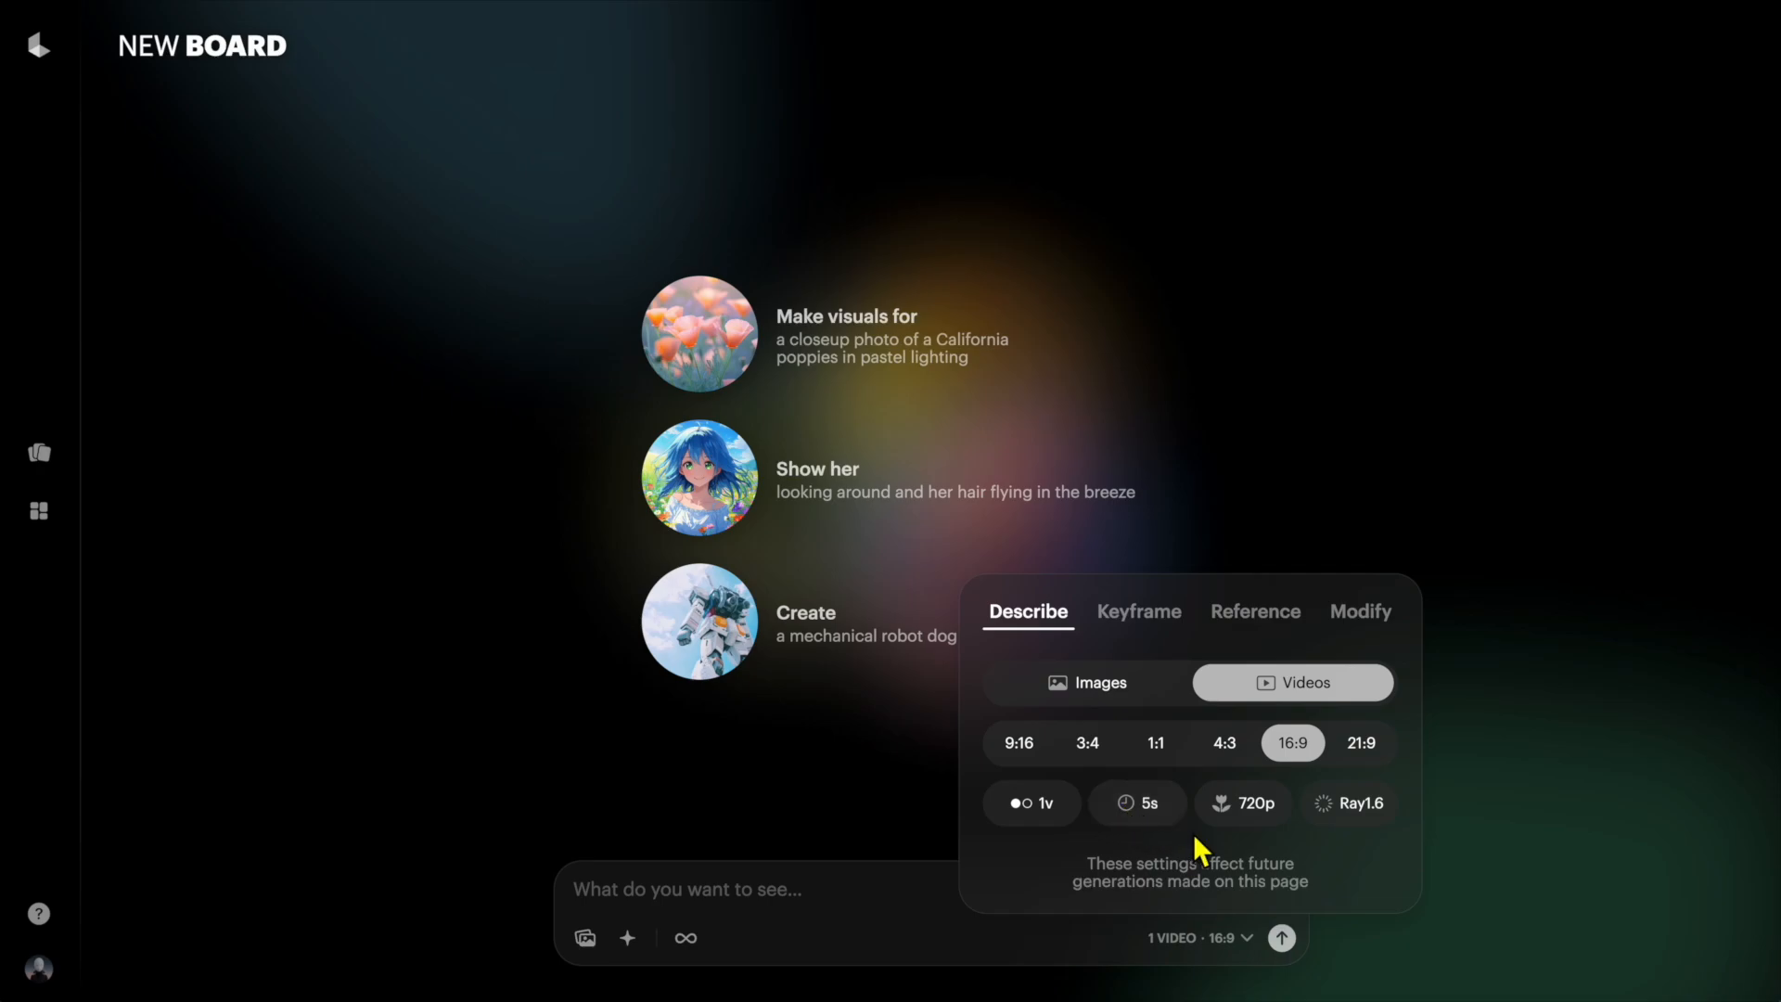
{"action": "left_click", "coordinate": [1250, 818]}
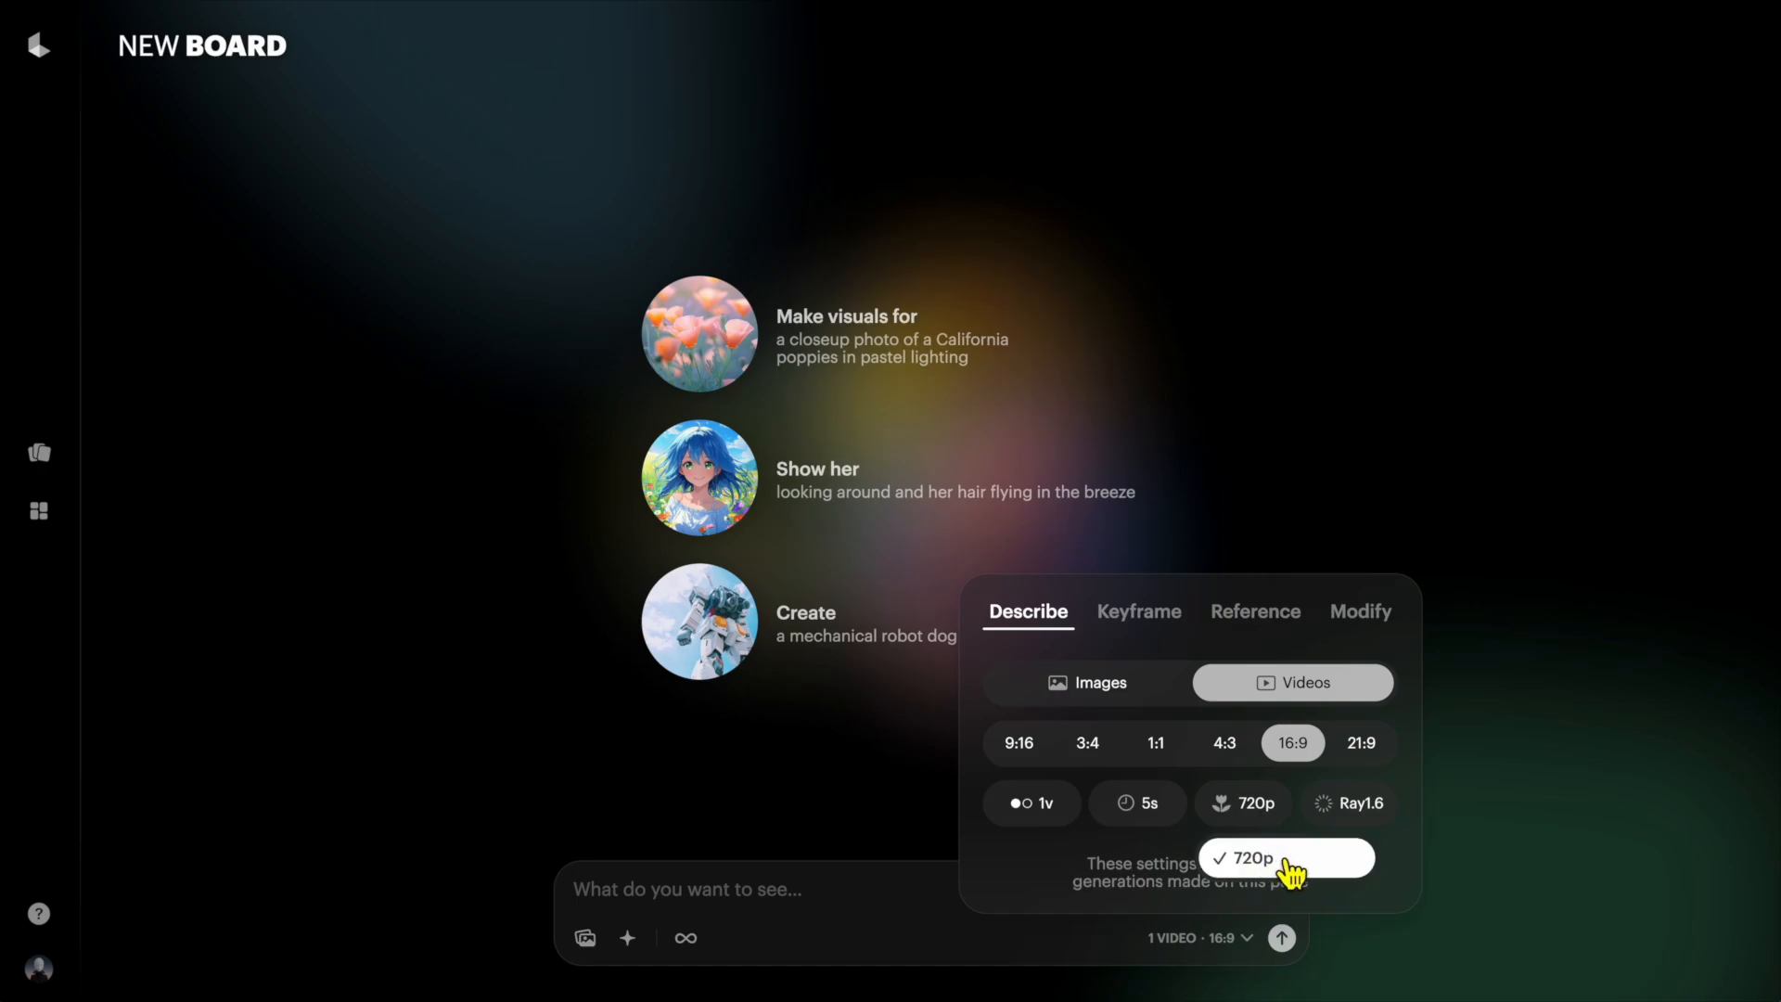
{"action": "left_click", "coordinate": [1279, 863]}
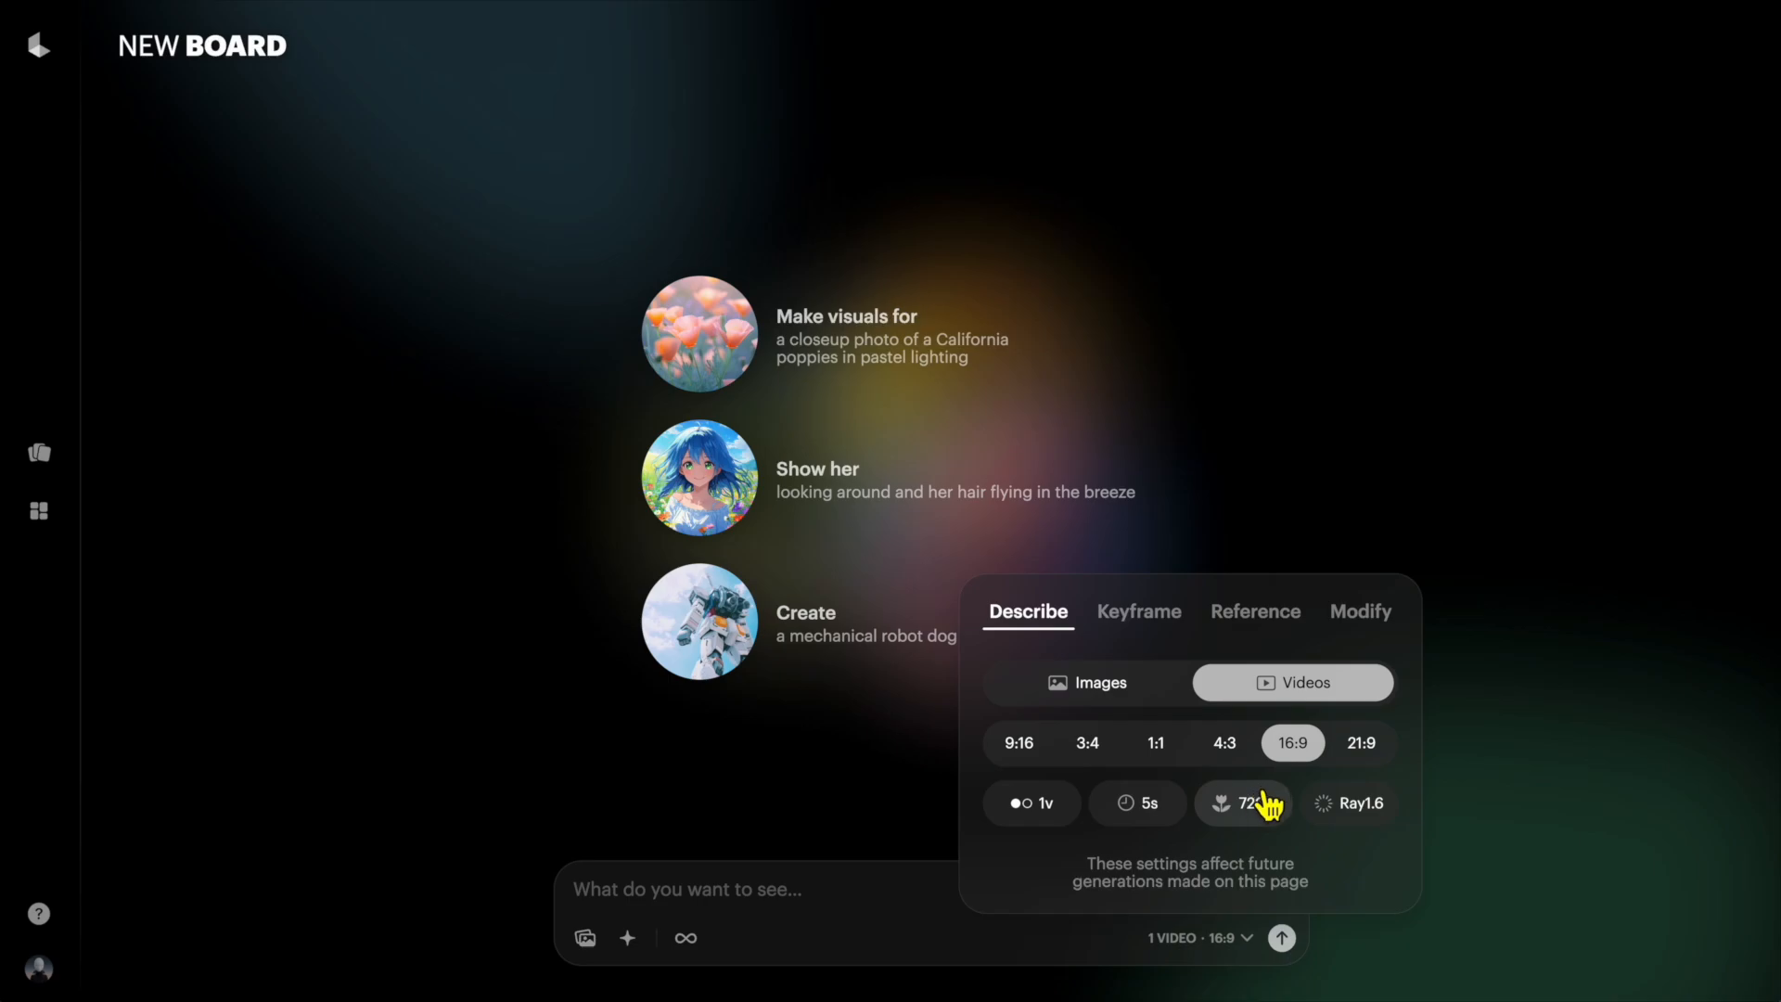
{"action": "left_click", "coordinate": [1361, 818]}
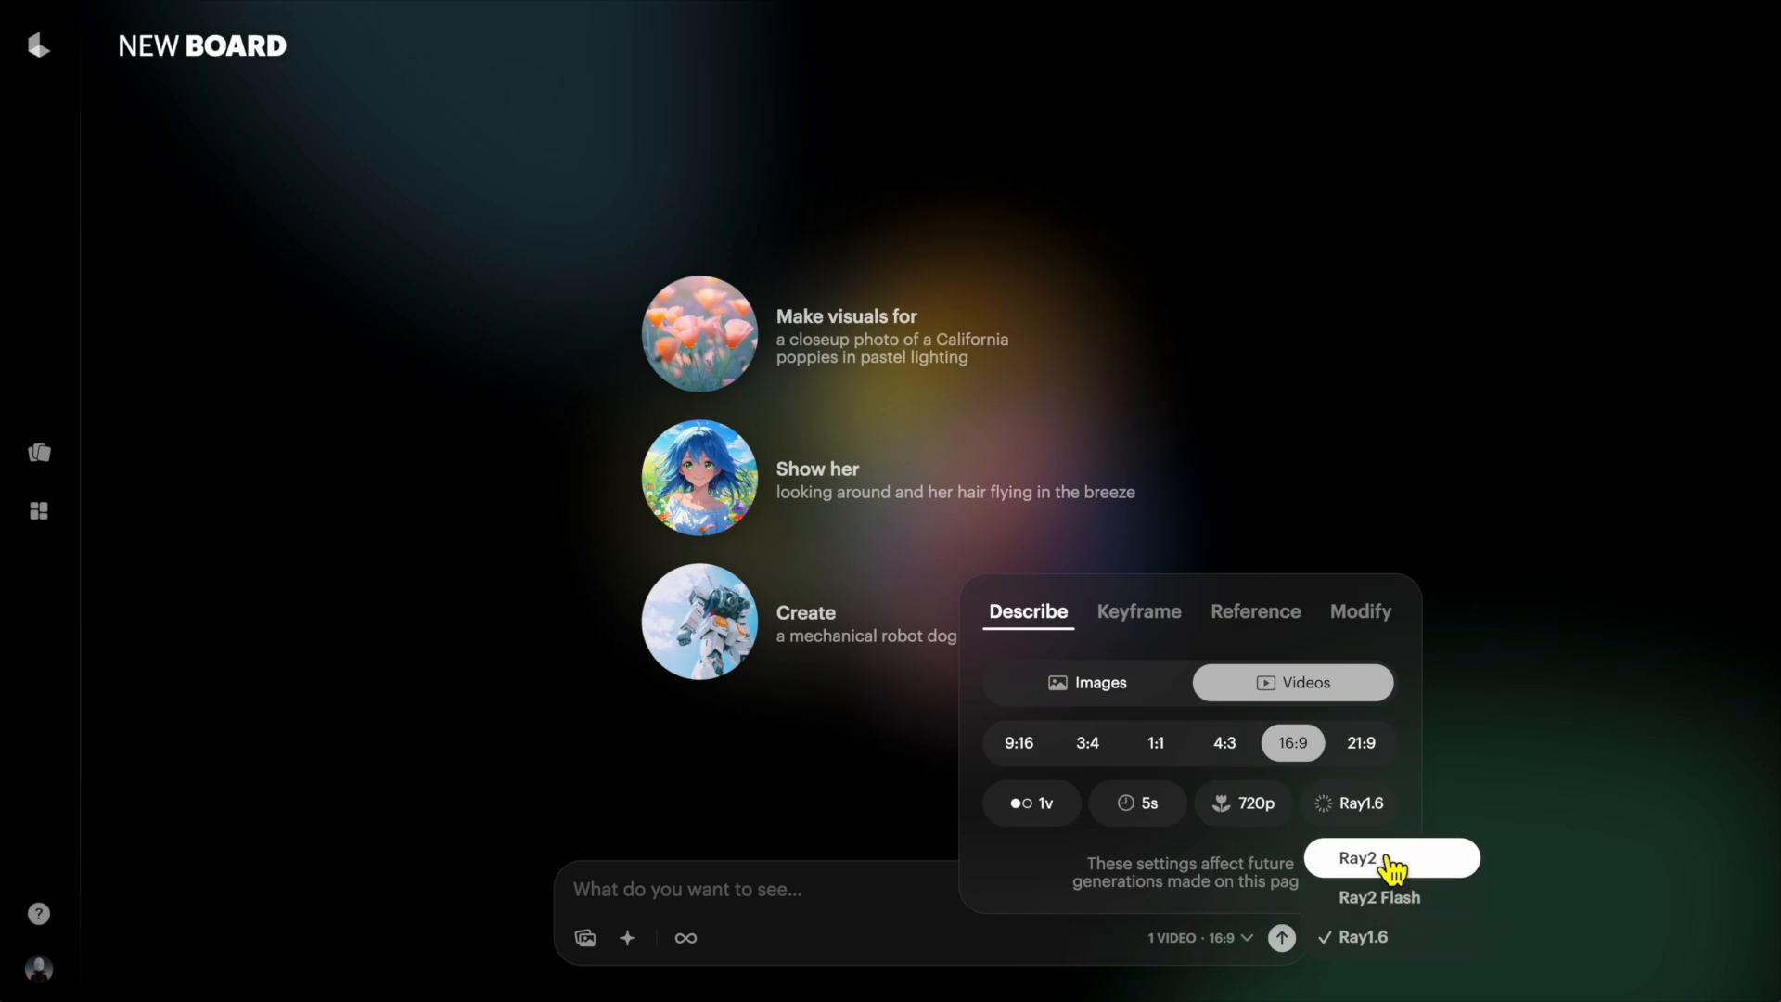
{"action": "left_click", "coordinate": [1385, 863]}
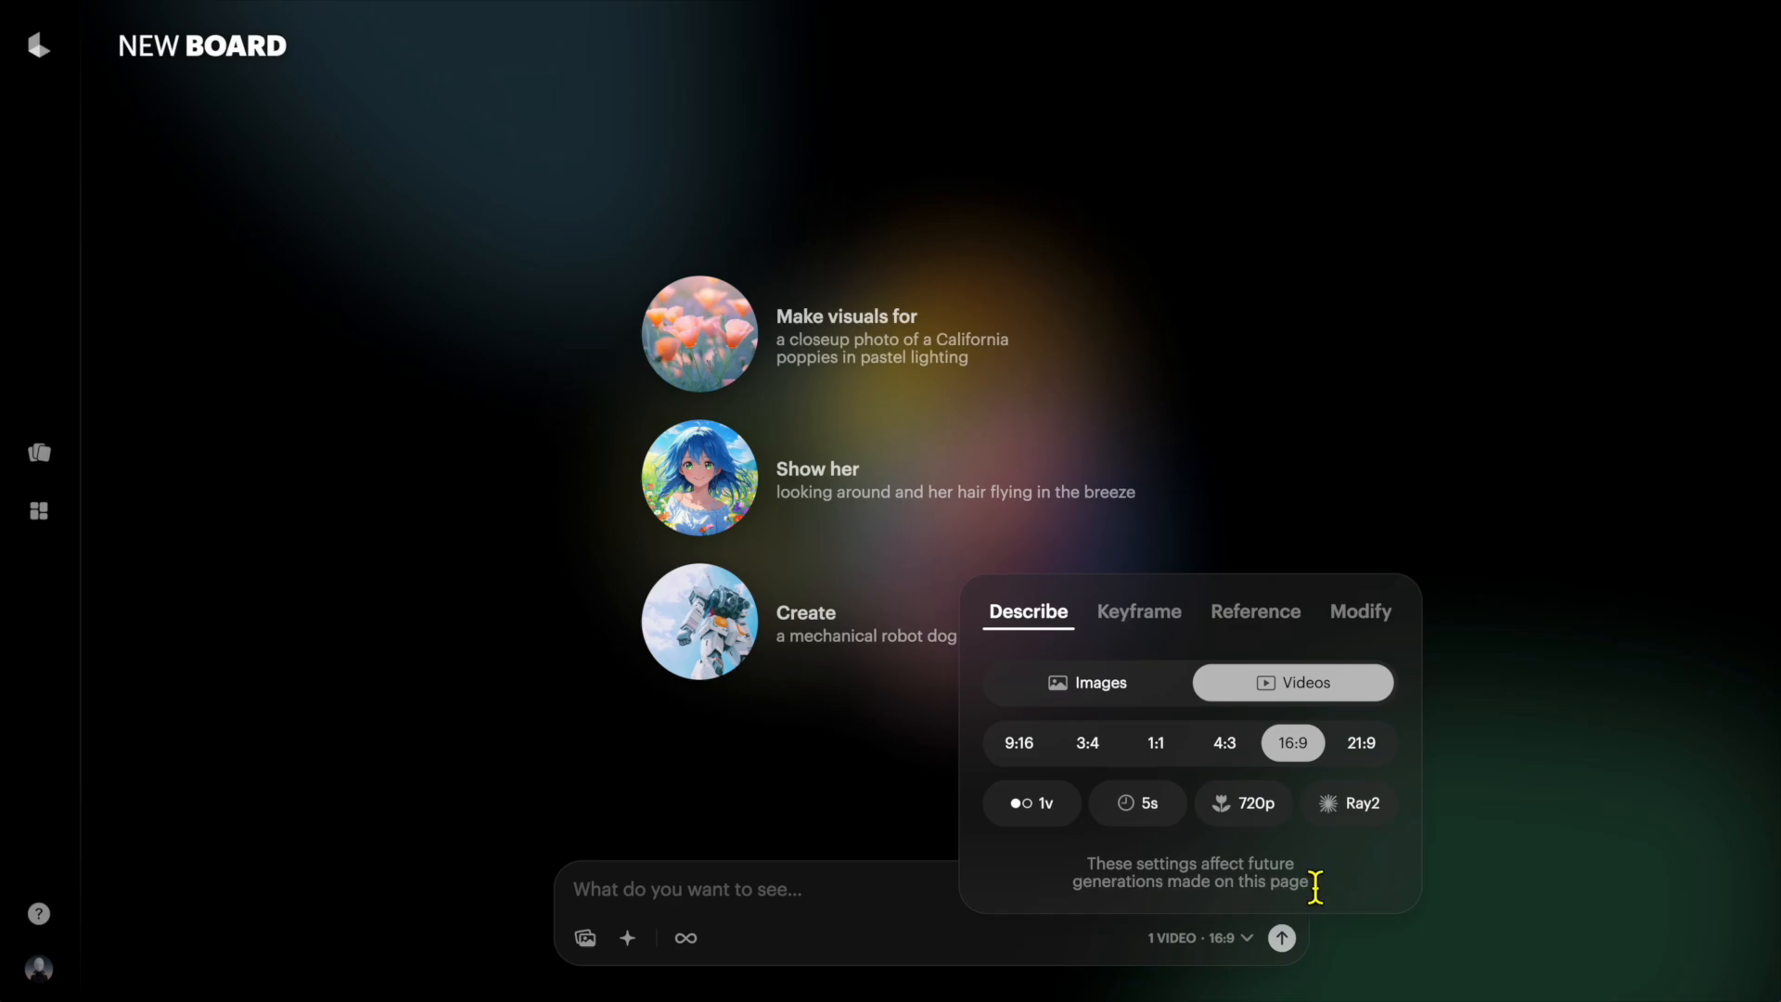
- Generate a video from the prompt "A cute cat walking in the forest." and reload the board
{"action": "left_click", "coordinate": [713, 916]}
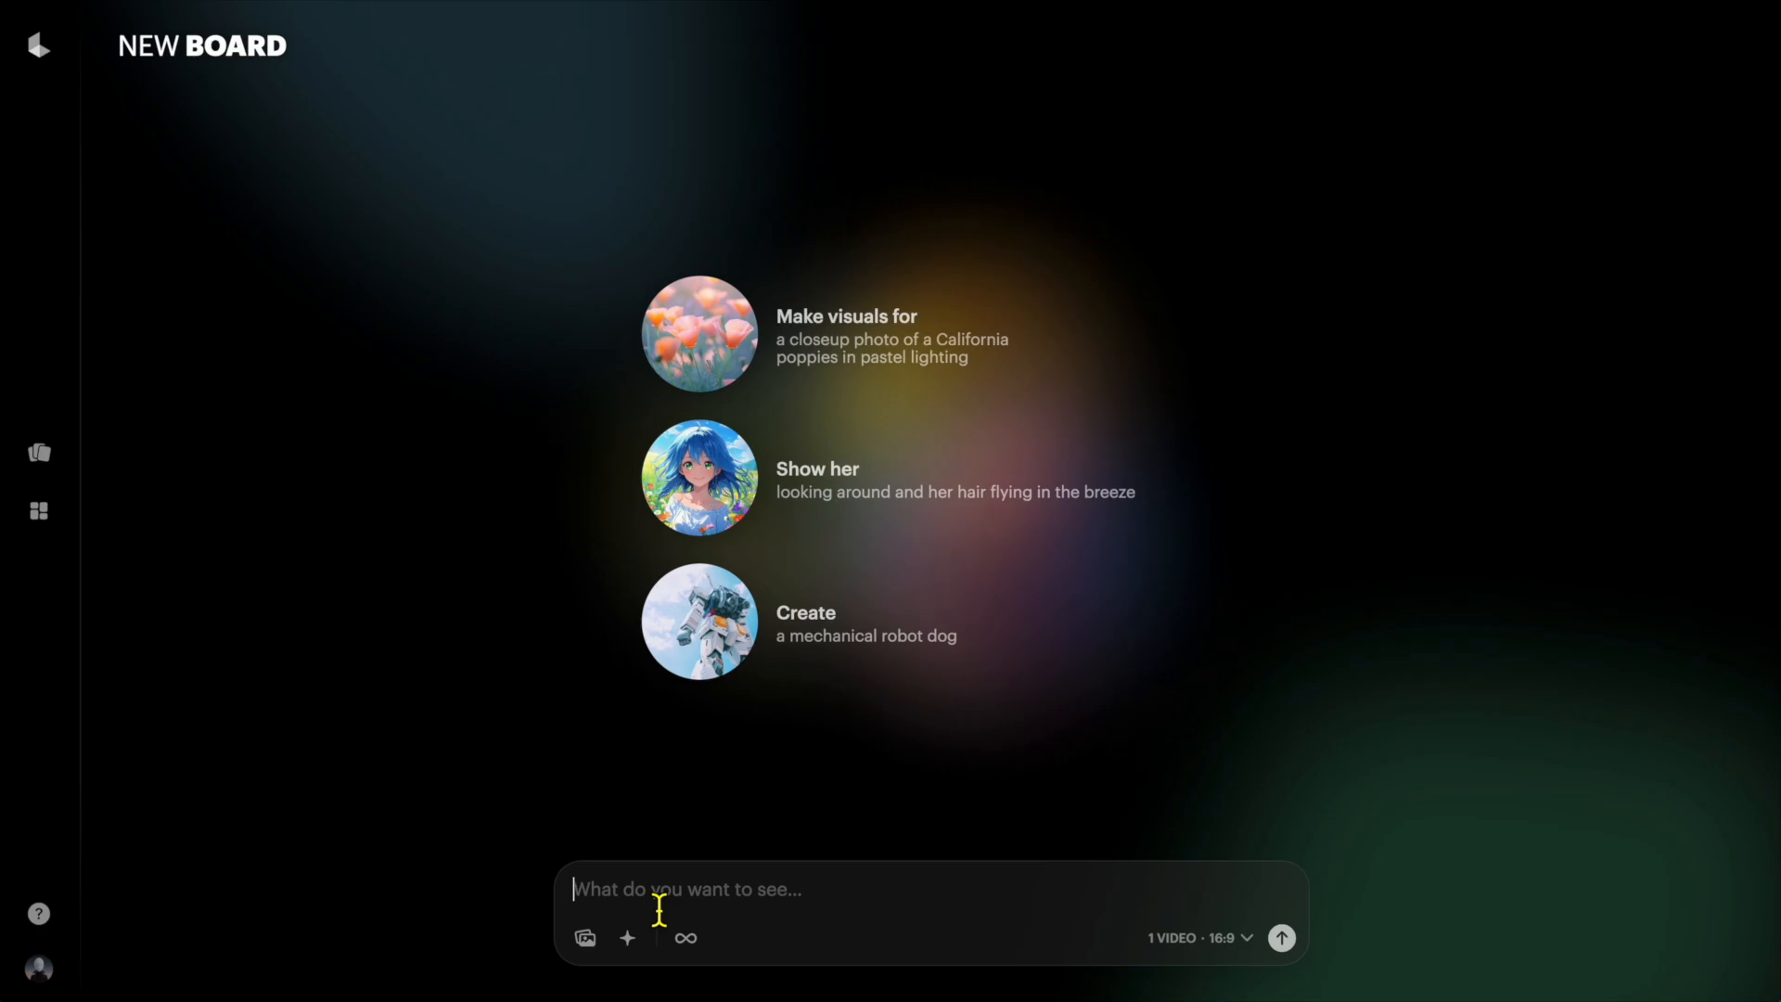
{"action": "type", "text": "A cute cat"}
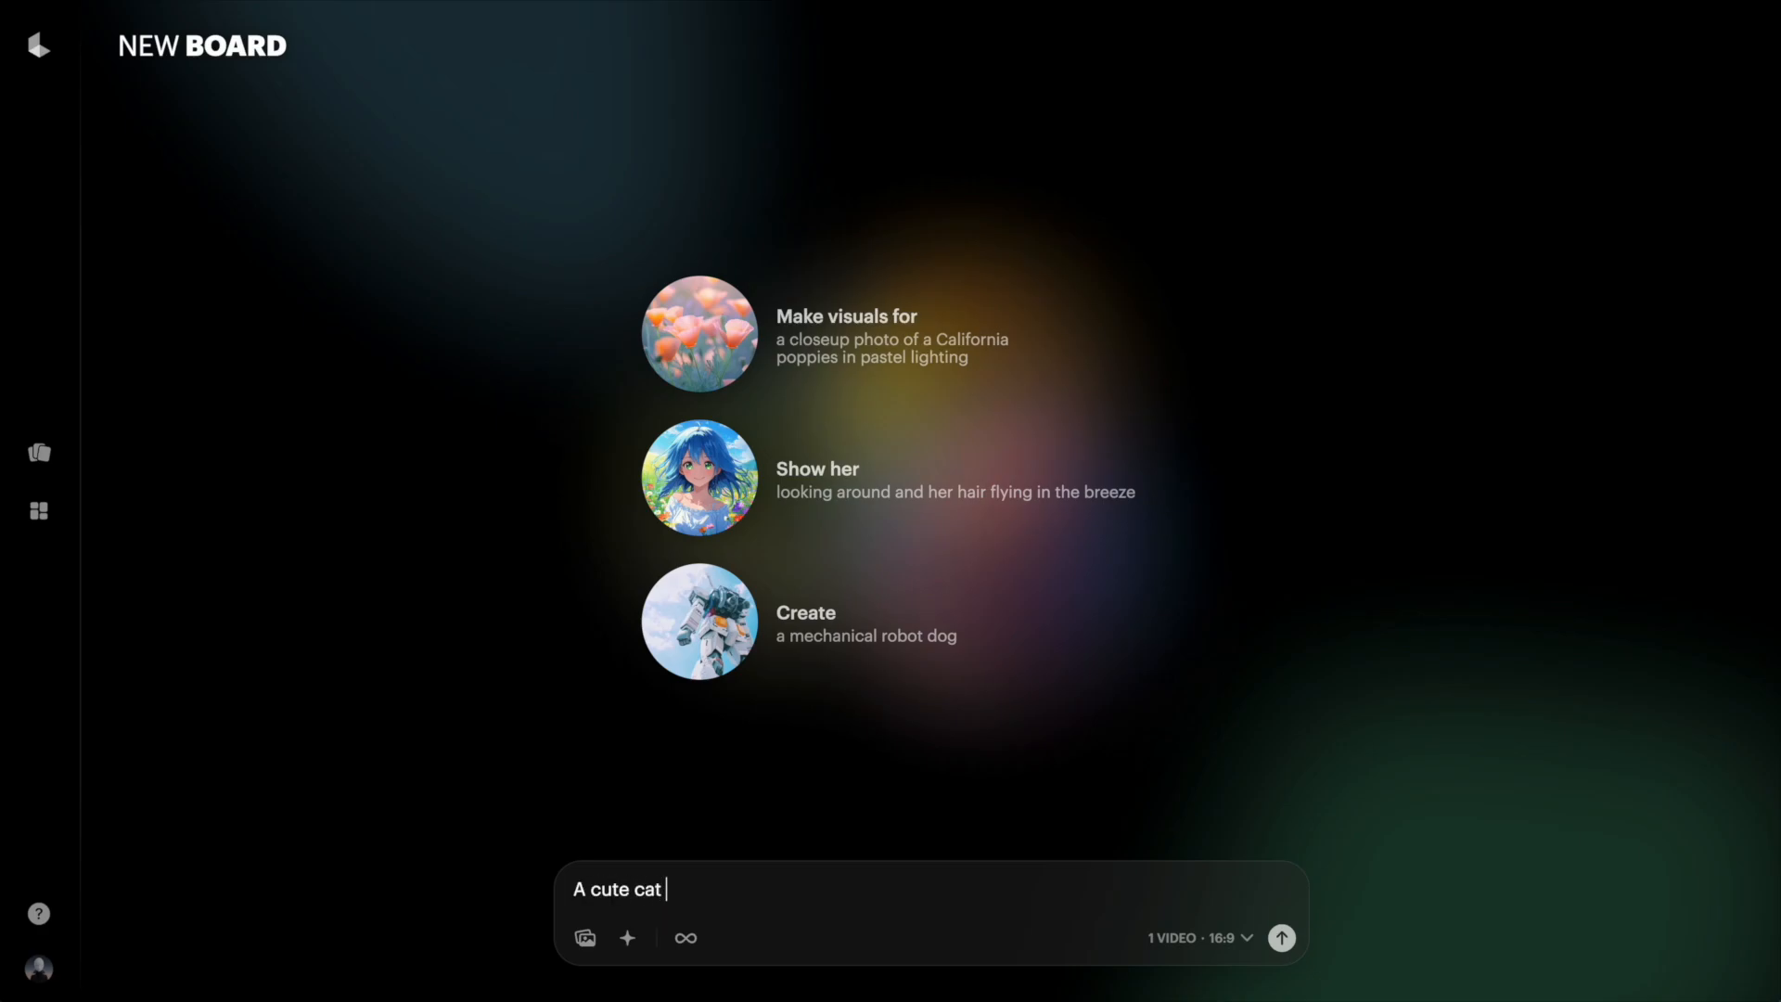
{"action": "type", "text": " walking in the forest."}
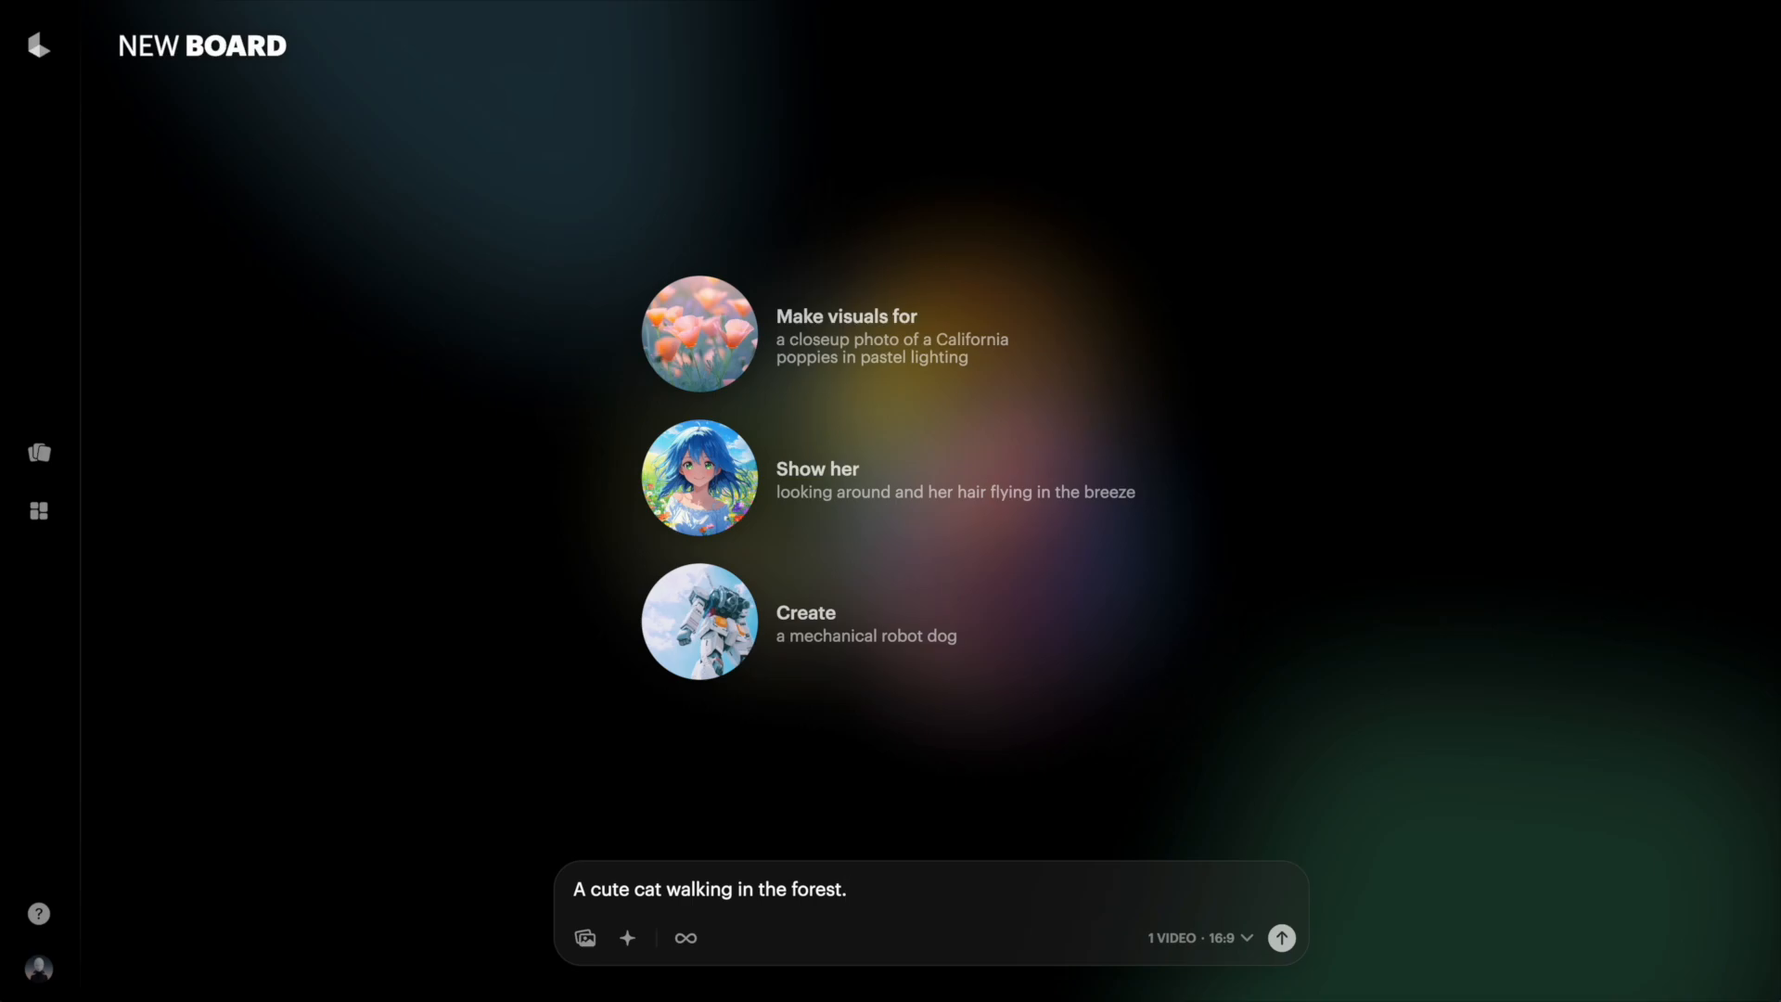
{"action": "key", "text": "Return"}
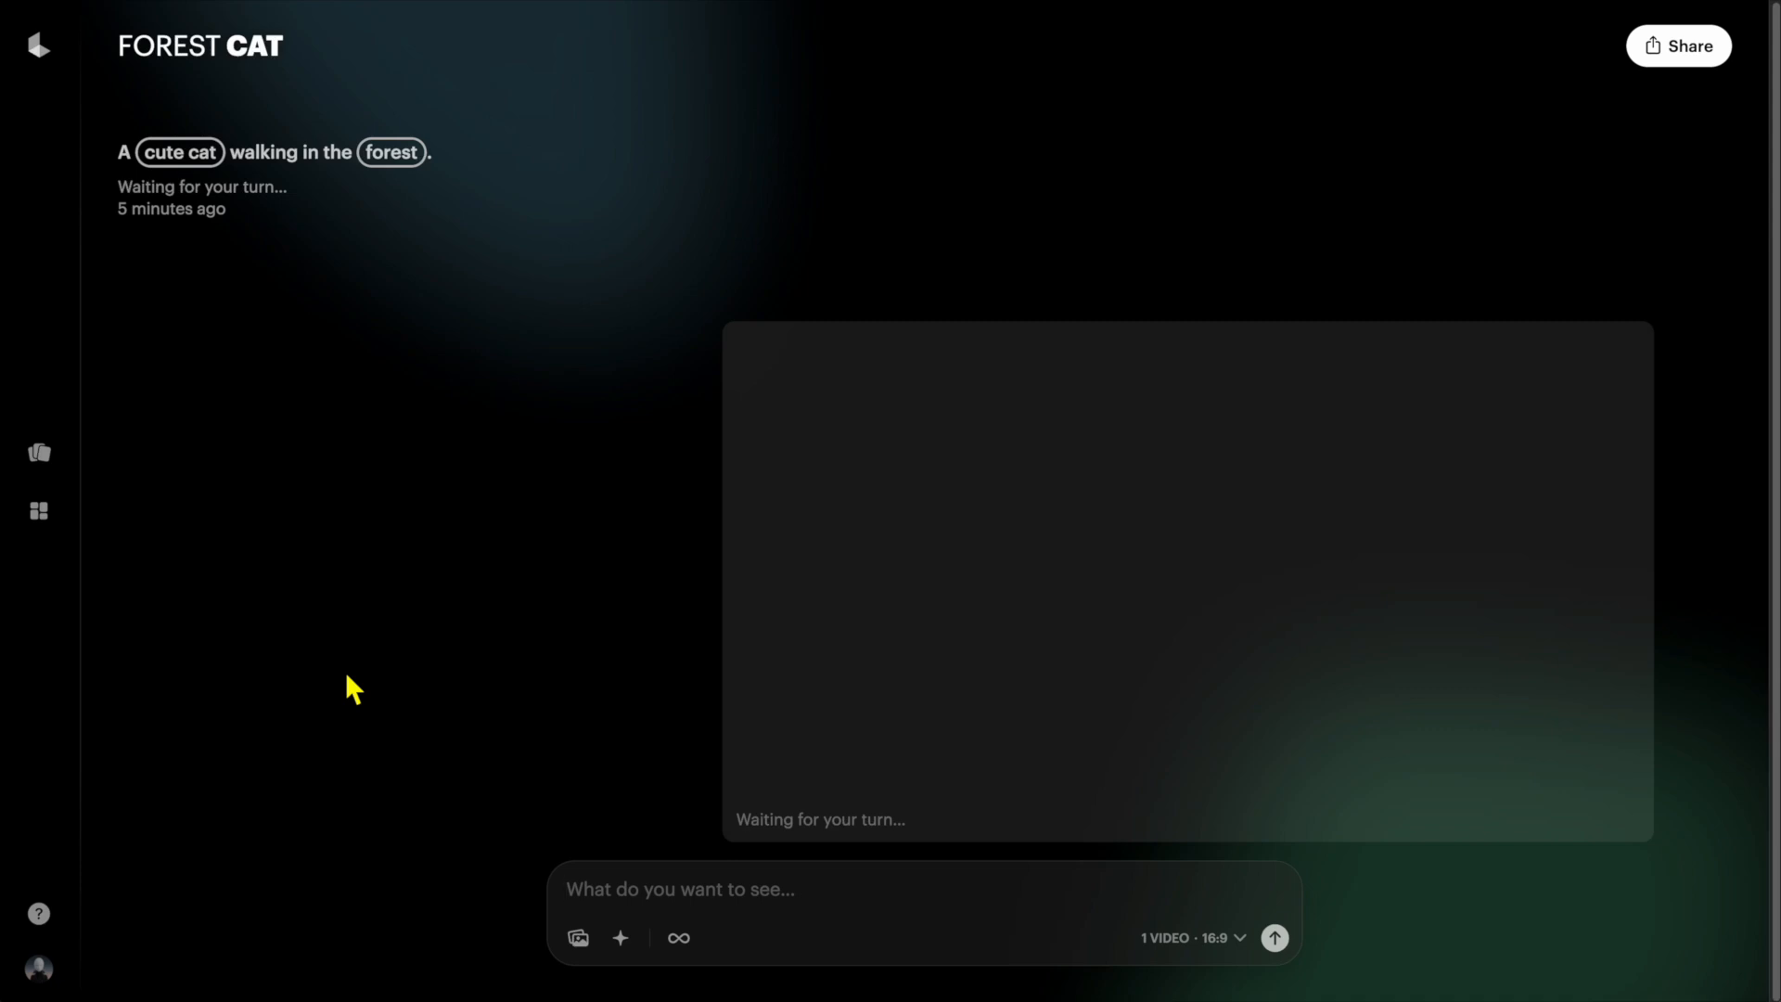
{"action": "key", "text": "super+r"}
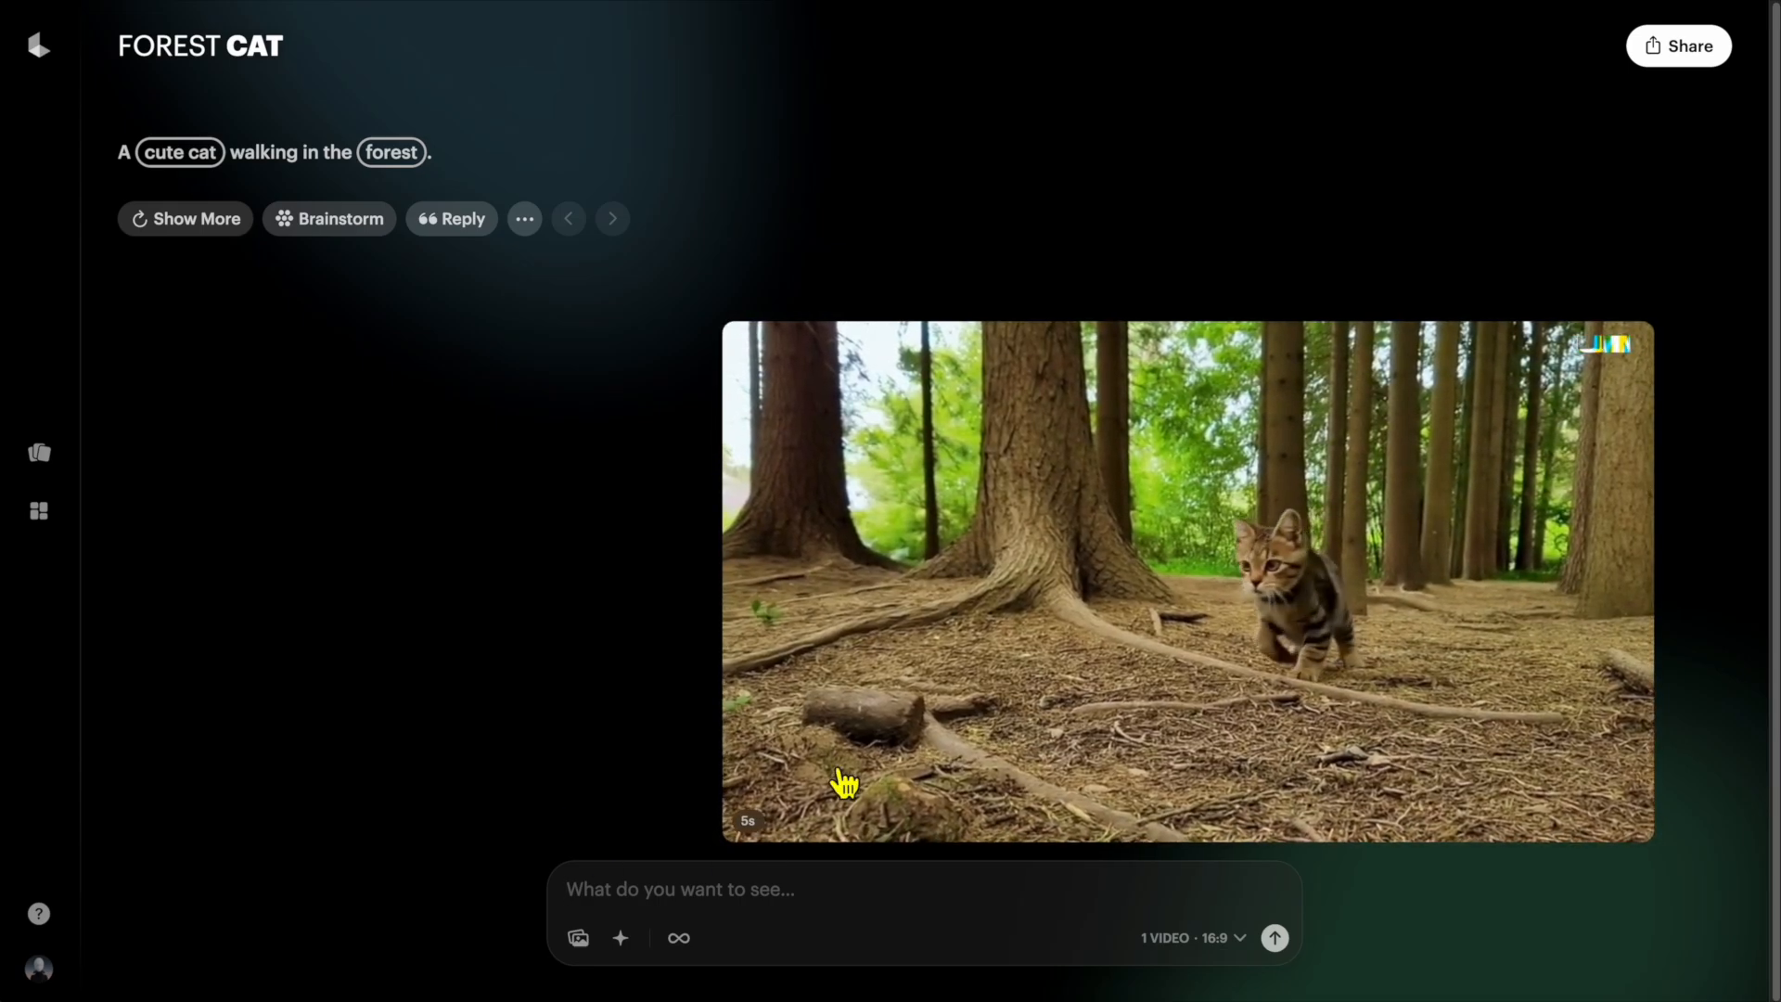
- Extend the forest cat video with the prompt "A cat suddenly stops in its tracks in the forest."
{"action": "mouse_move", "coordinate": [1002, 609]}
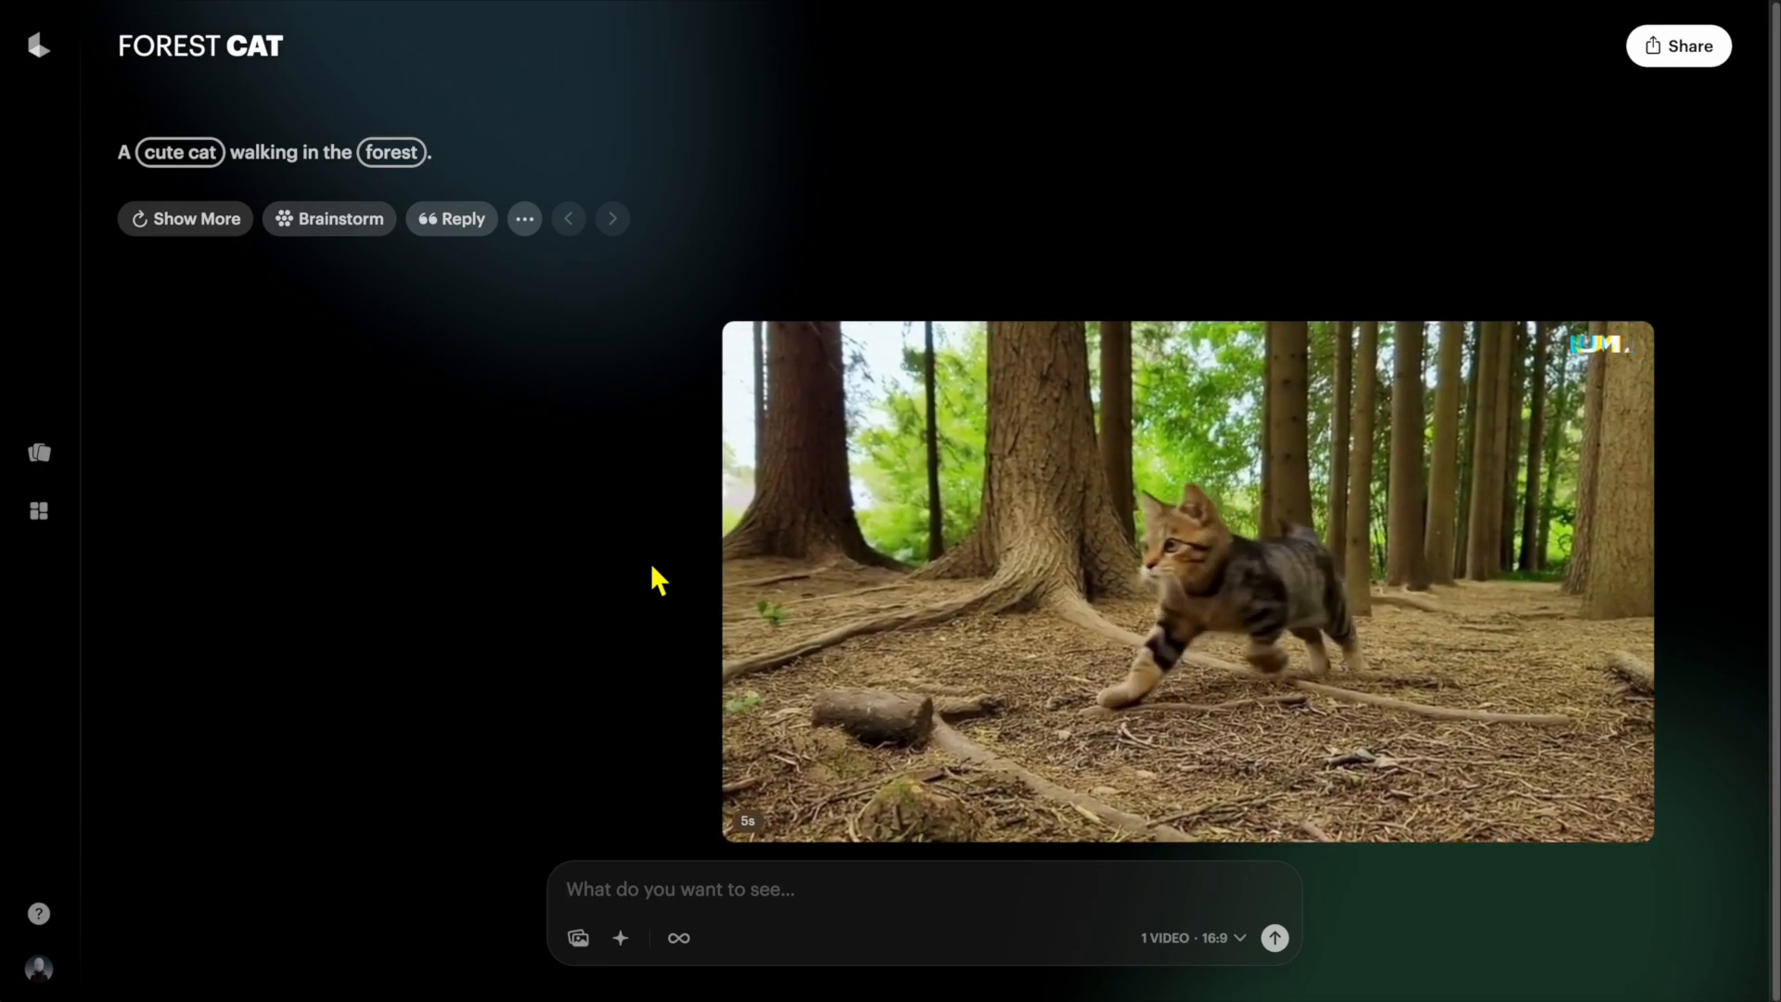
{"action": "mouse_move", "coordinate": [1125, 517]}
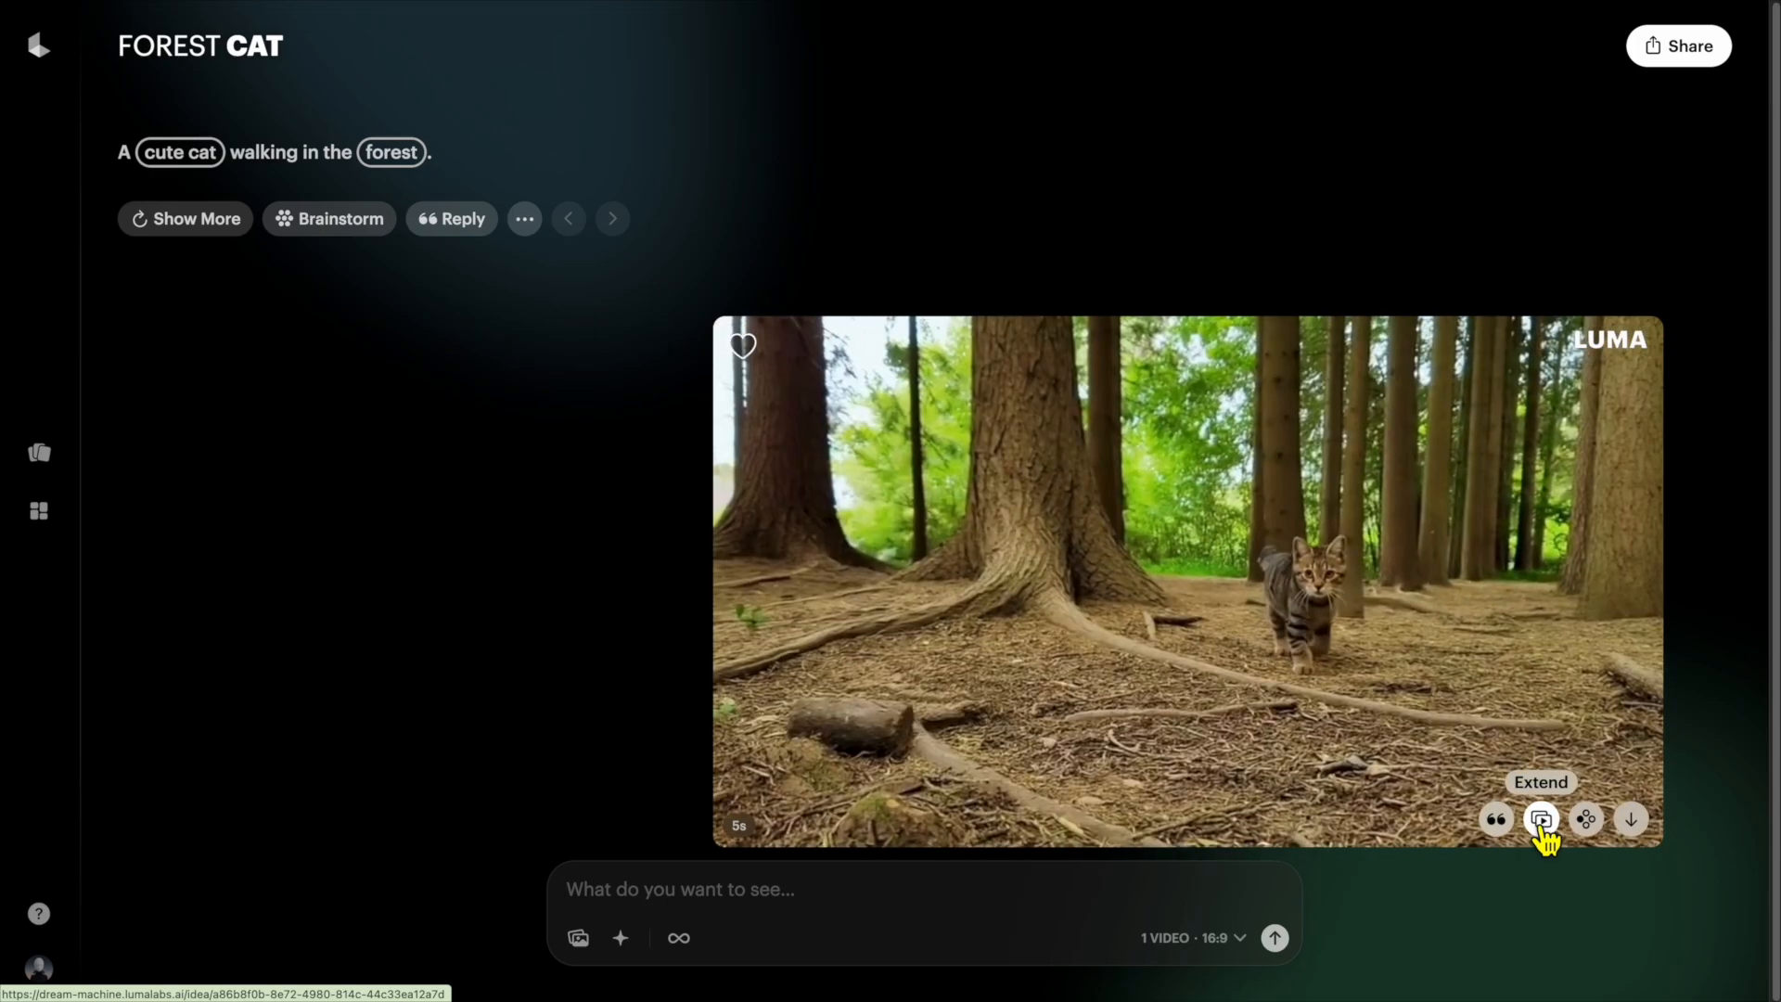
{"action": "left_click", "coordinate": [1541, 821]}
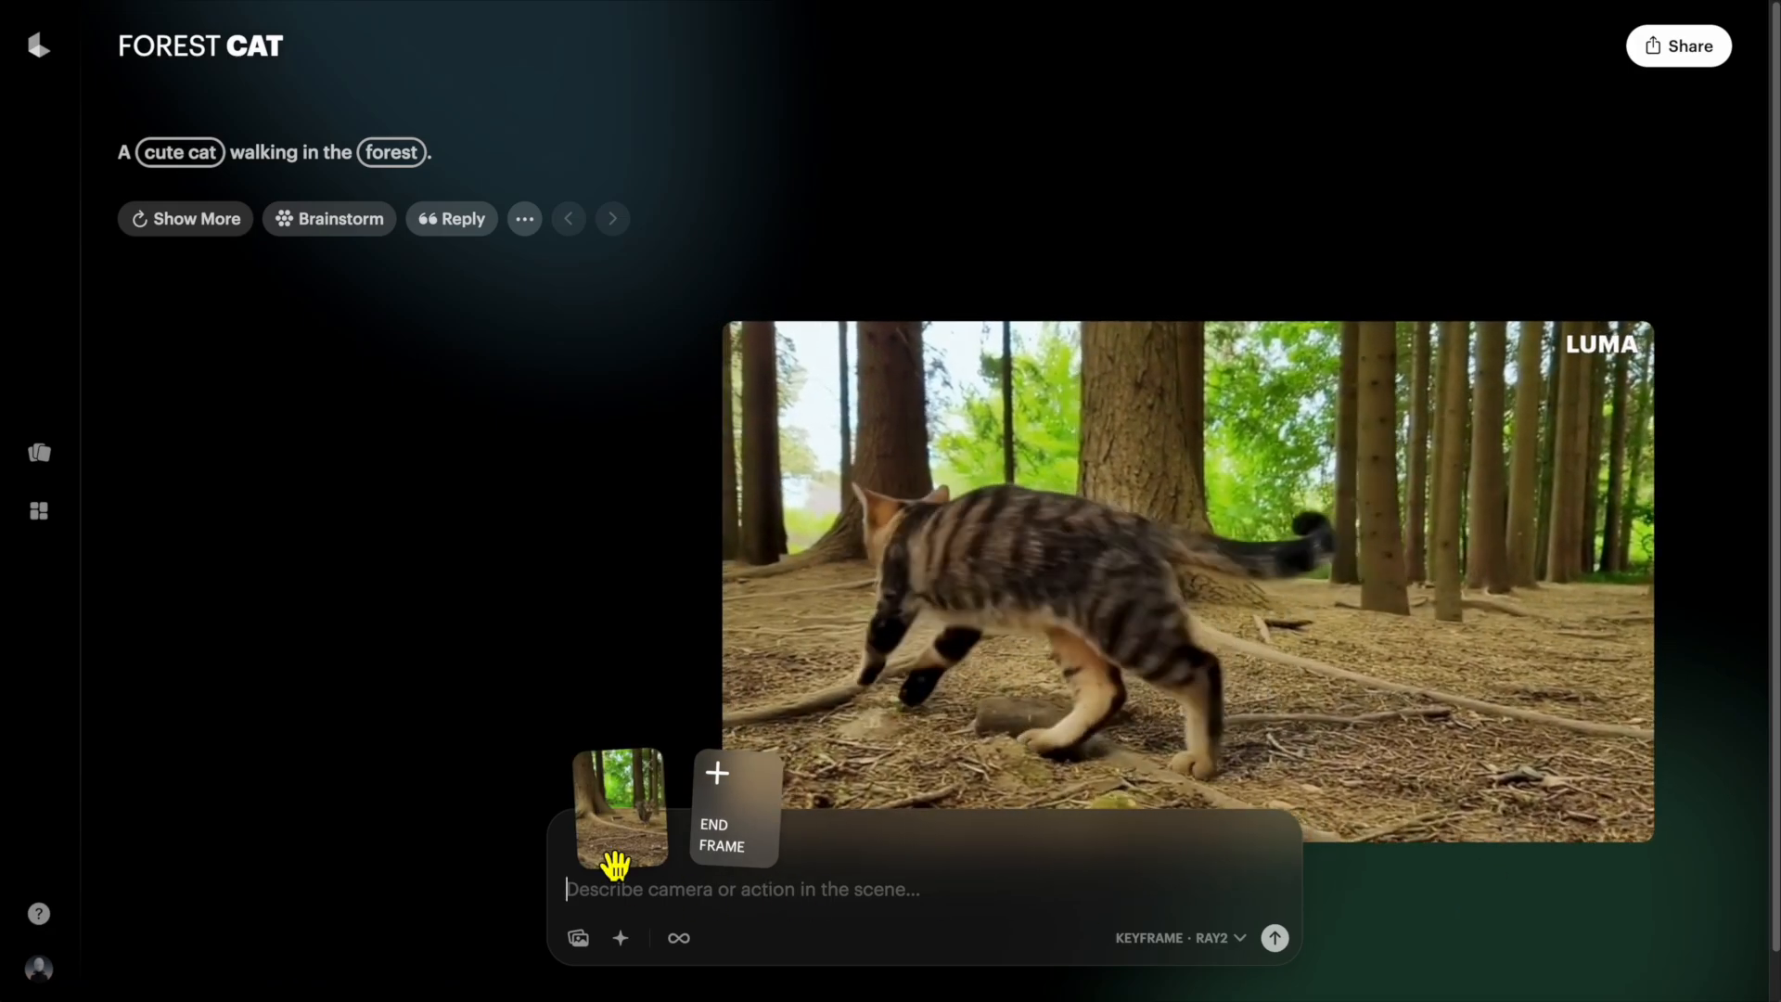
{"action": "mouse_move", "coordinate": [620, 861]}
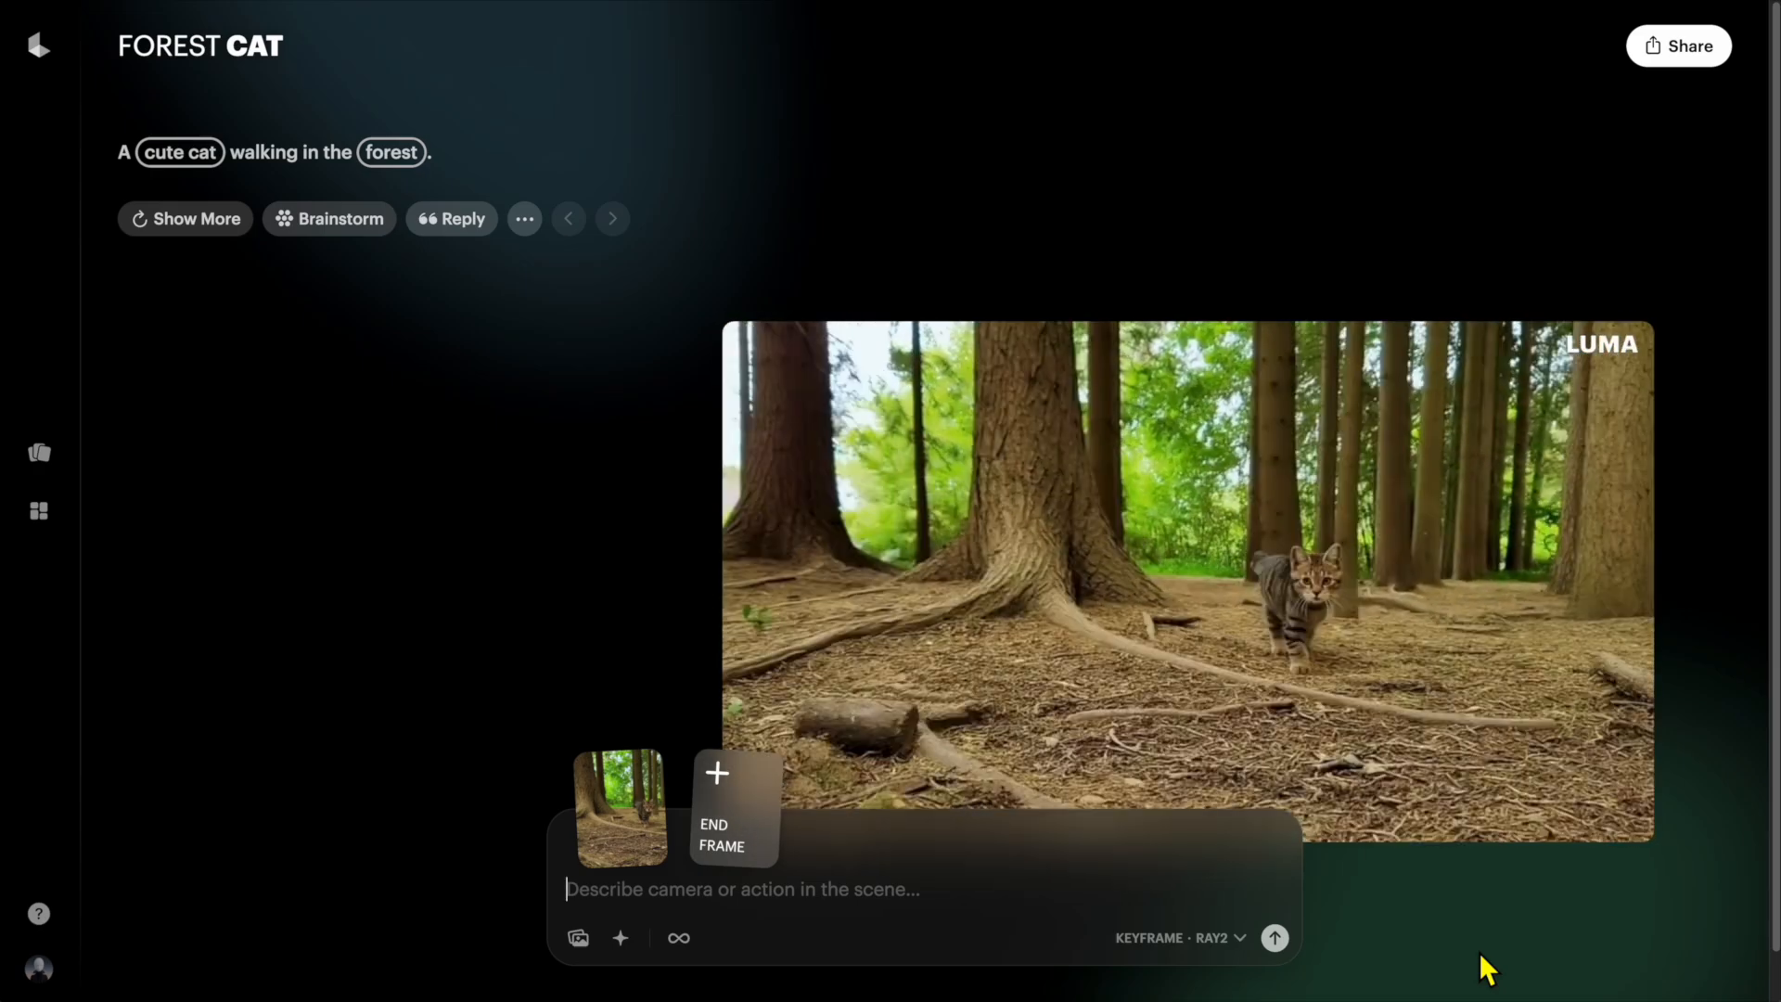
{"action": "type", "text": "A c"}
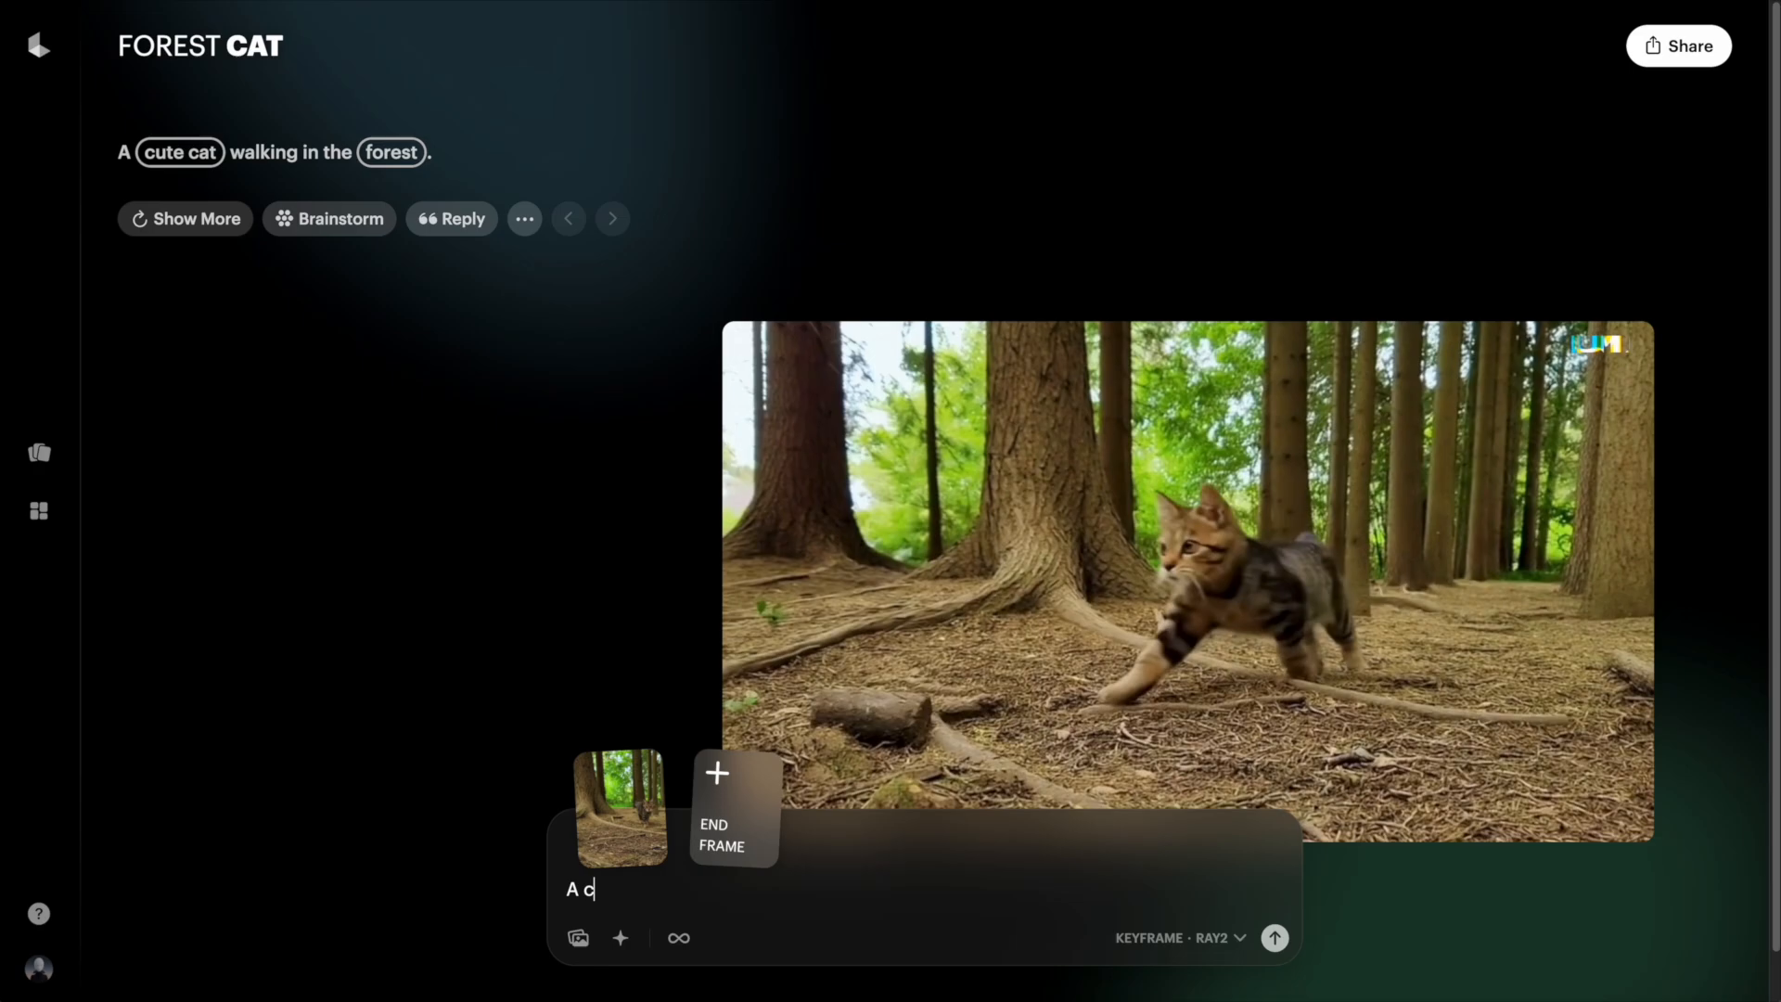
{"action": "type", "text": "at sun"}
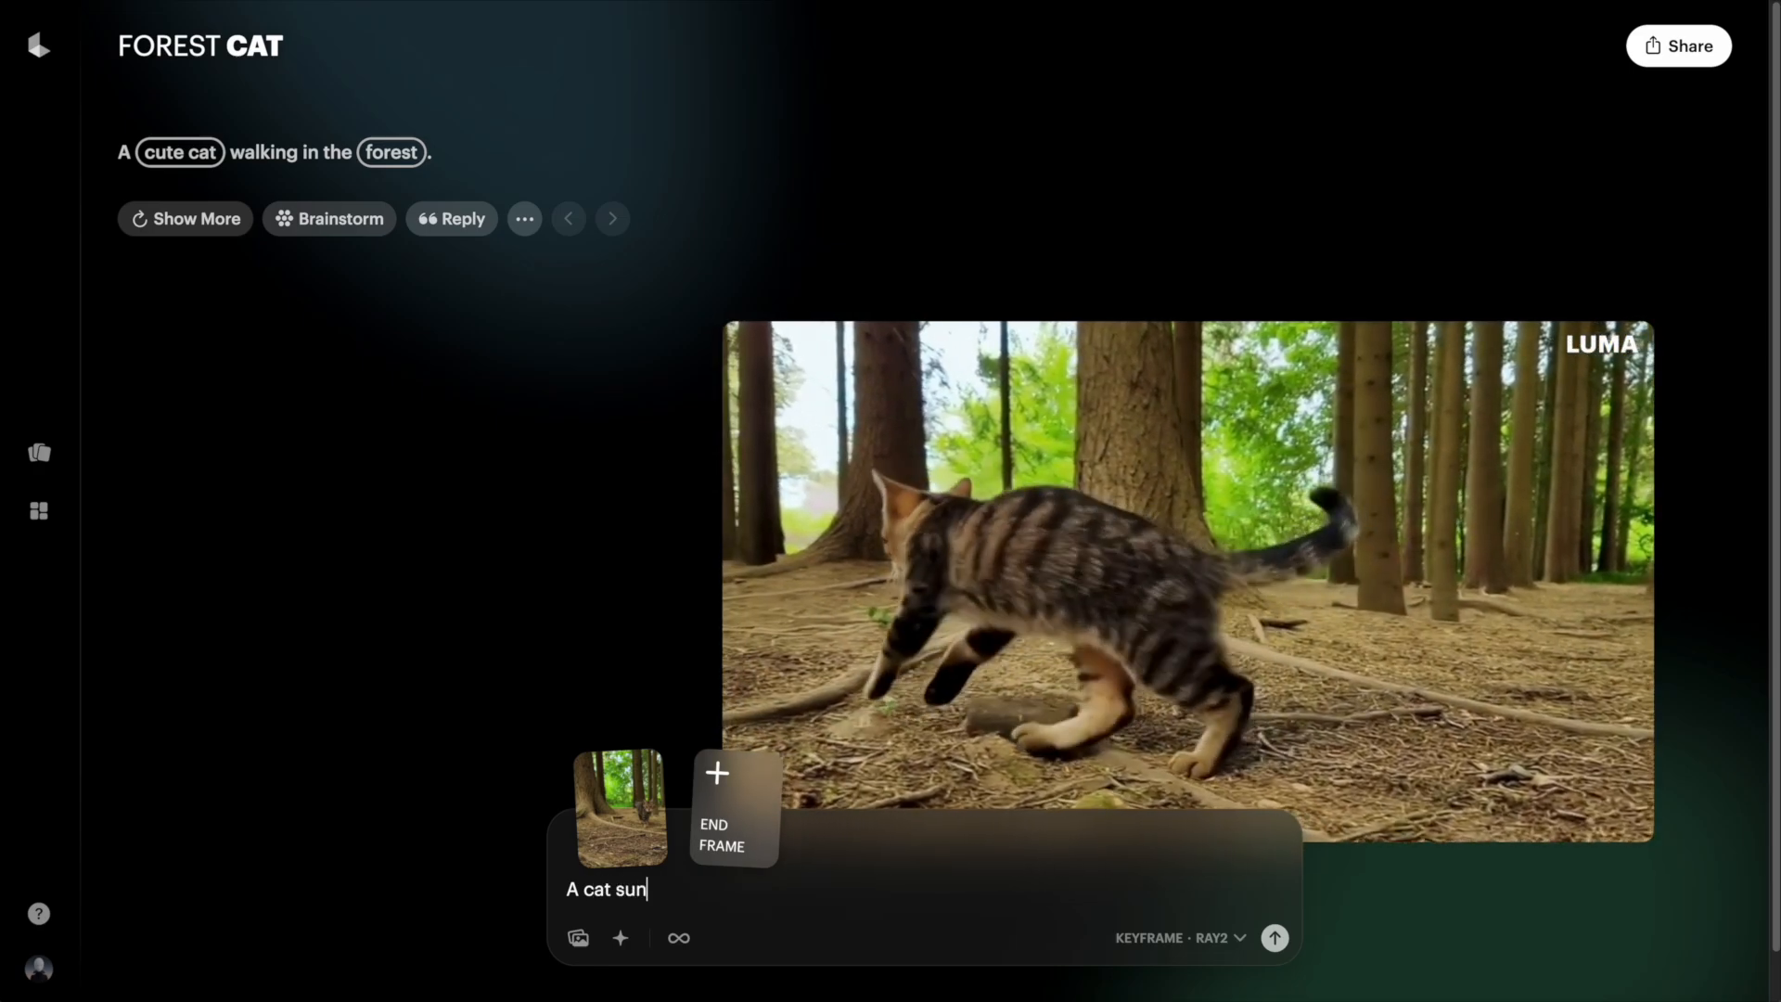
{"action": "key", "text": "BackSpace"}
{"action": "type", "text": "ddenl"}
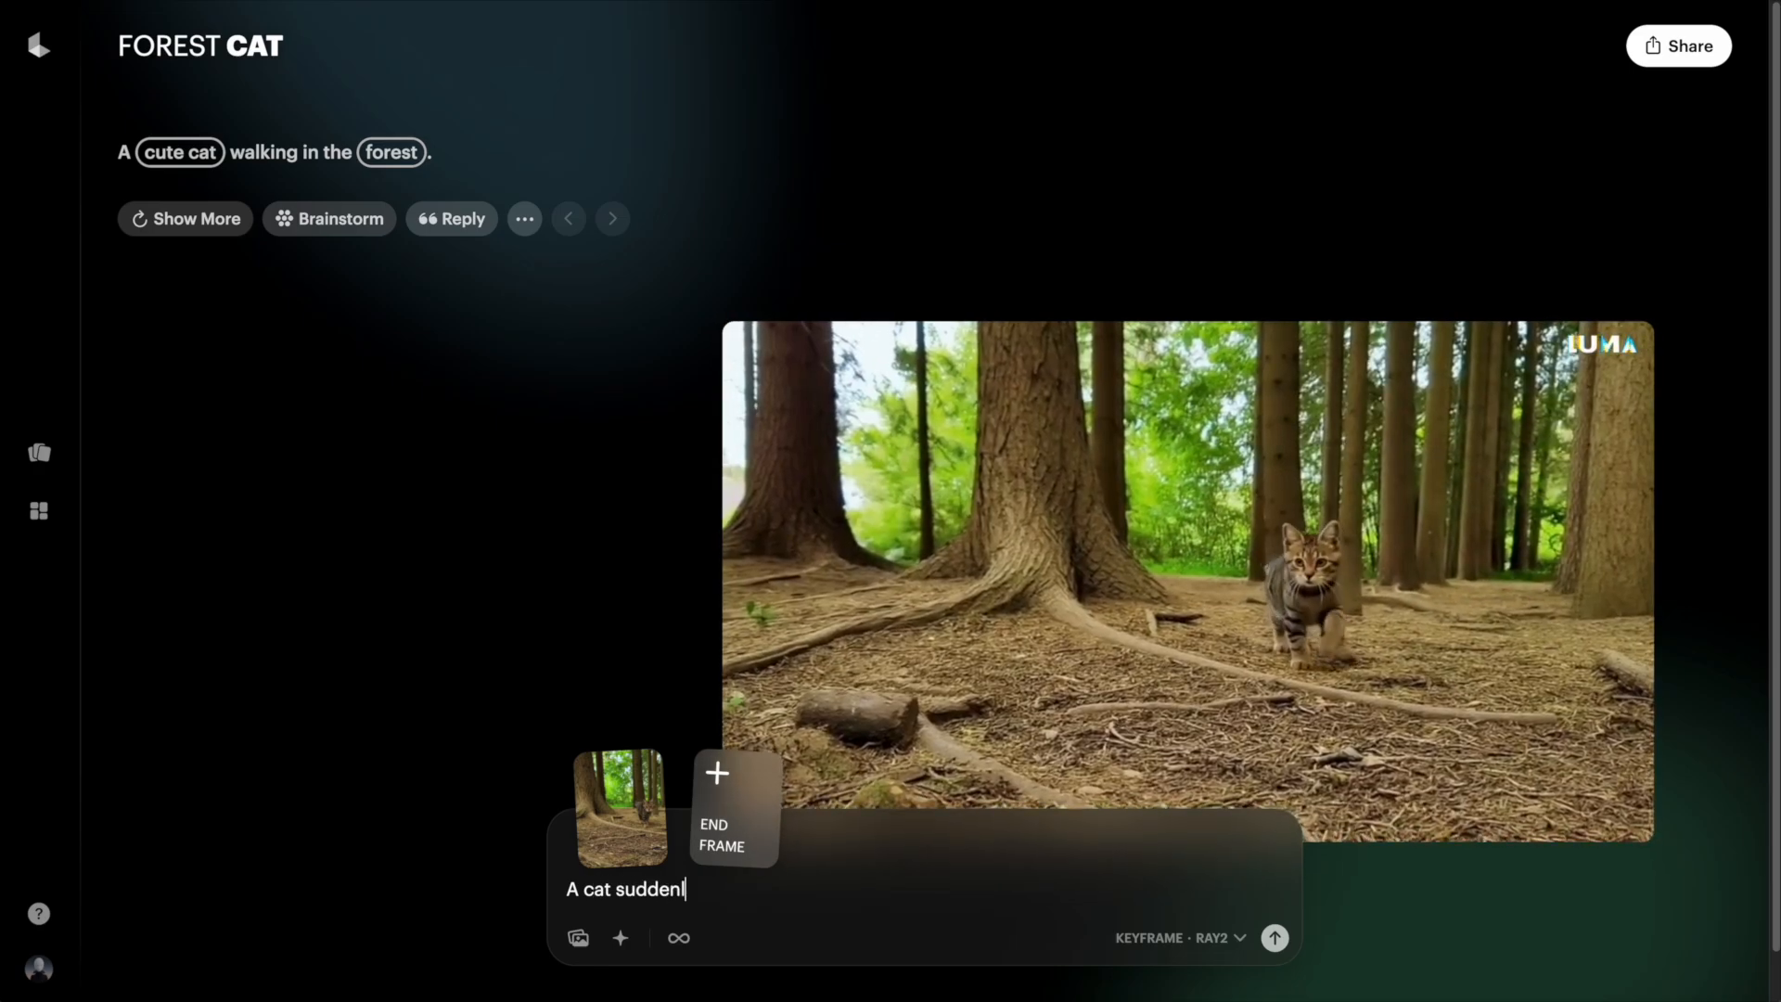
{"action": "type", "text": "y stops"}
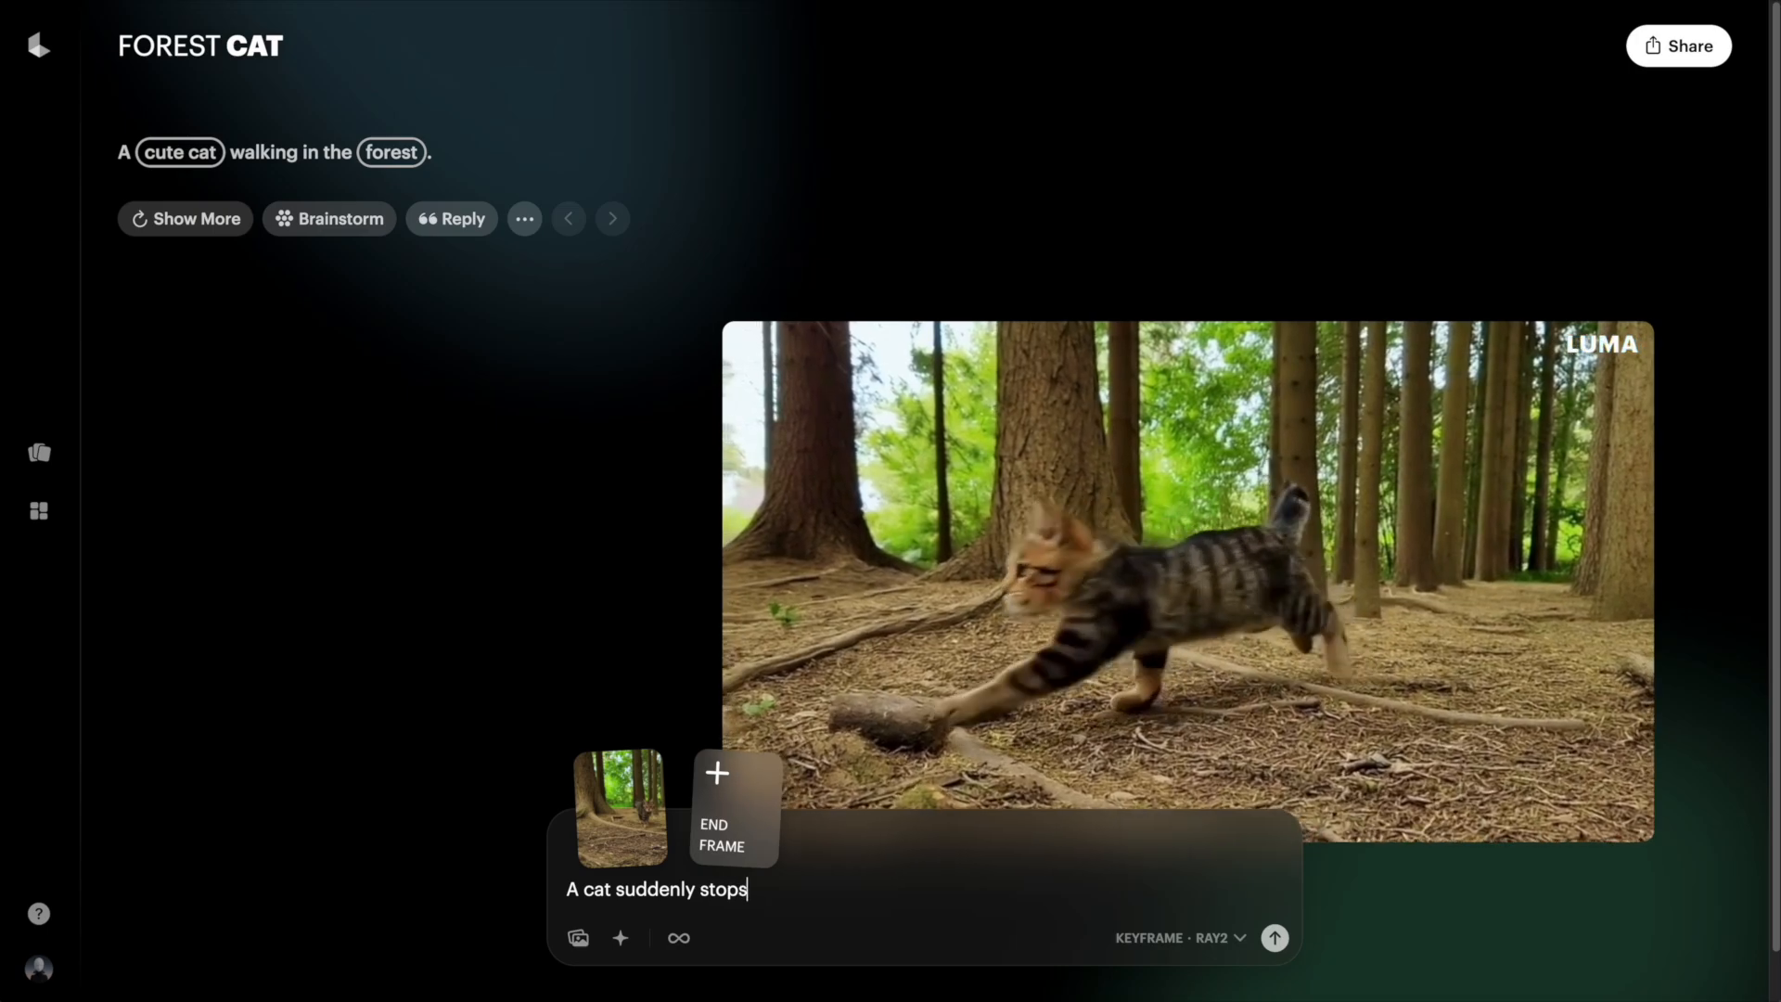
{"action": "type", "text": " in its"}
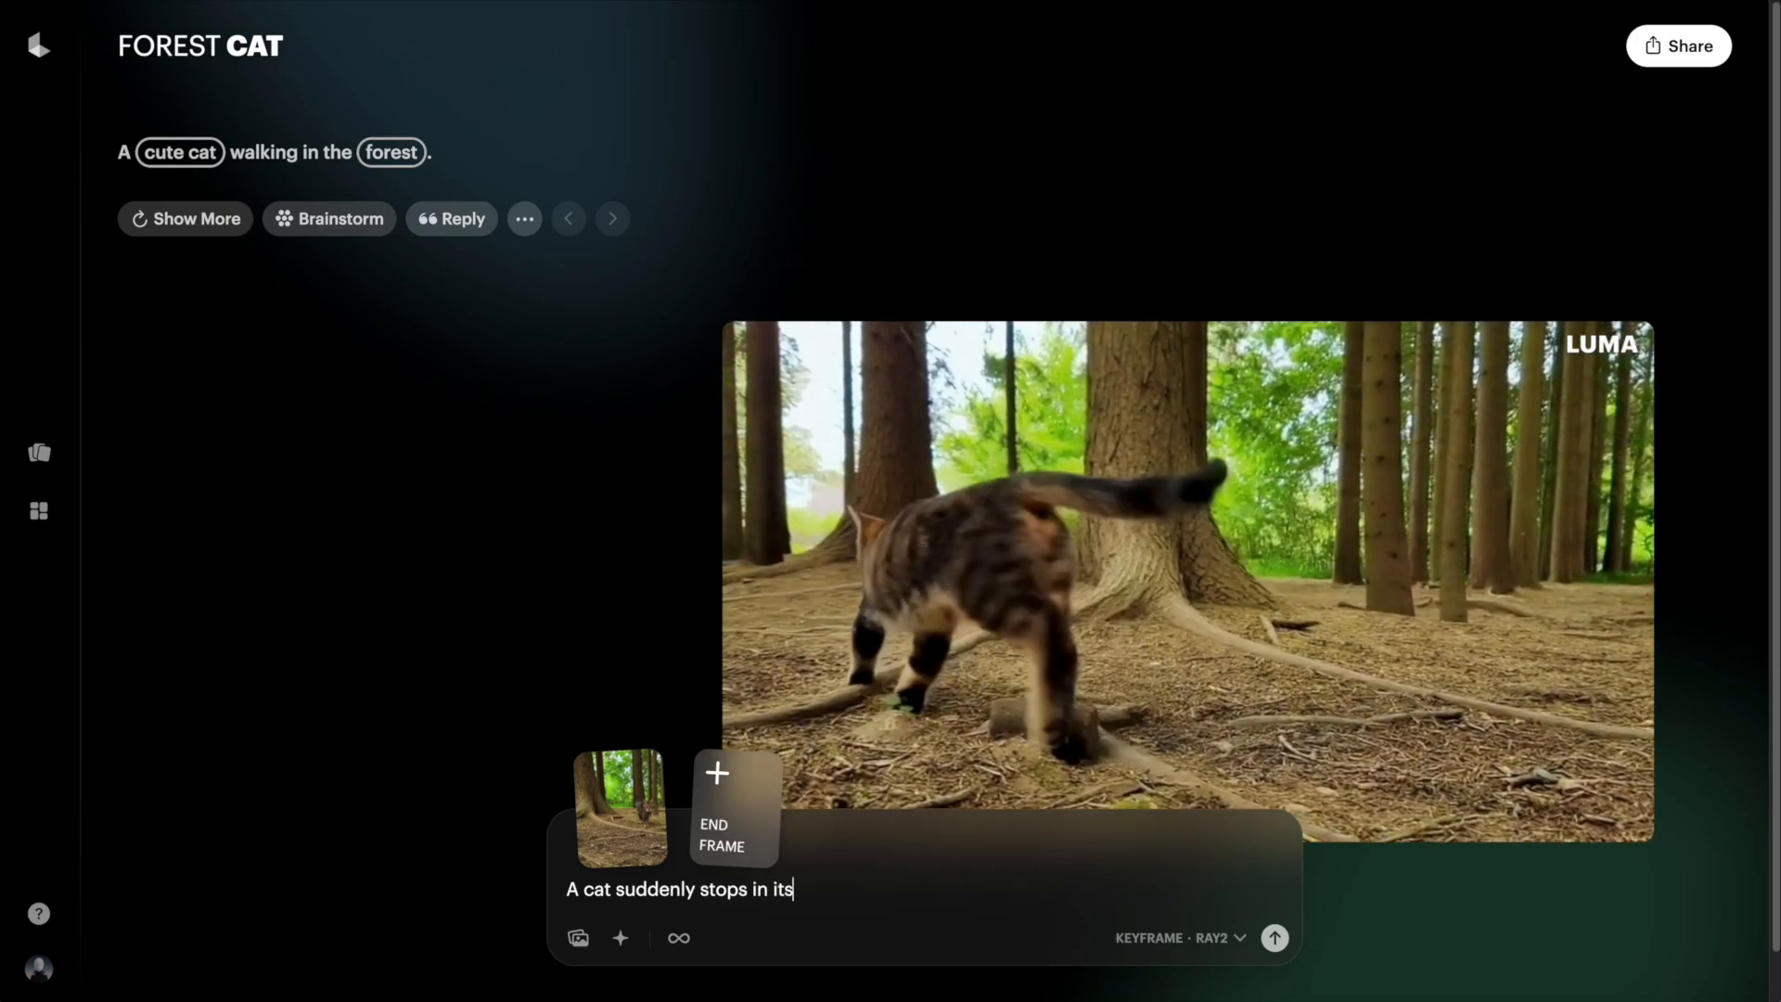
{"action": "type", "text": " tracks "}
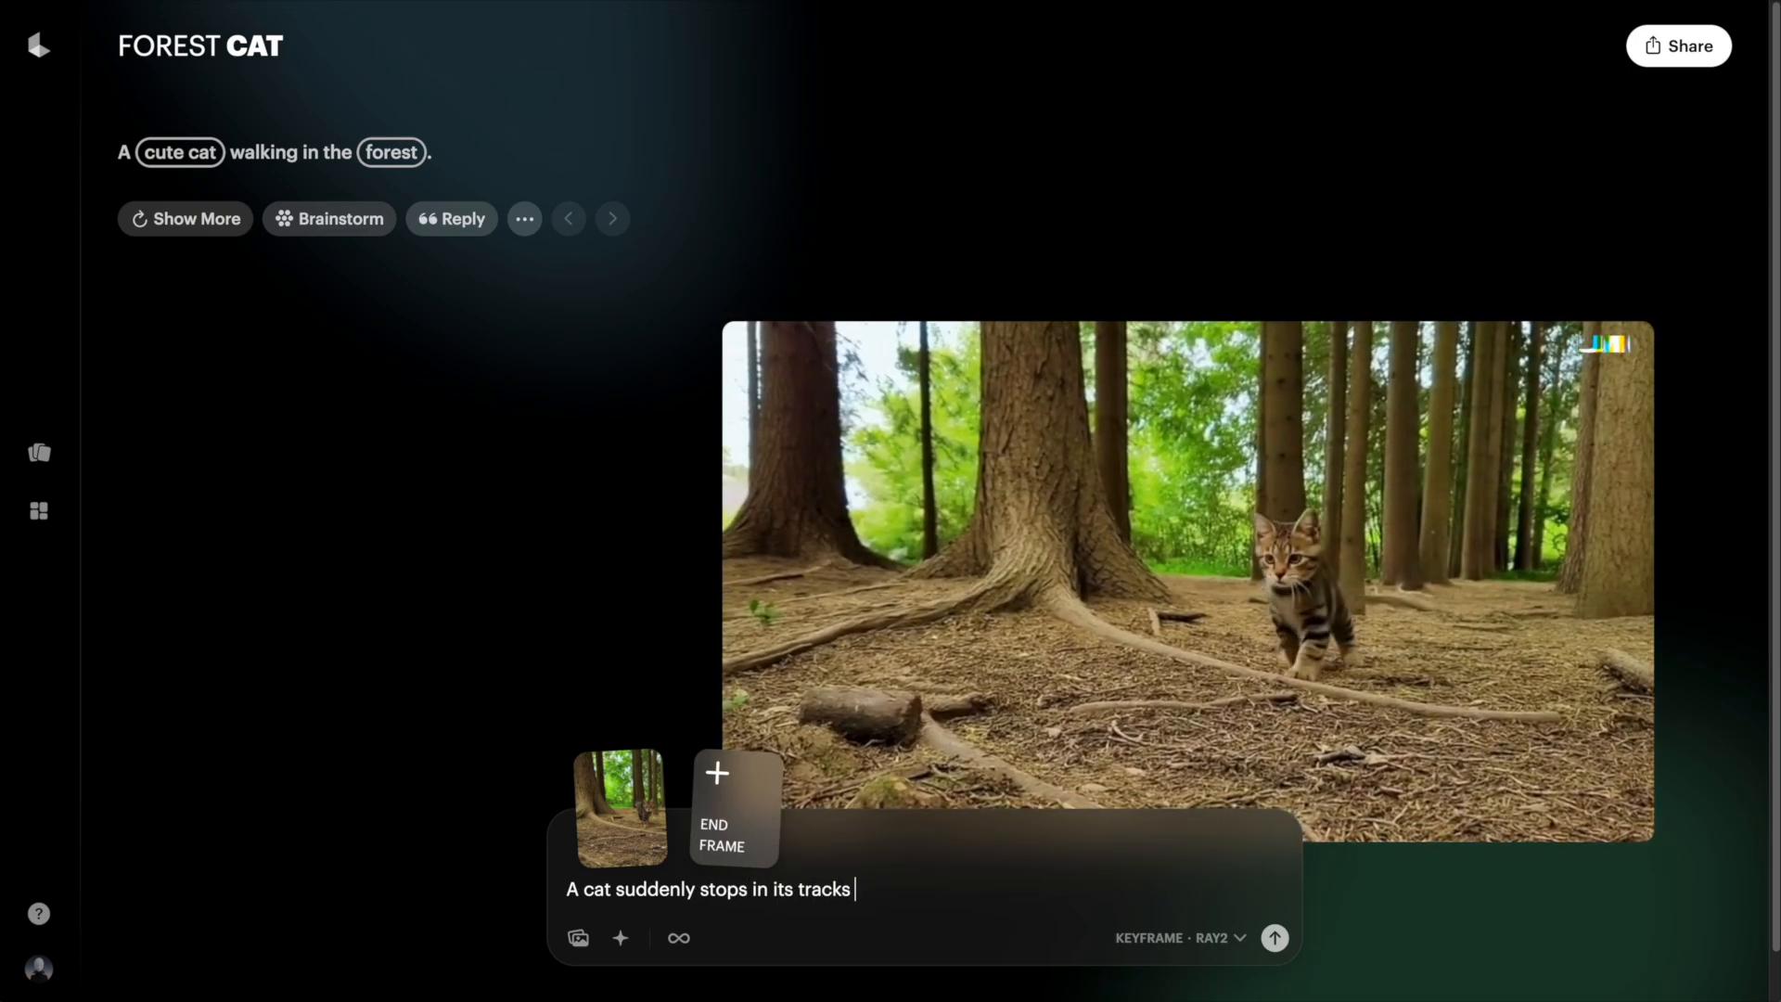
{"action": "type", "text": "in the fo"}
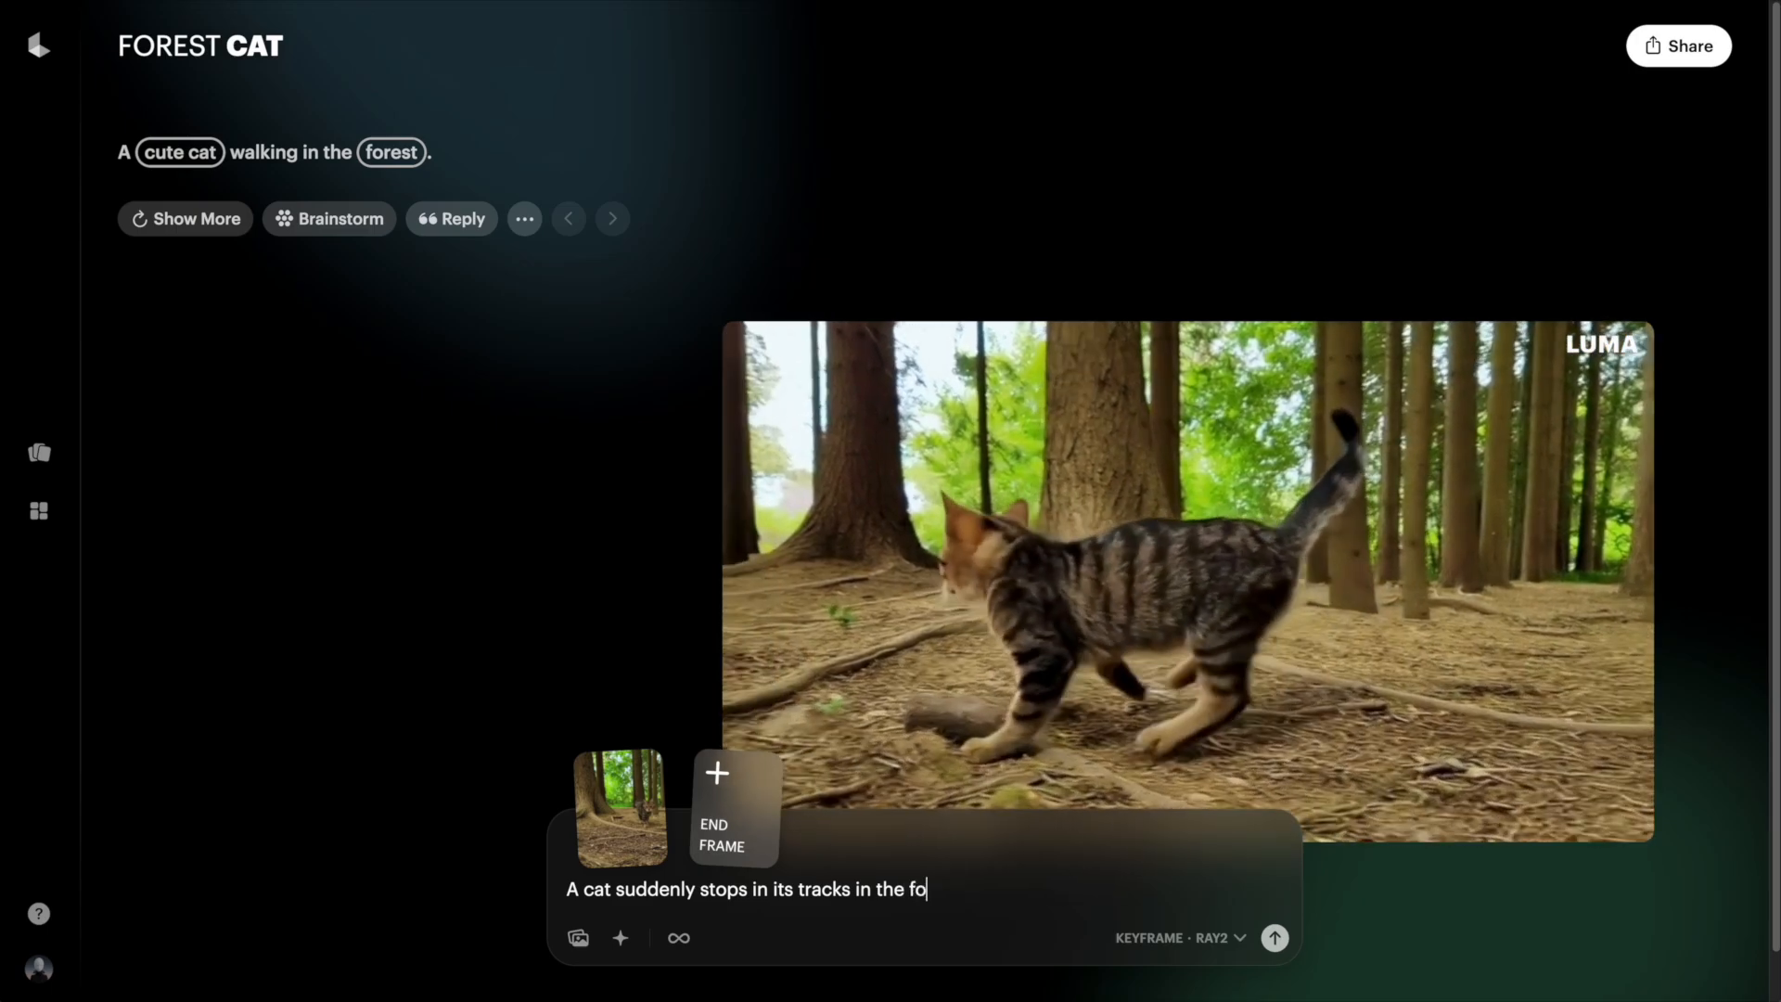
{"action": "type", "text": "rest."}
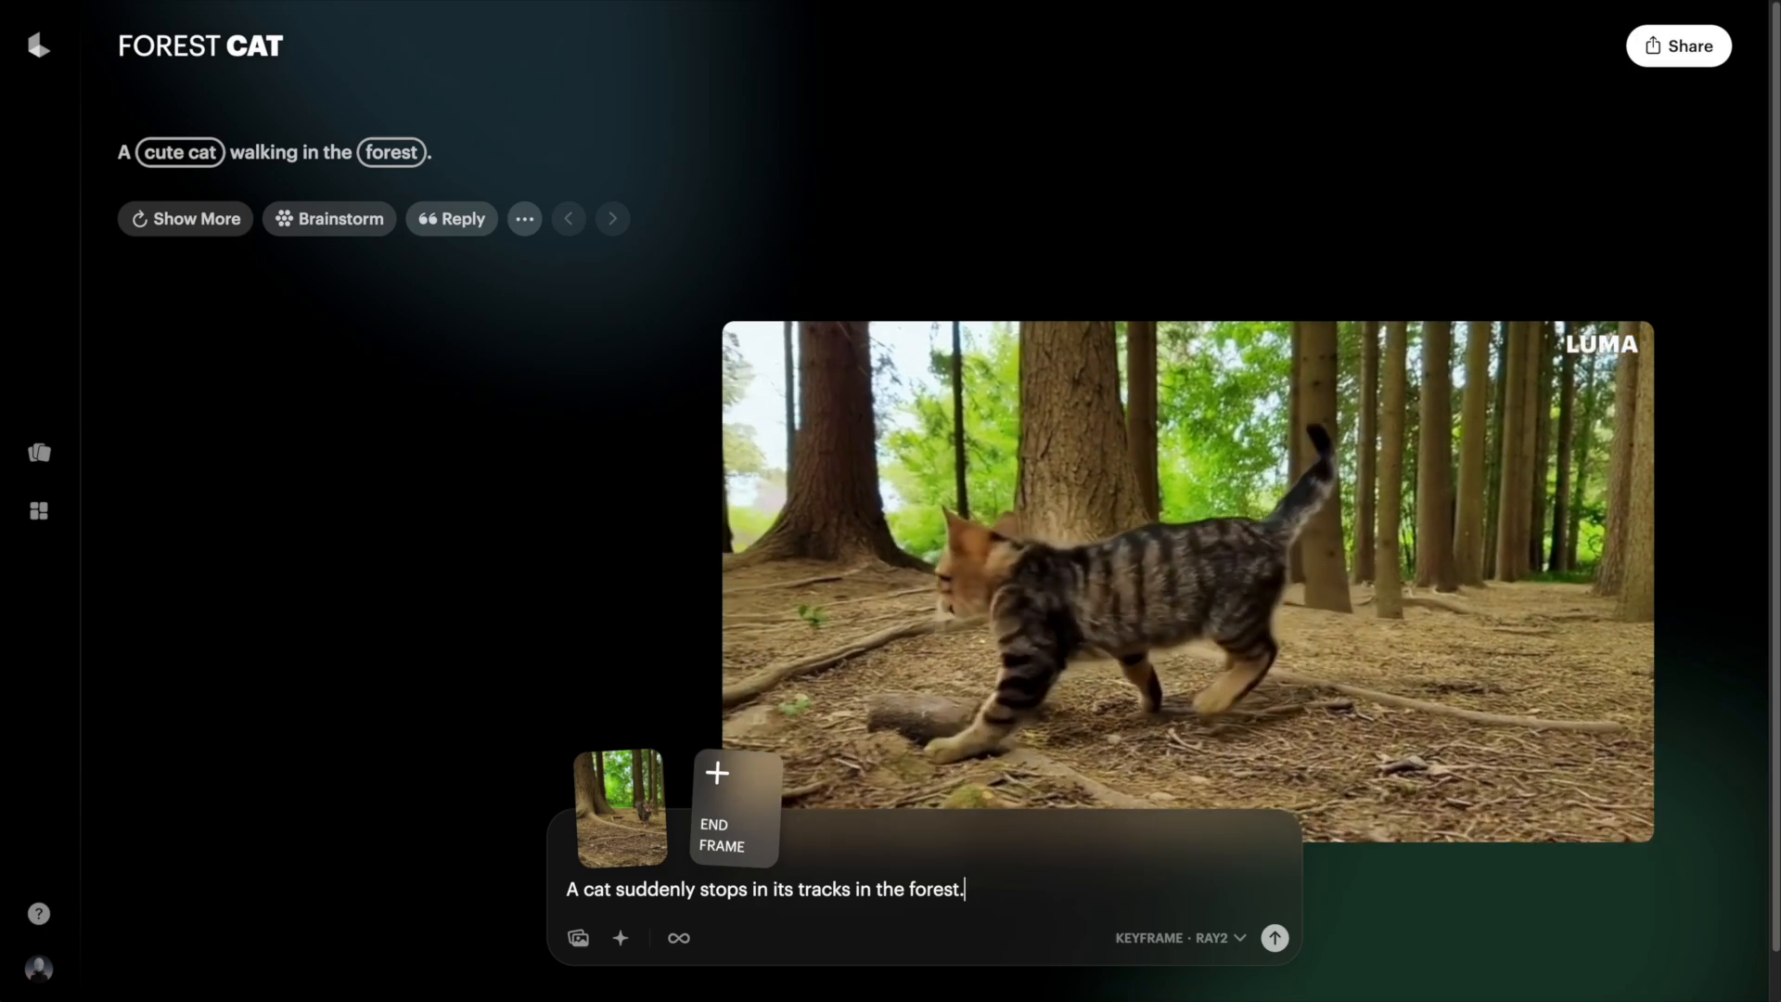
{"action": "key", "text": "Return"}
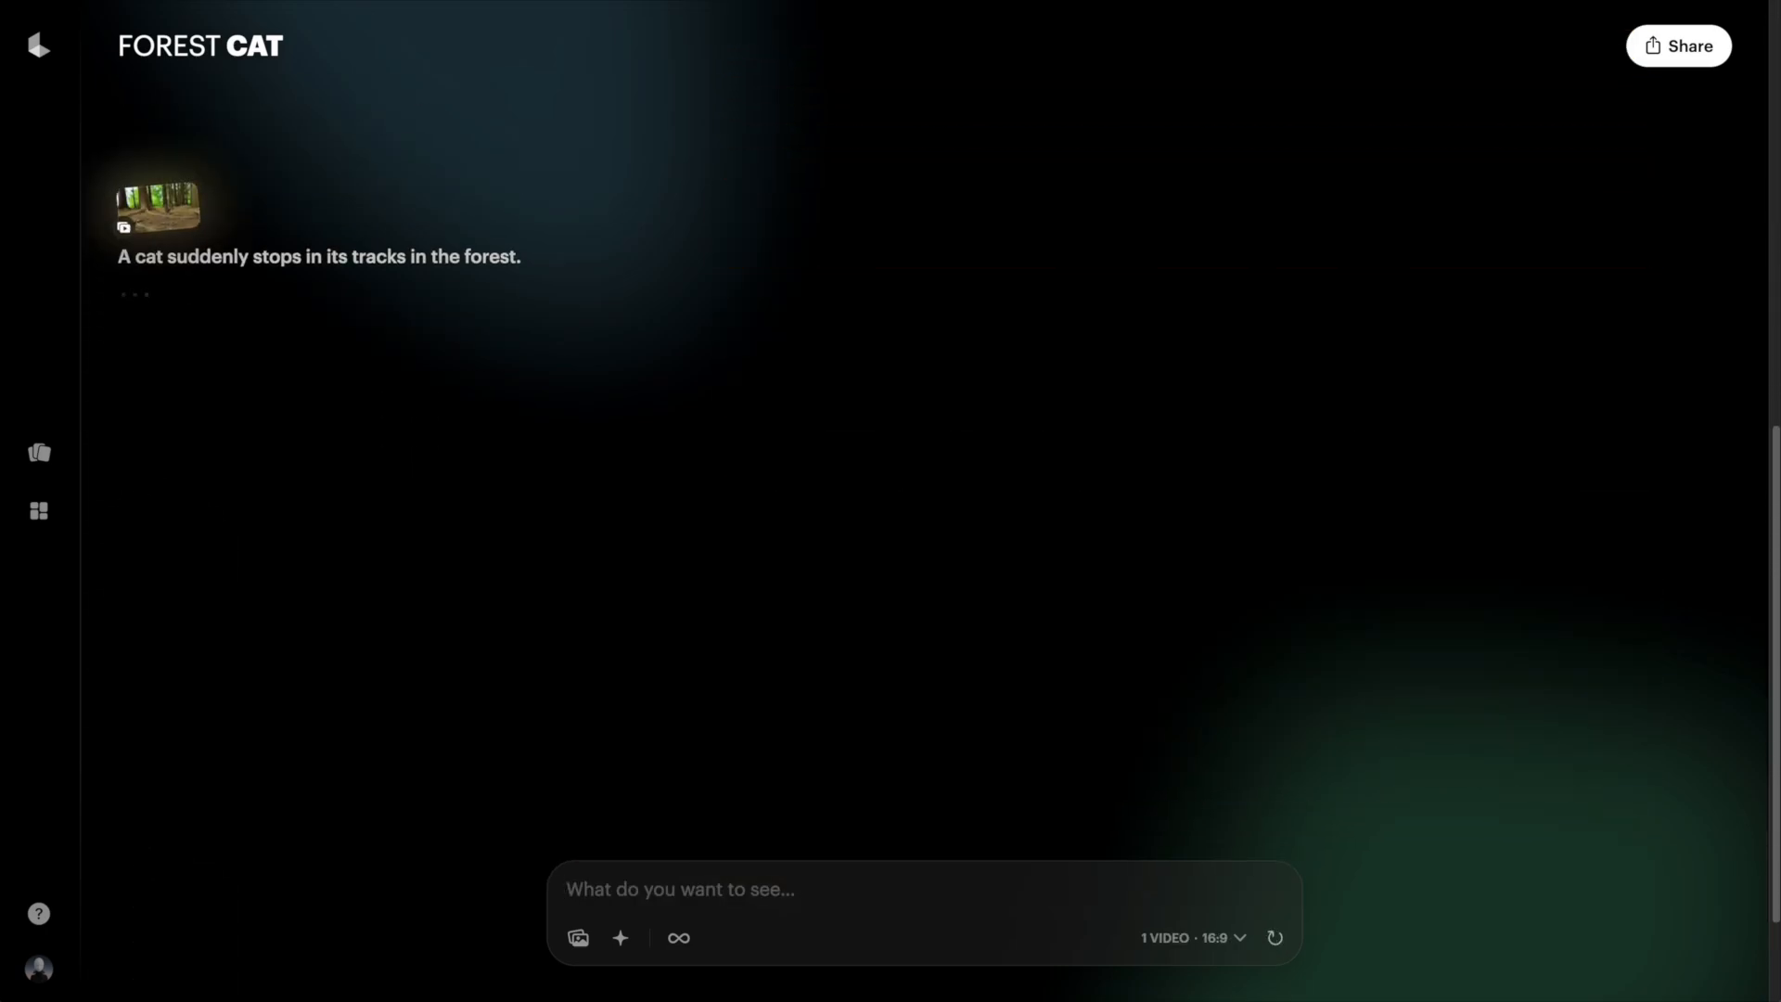
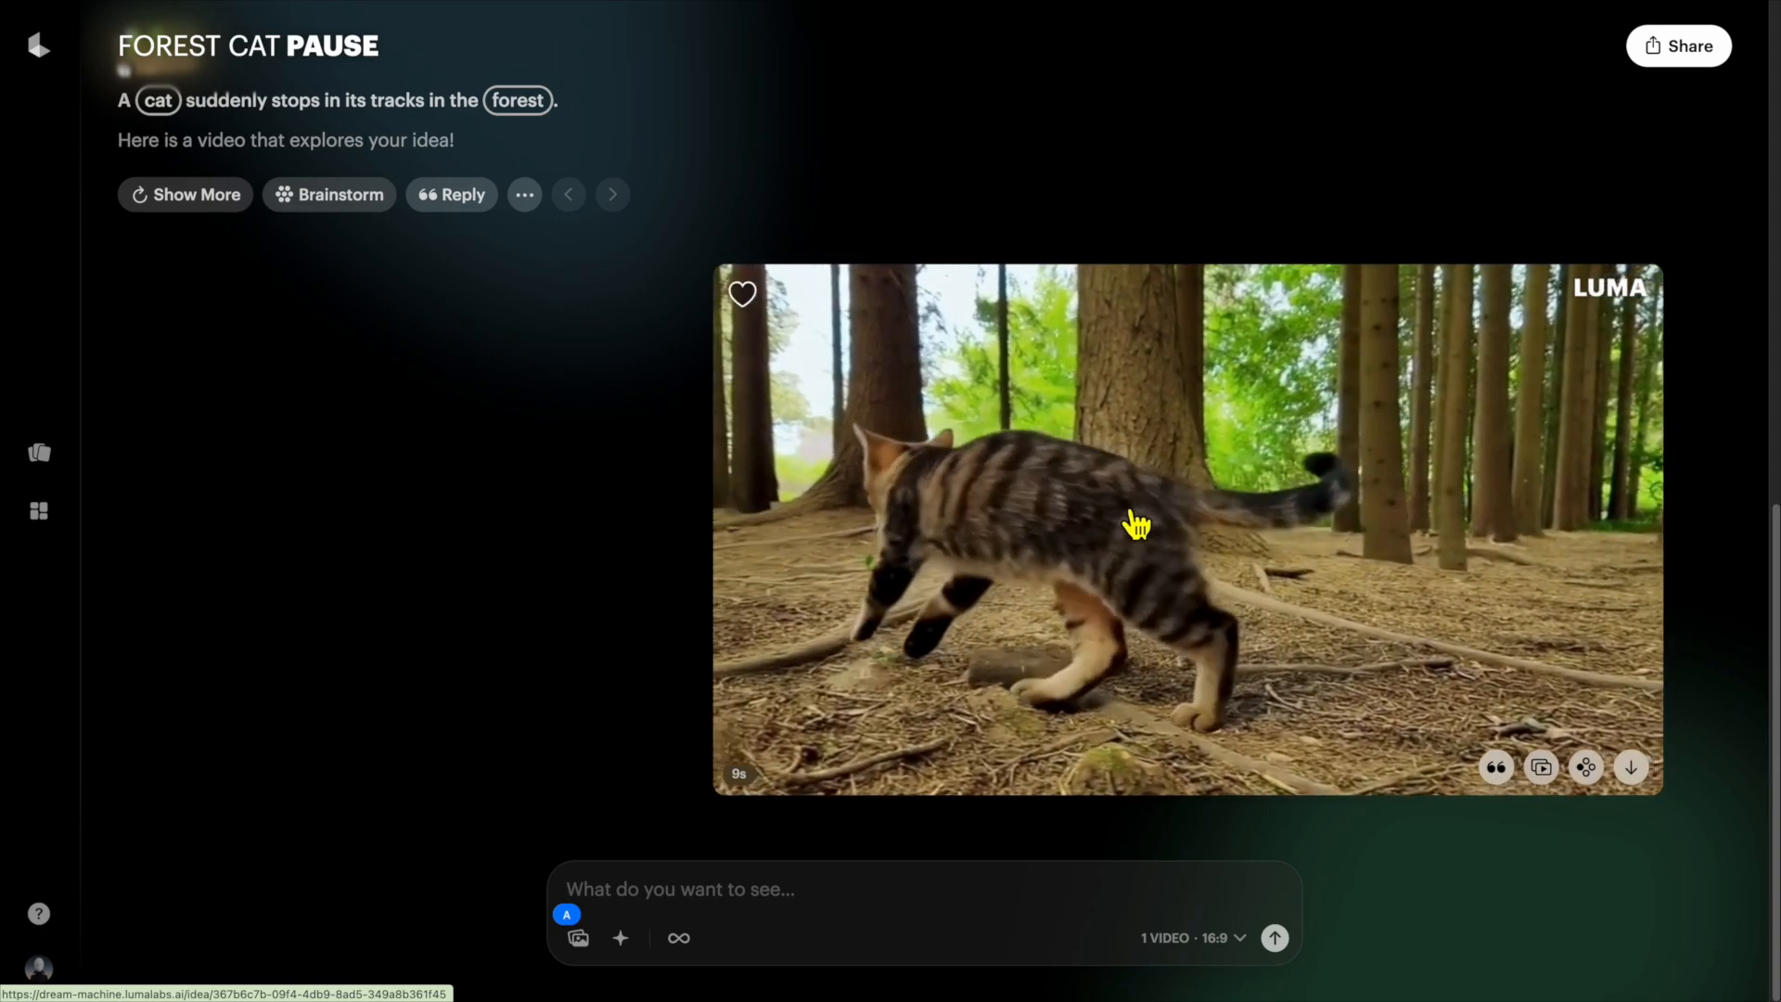
- Leave the forest cat board for the boards overview and create a new board
{"action": "left_click", "coordinate": [39, 454]}
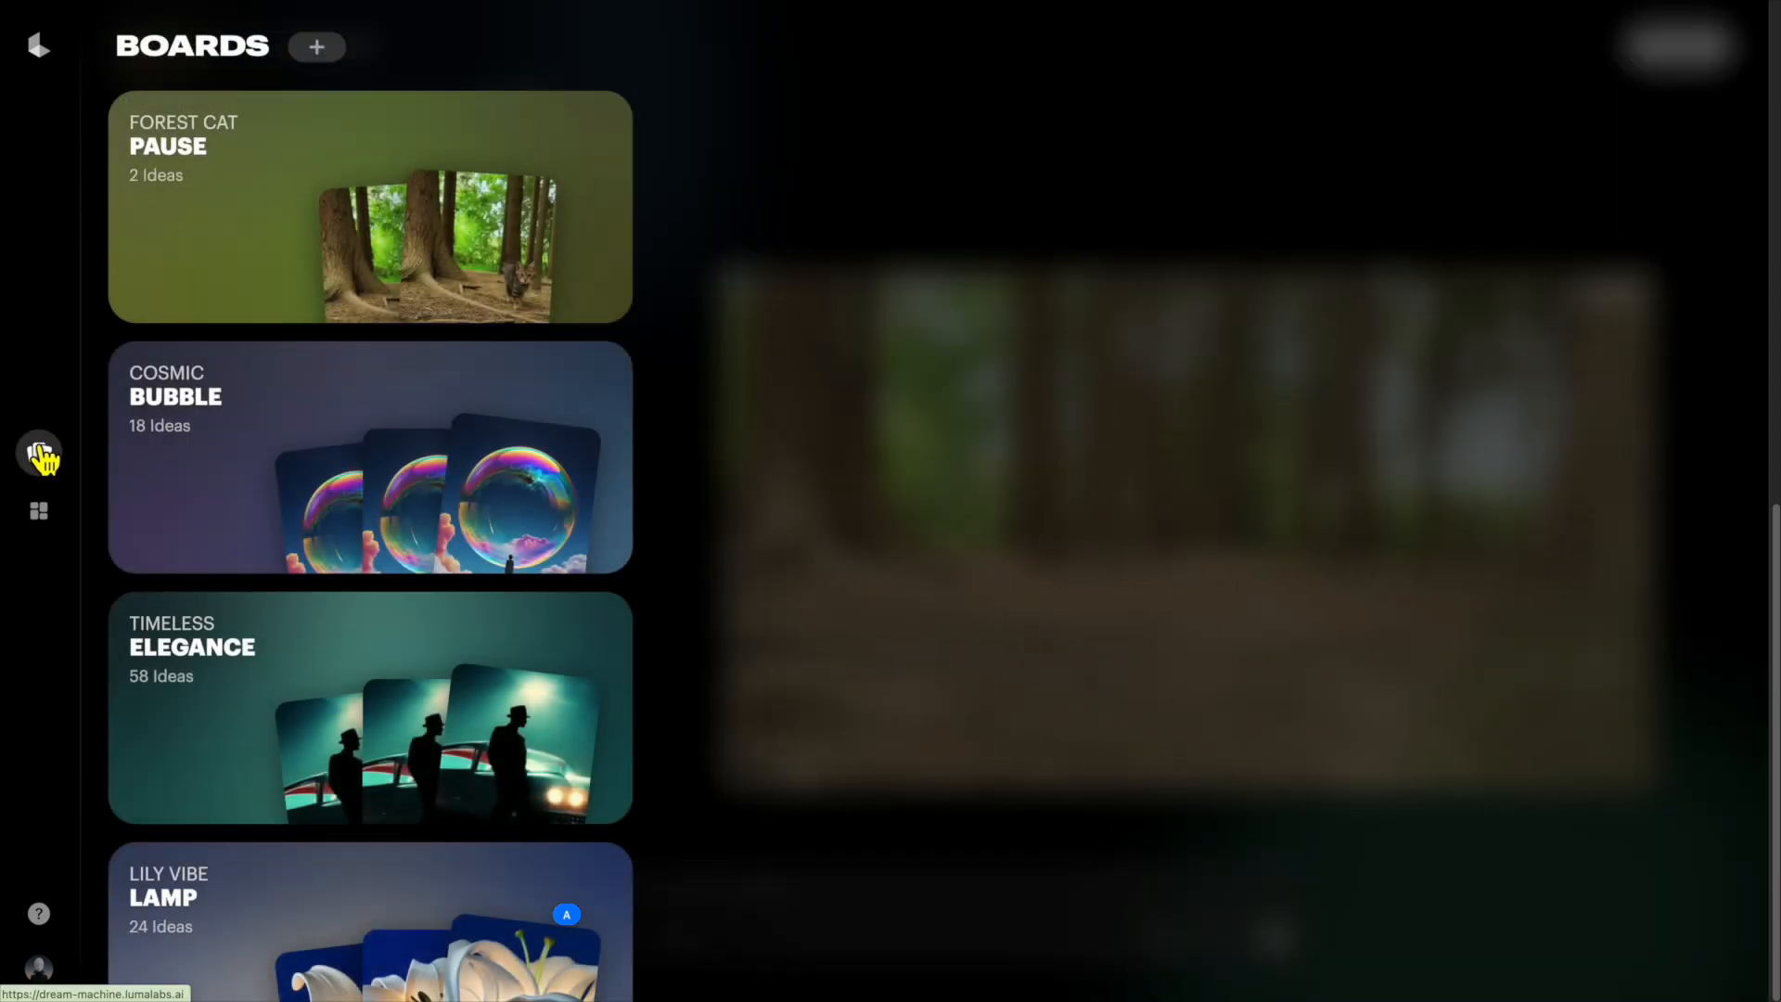
{"action": "left_click", "coordinate": [39, 454]}
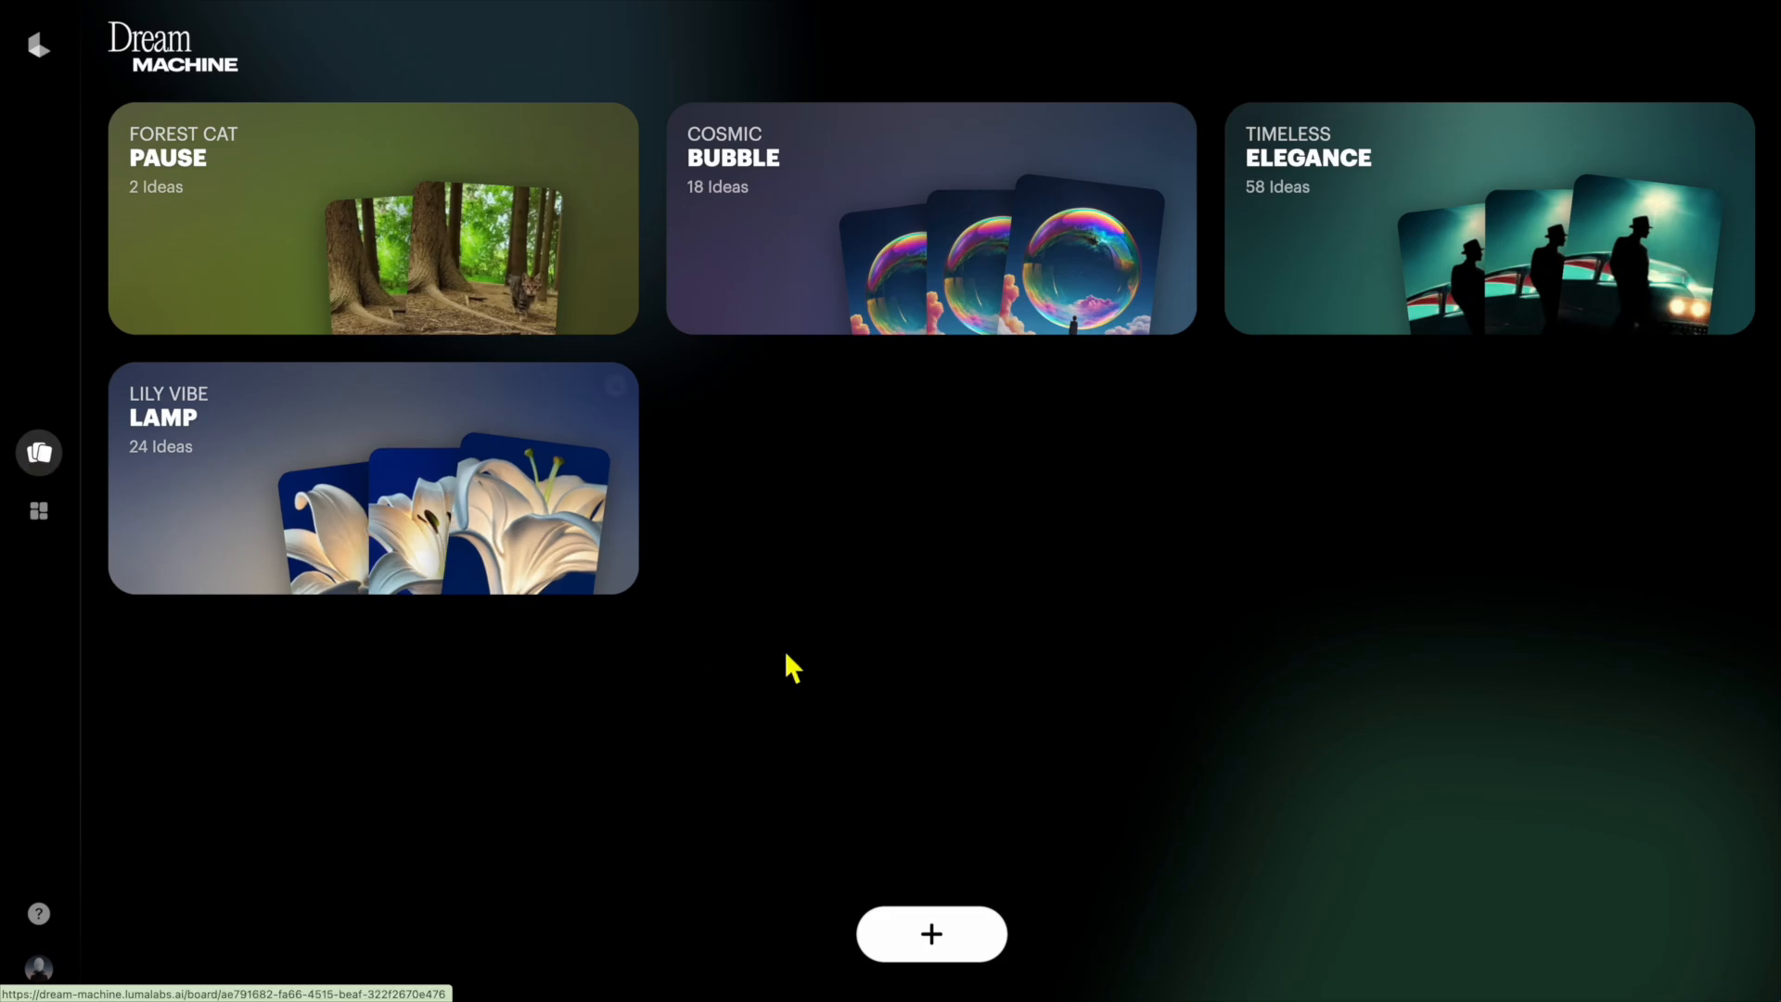
{"action": "left_click", "coordinate": [955, 945]}
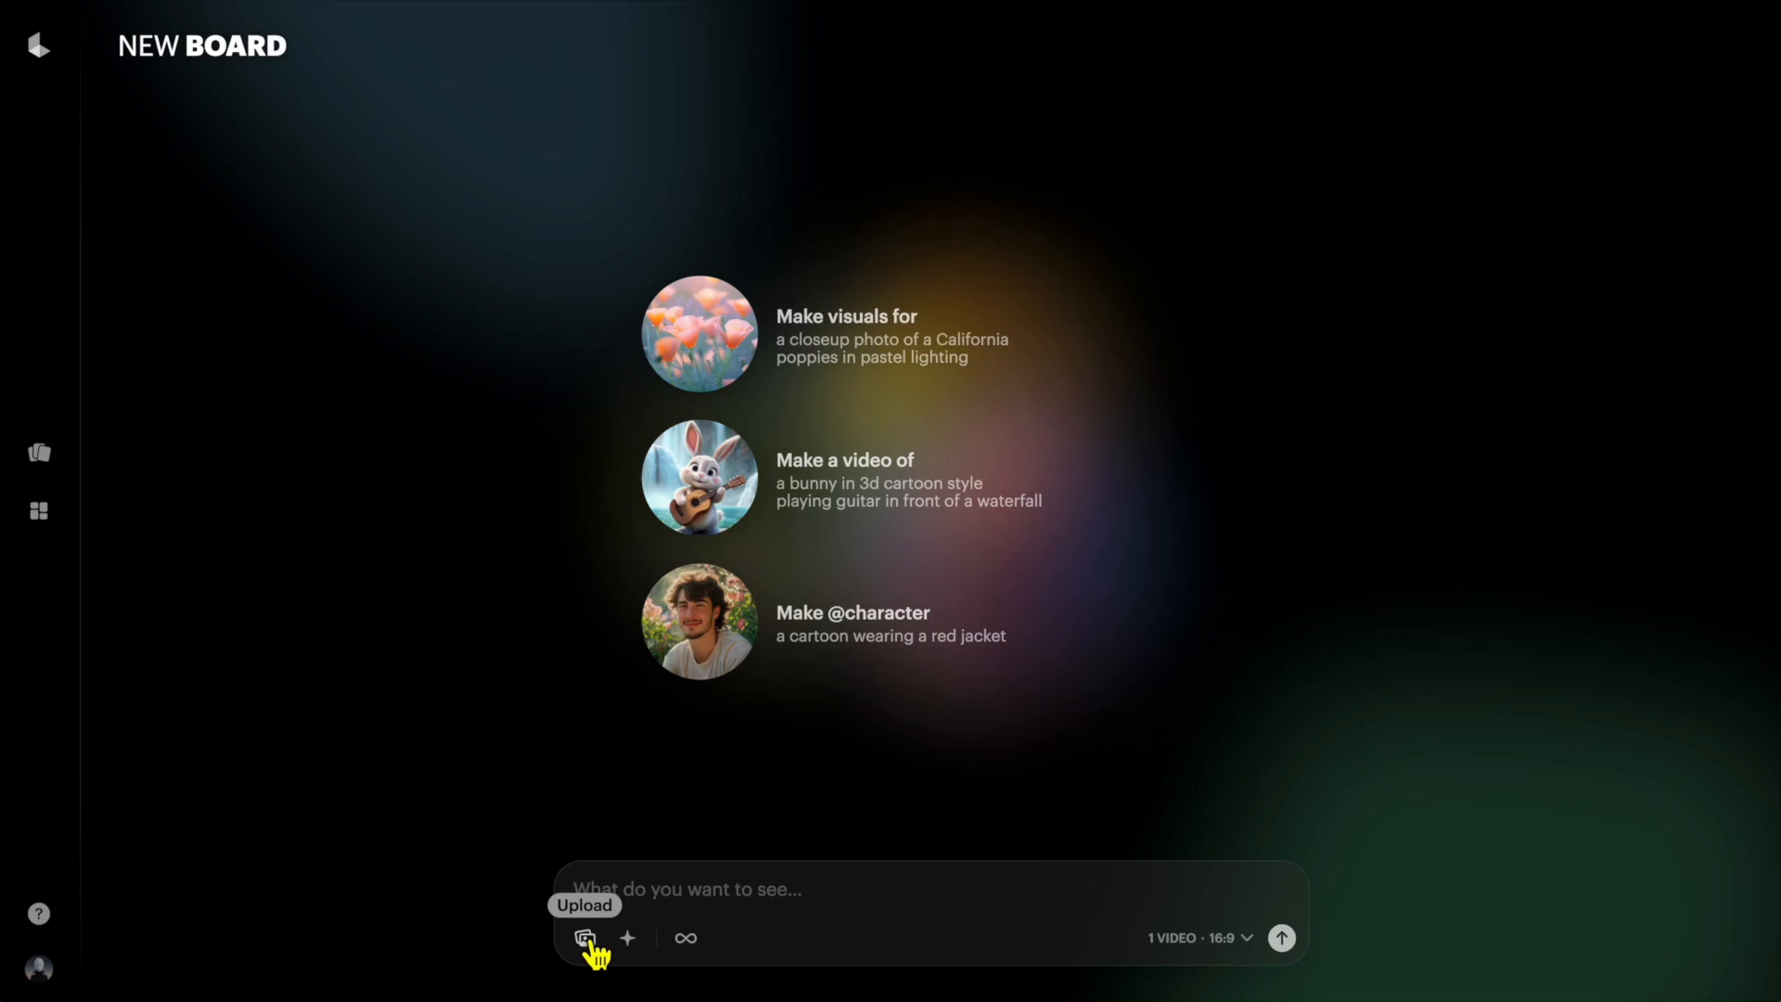
- Upload the boy illustration as start frame, generate a video from "A cute boy is walking in universe." and play video.mp4
{"action": "left_click", "coordinate": [591, 941]}
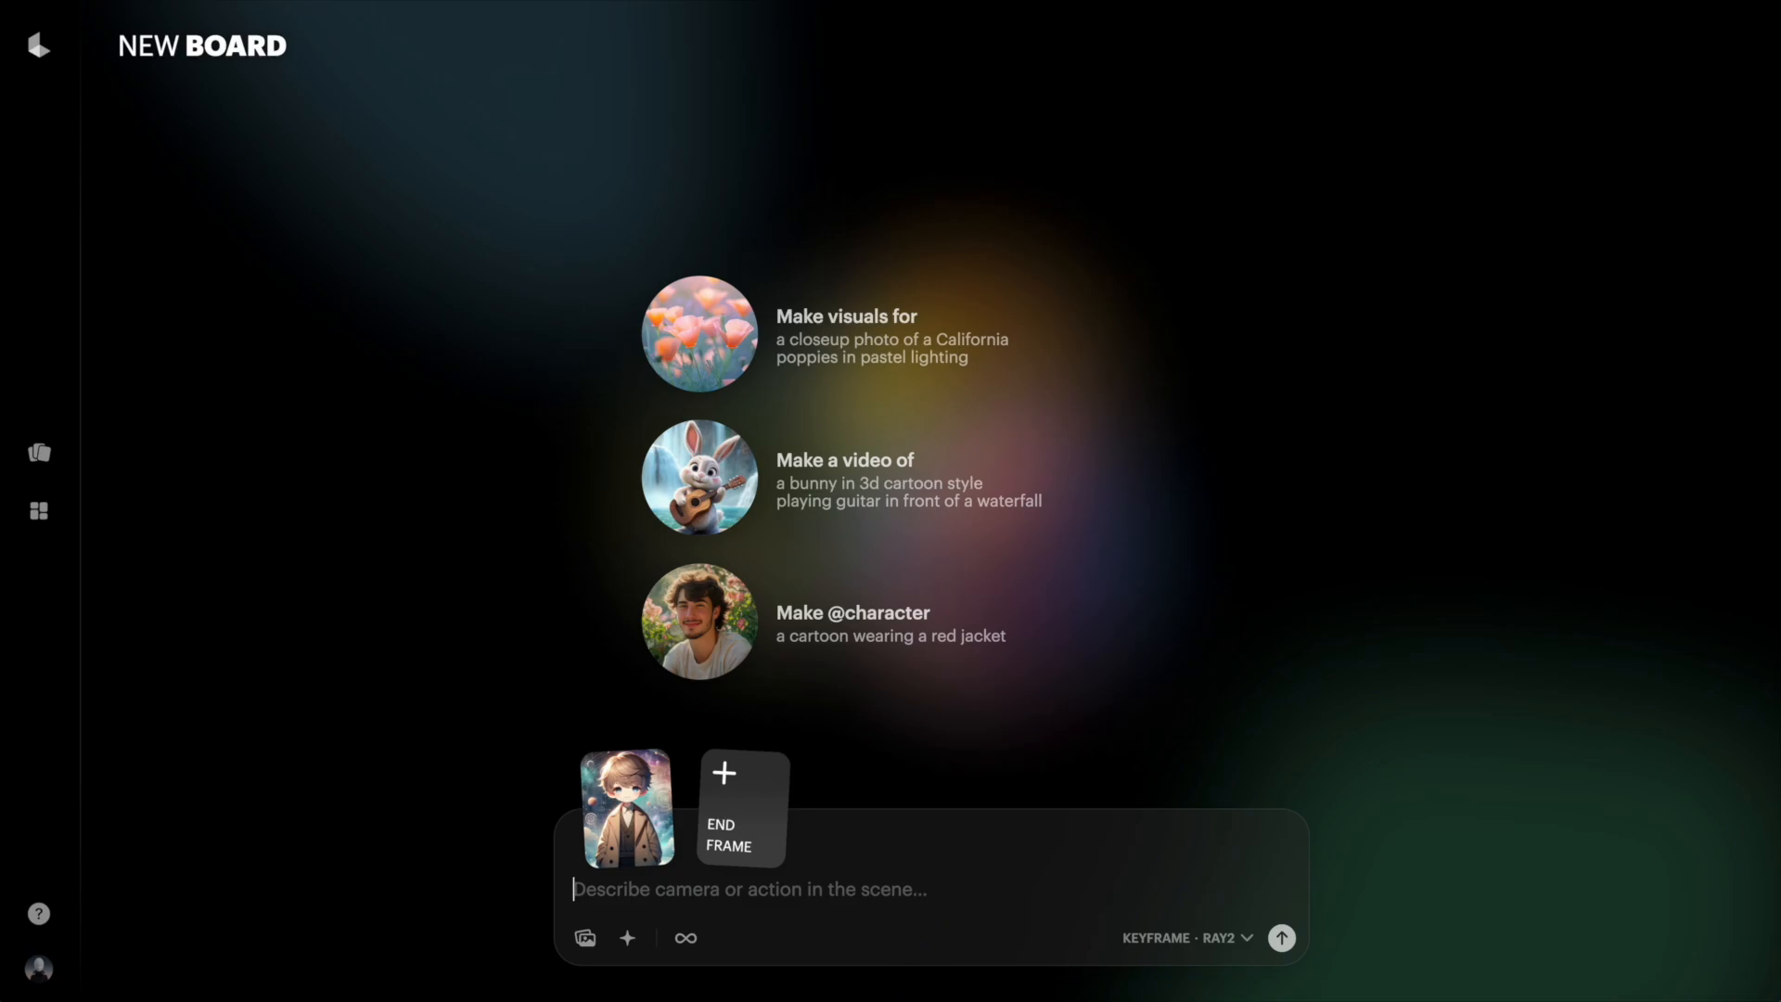
{"action": "type", "text": "A"}
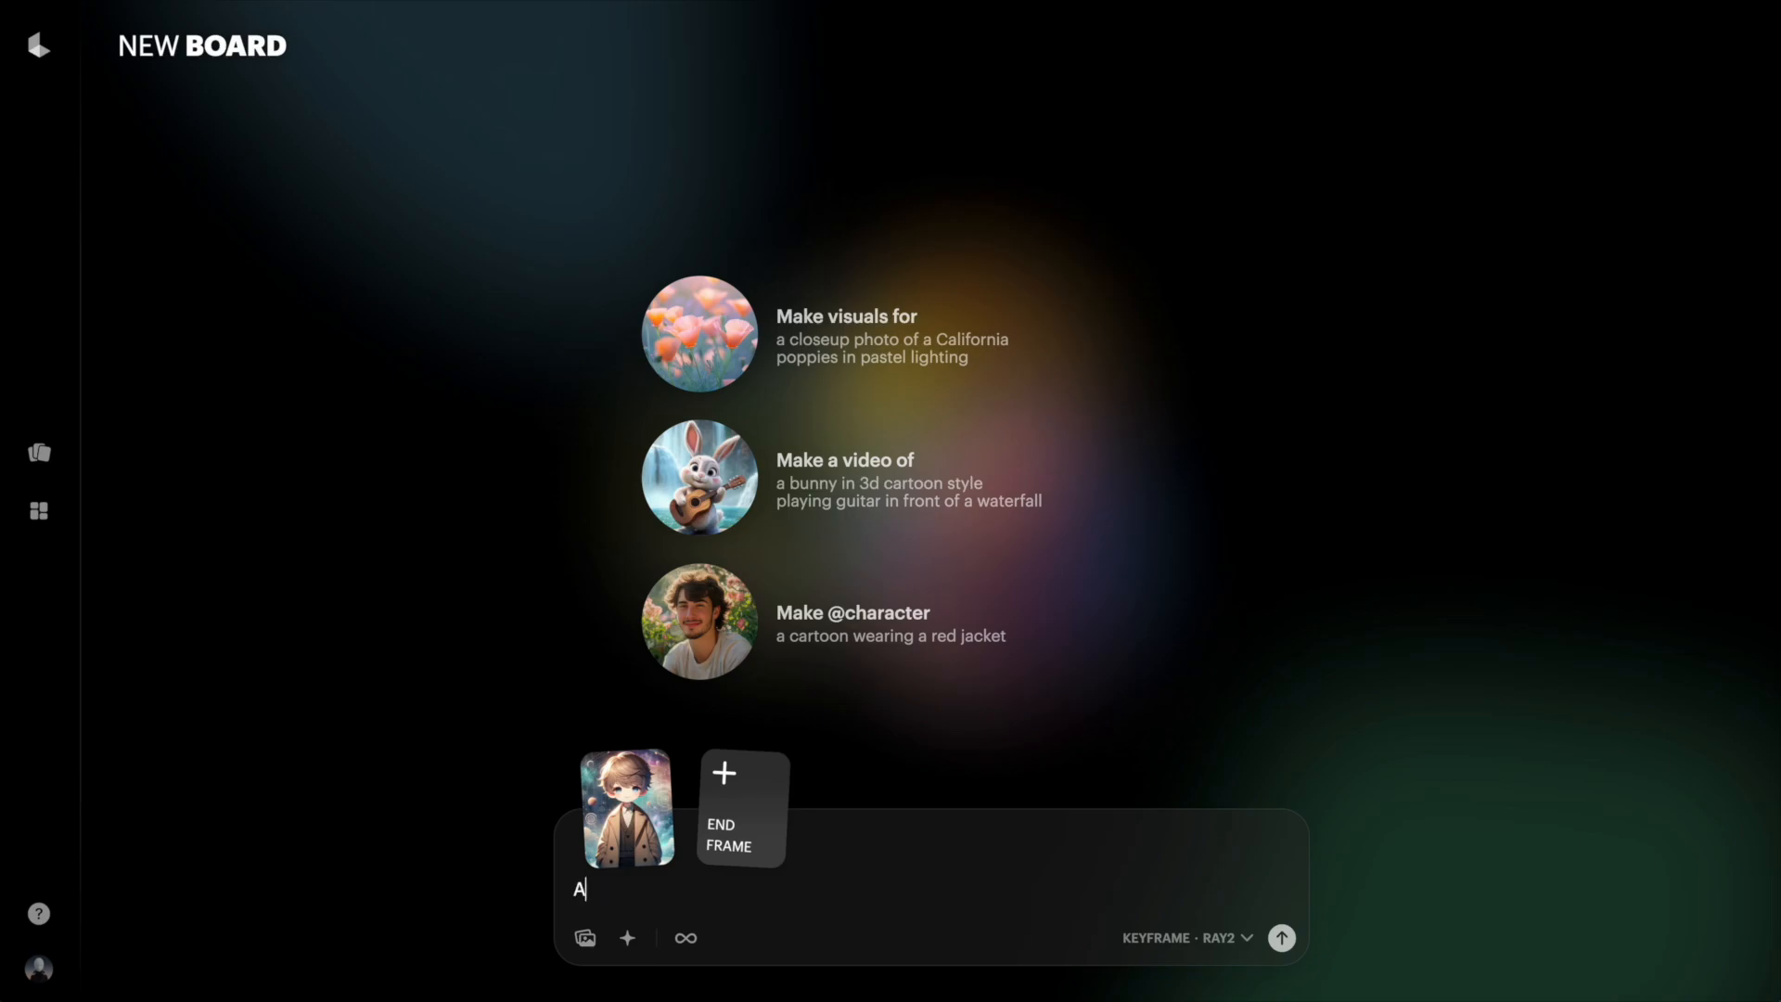
{"action": "type", "text": "cute boy is walking in "}
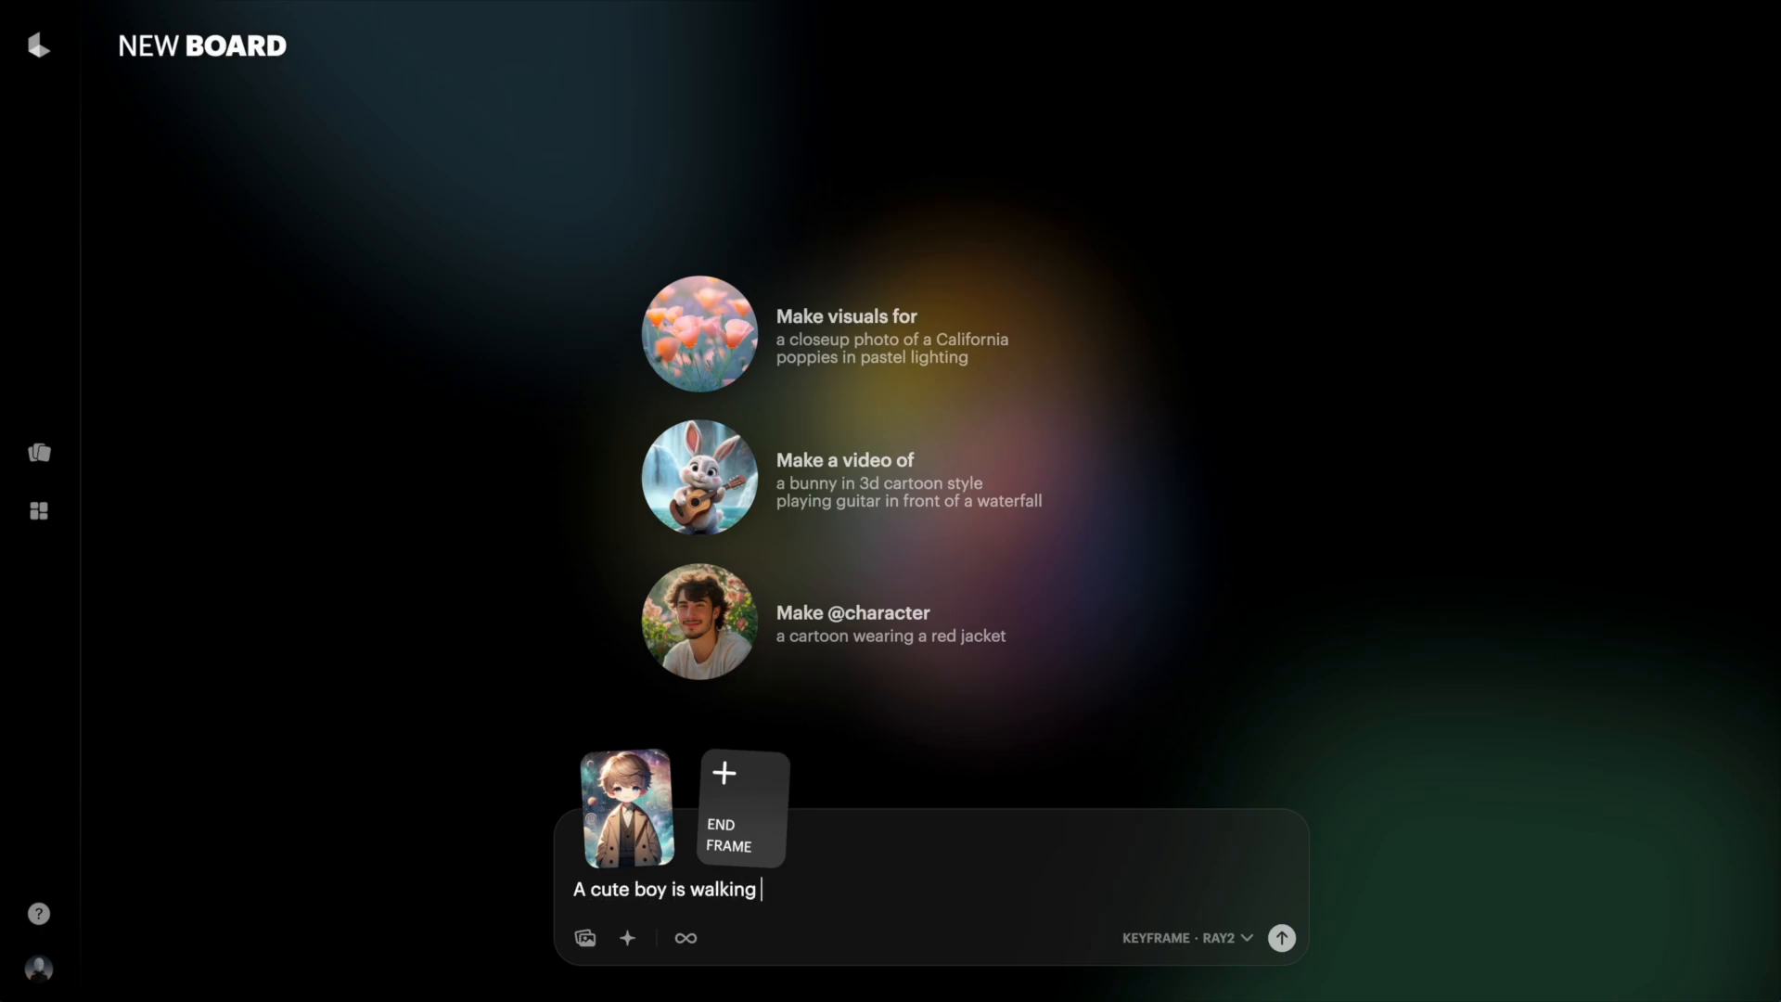
{"action": "type", "text": "universe."}
{"action": "key", "text": "Return"}
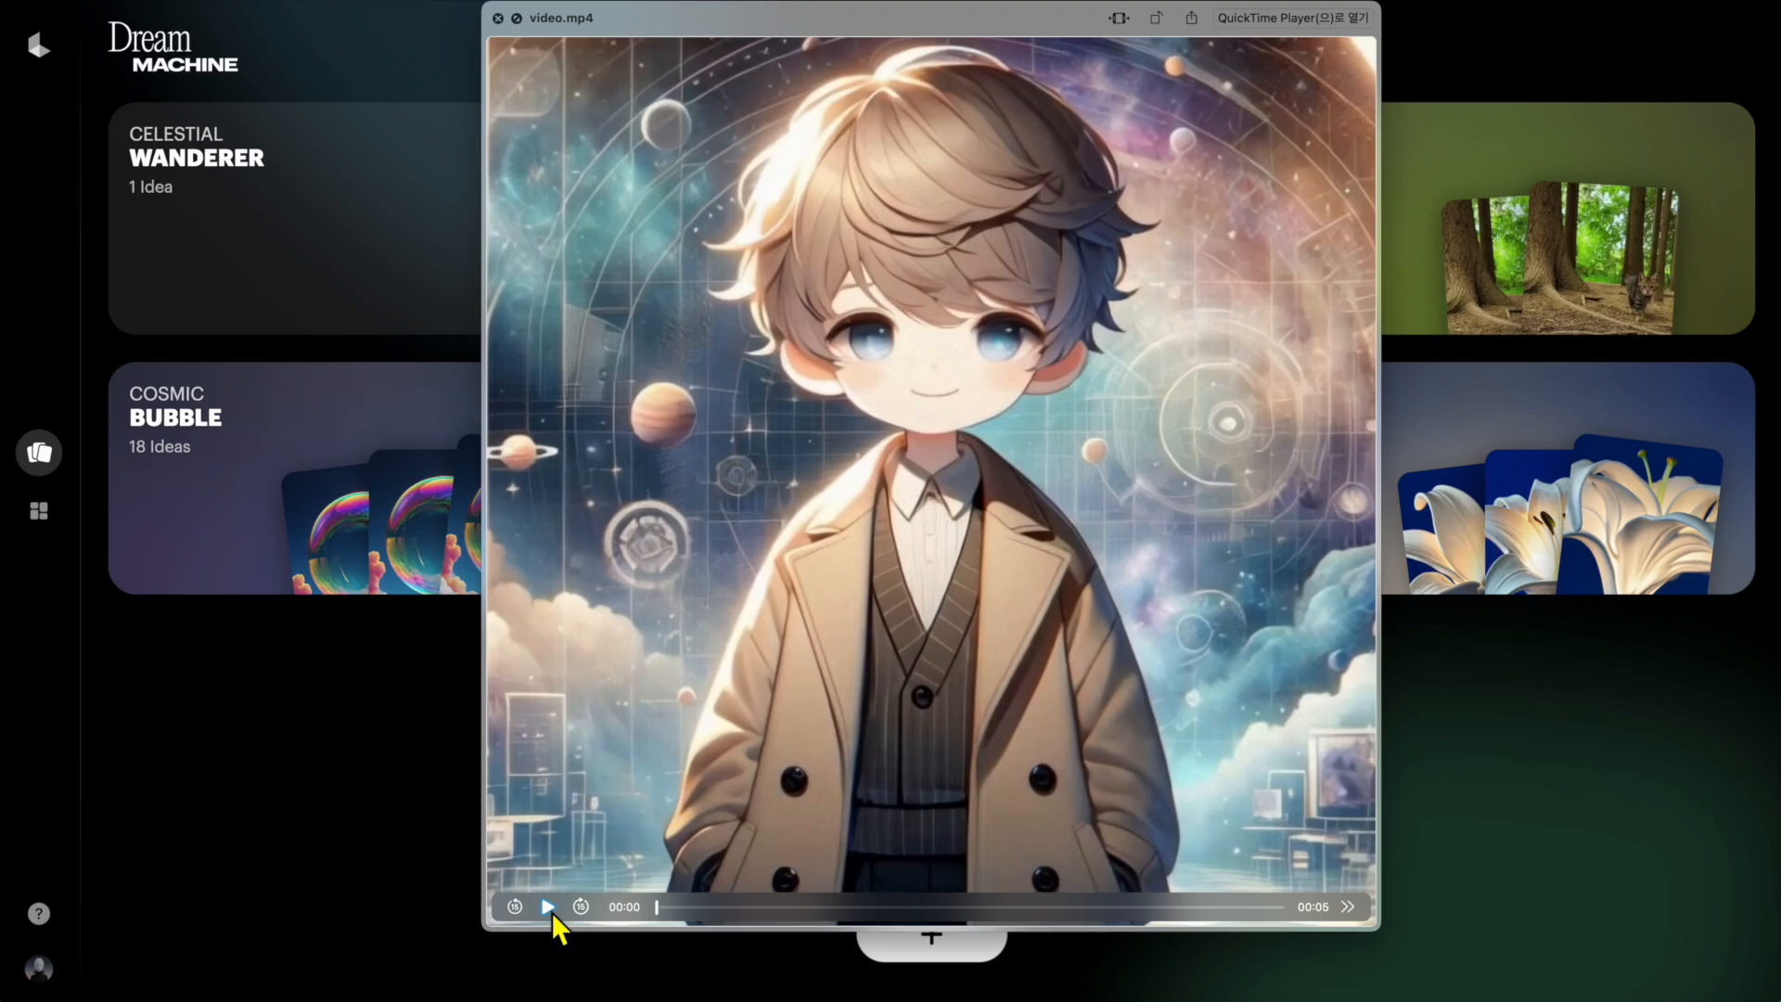
{"action": "left_click", "coordinate": [548, 907]}
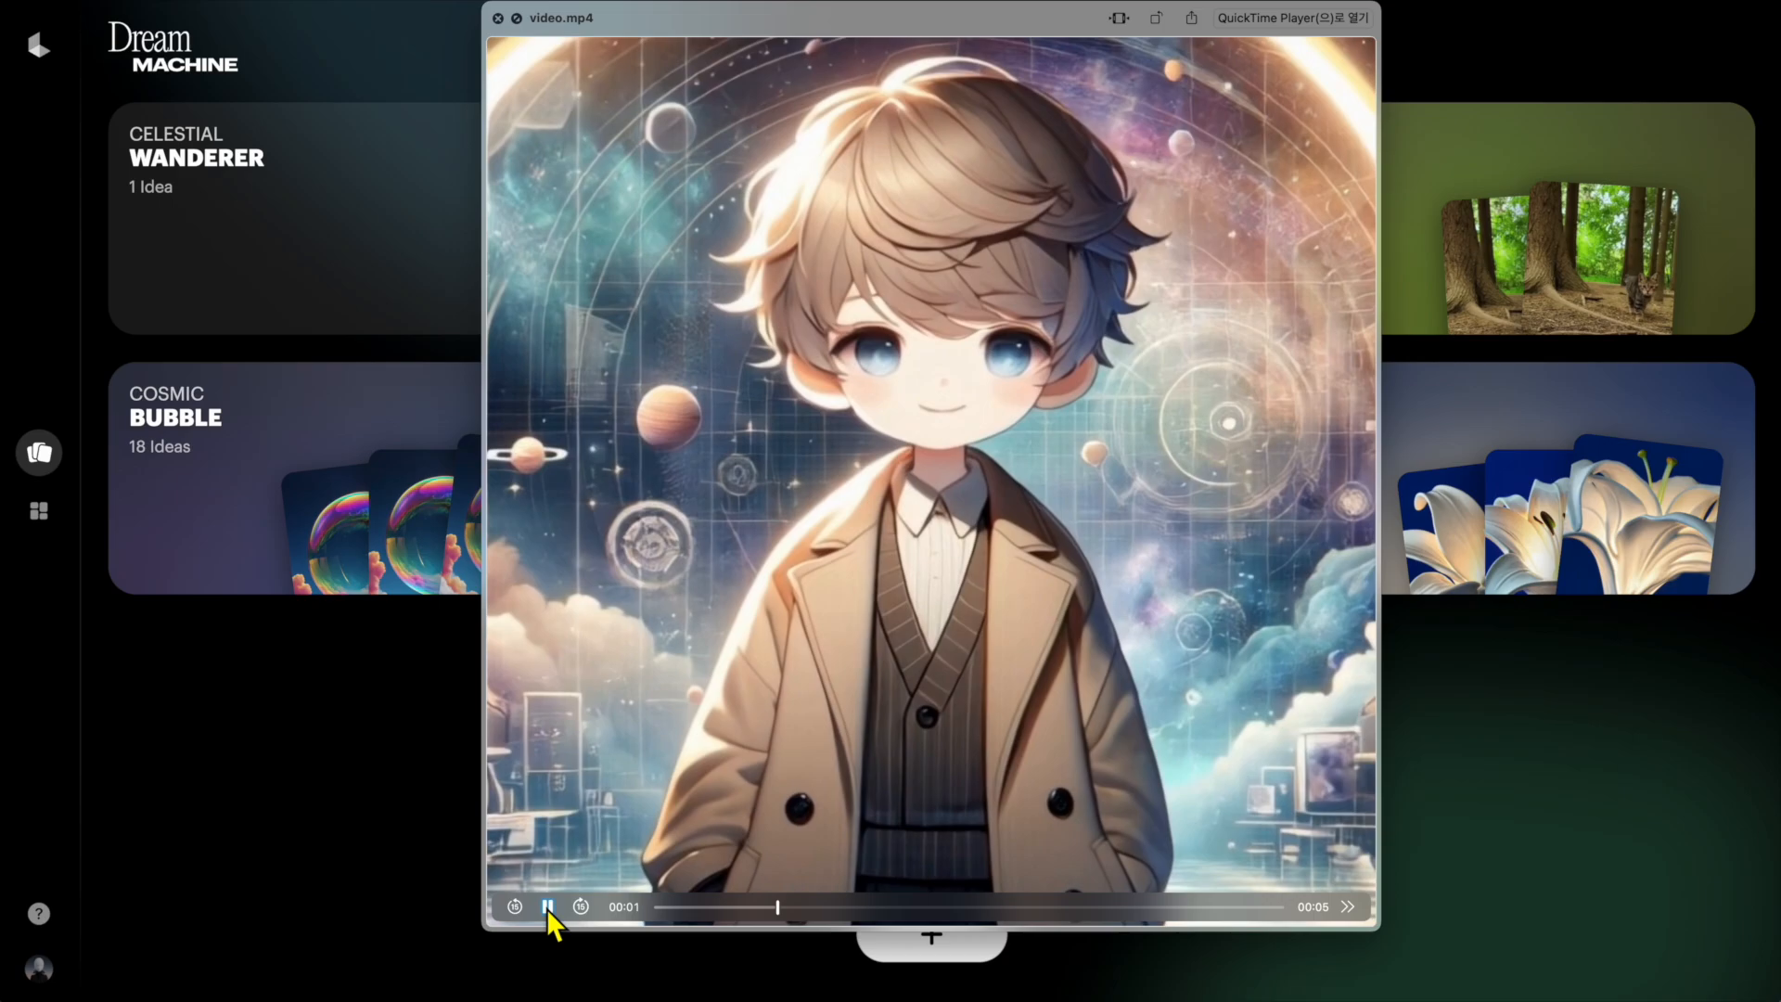